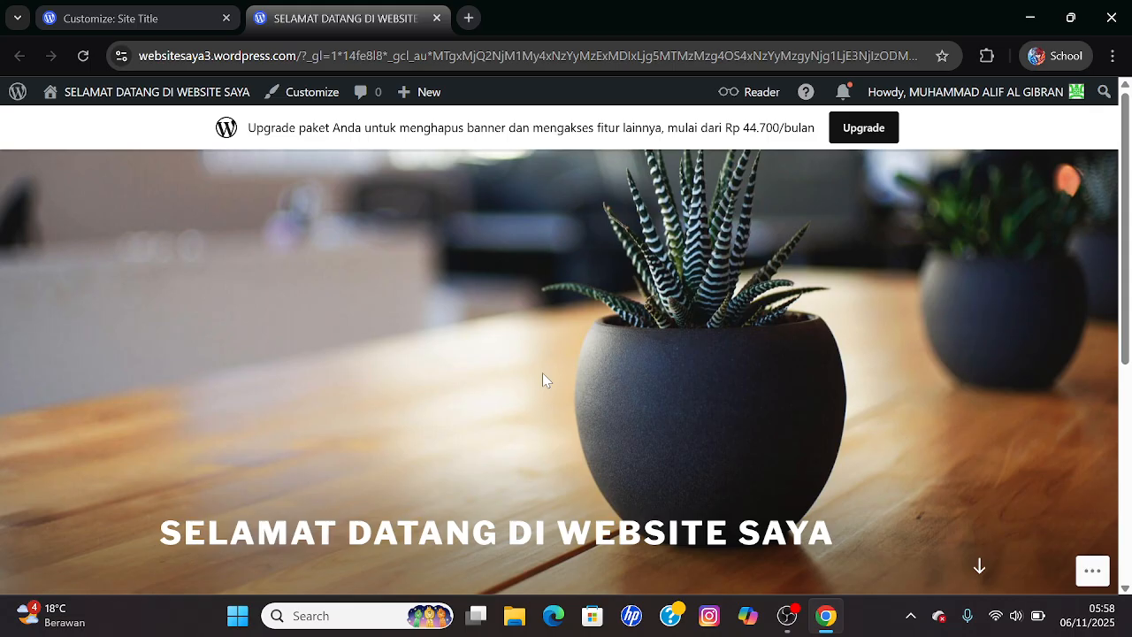
- Close the site preview and the Customizer, and log out of the WordPress.com account
drag(1125, 316, 1103, 261)
click(436, 18)
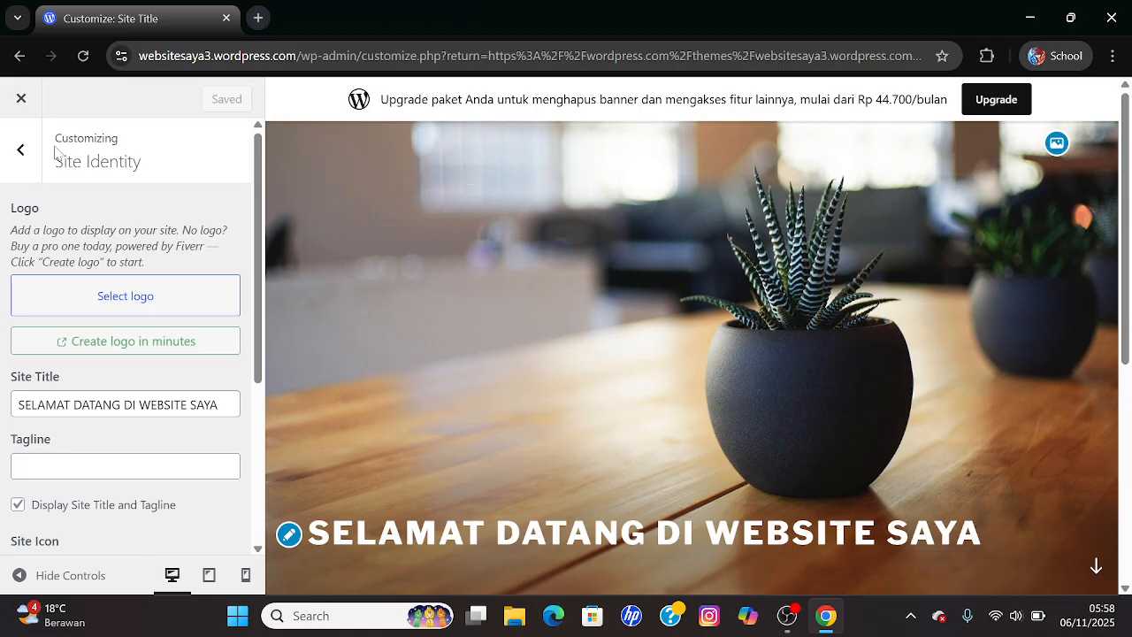
click(23, 104)
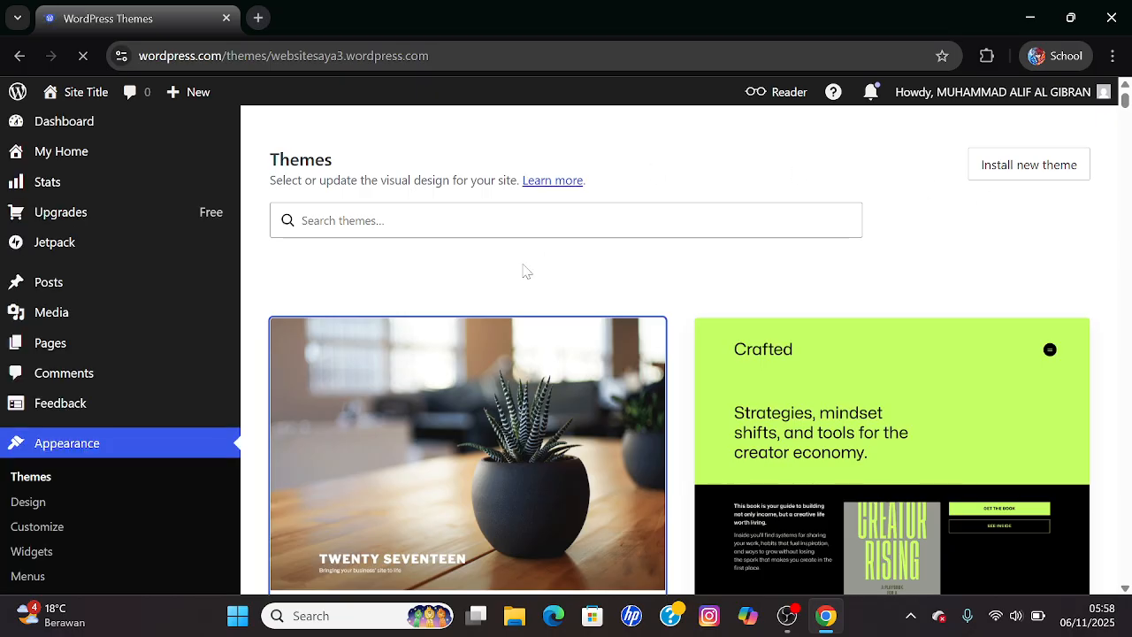
mouse_move(1098, 94)
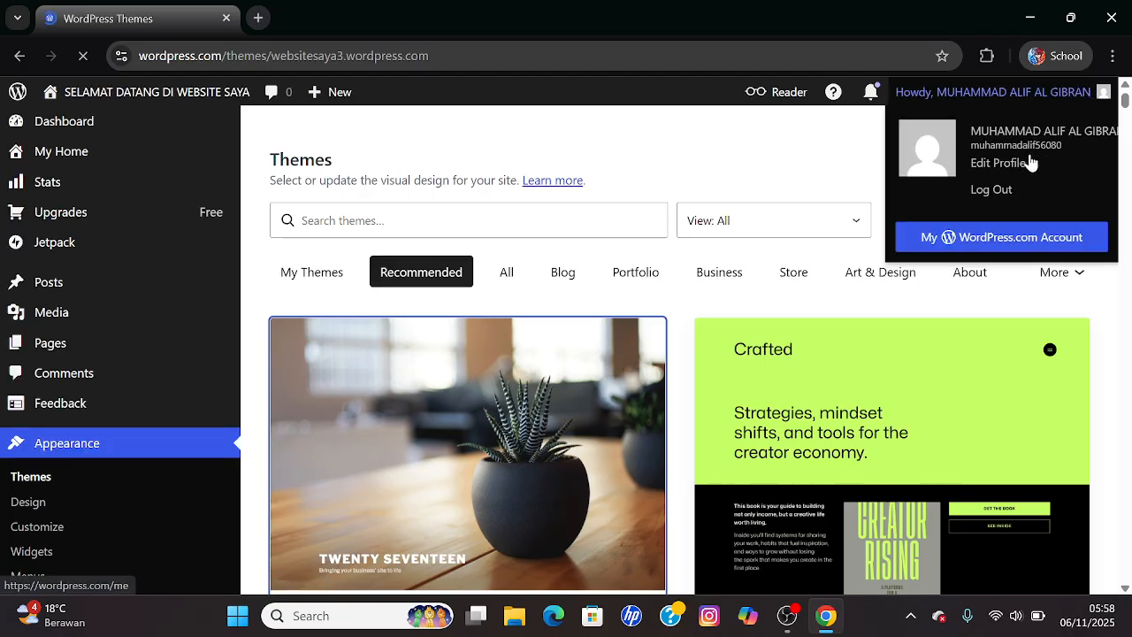
click(986, 191)
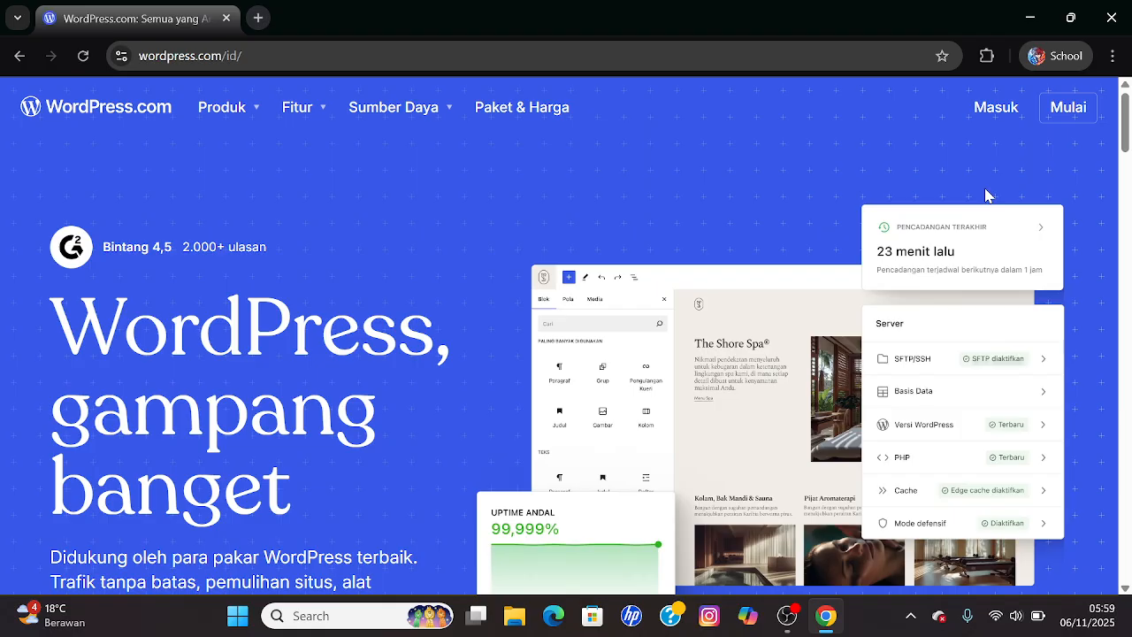
- Log in to WordPress.com with the second Google account listed in the account chooser
mouse_move(1125, 124)
mouse_down()
mouse_move(1125, 353)
mouse_move(1126, 101)
mouse_up()
click(90, 56)
click(994, 113)
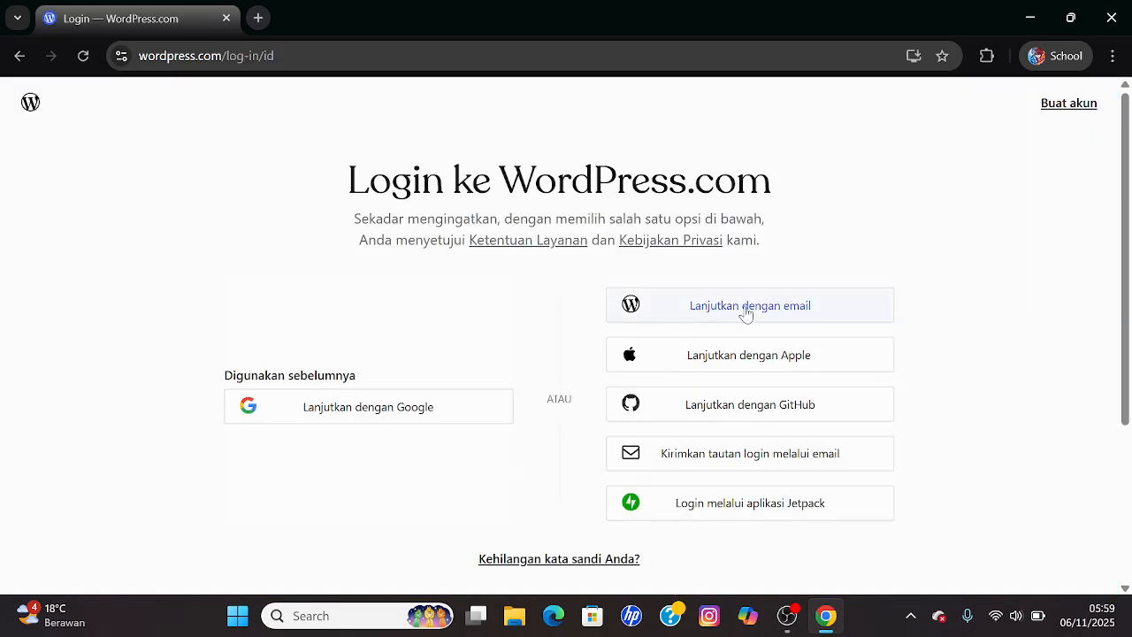
click(742, 312)
click(745, 311)
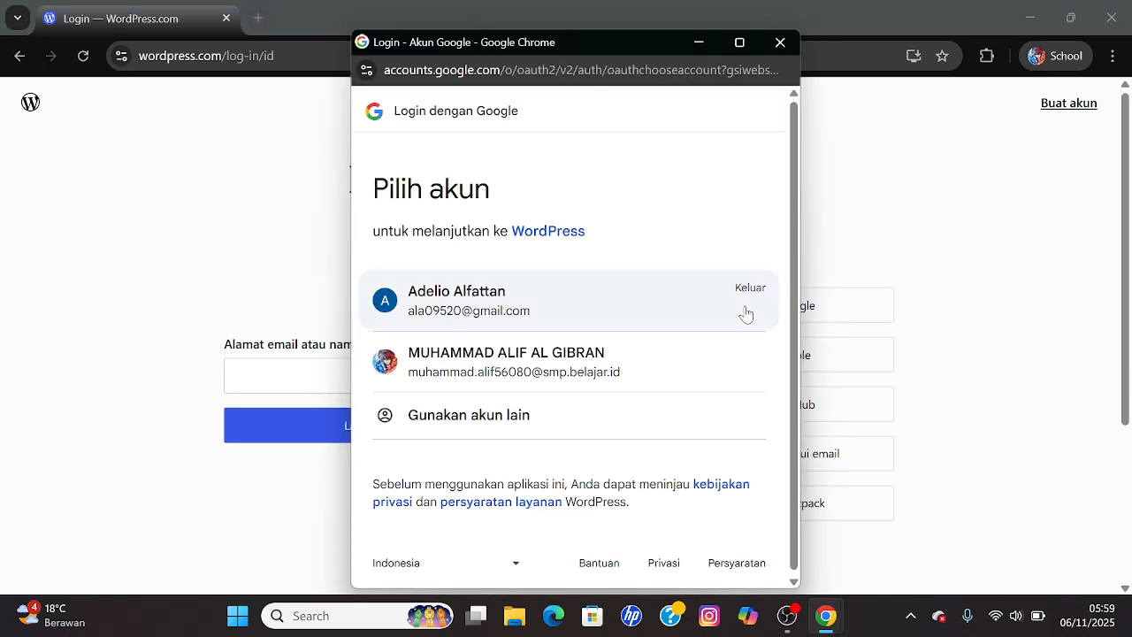
click(563, 375)
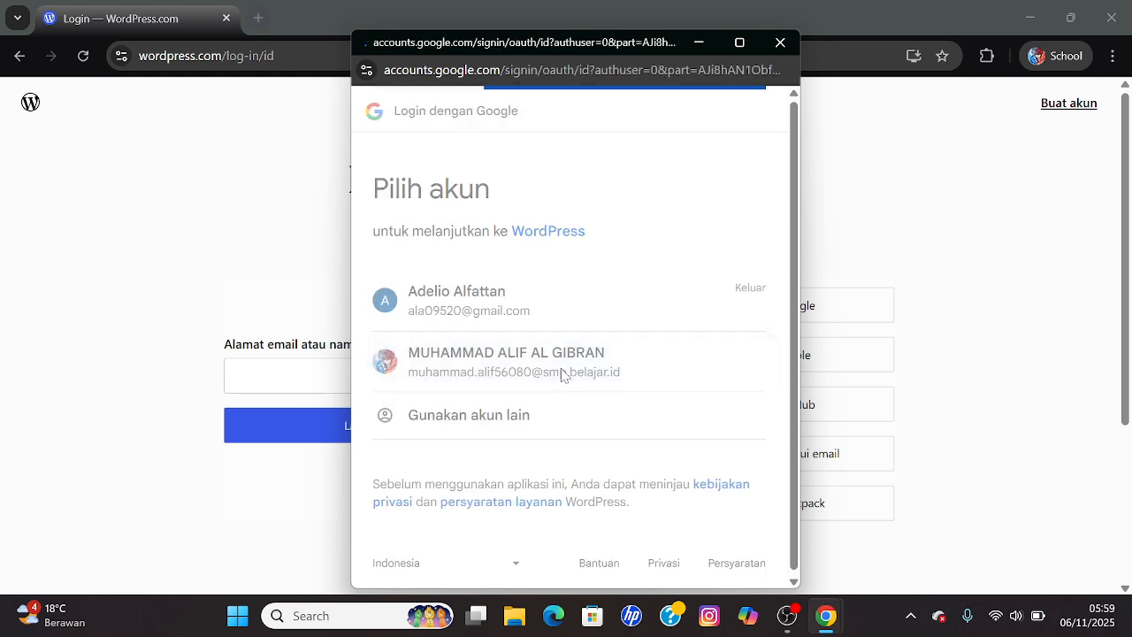
click(651, 473)
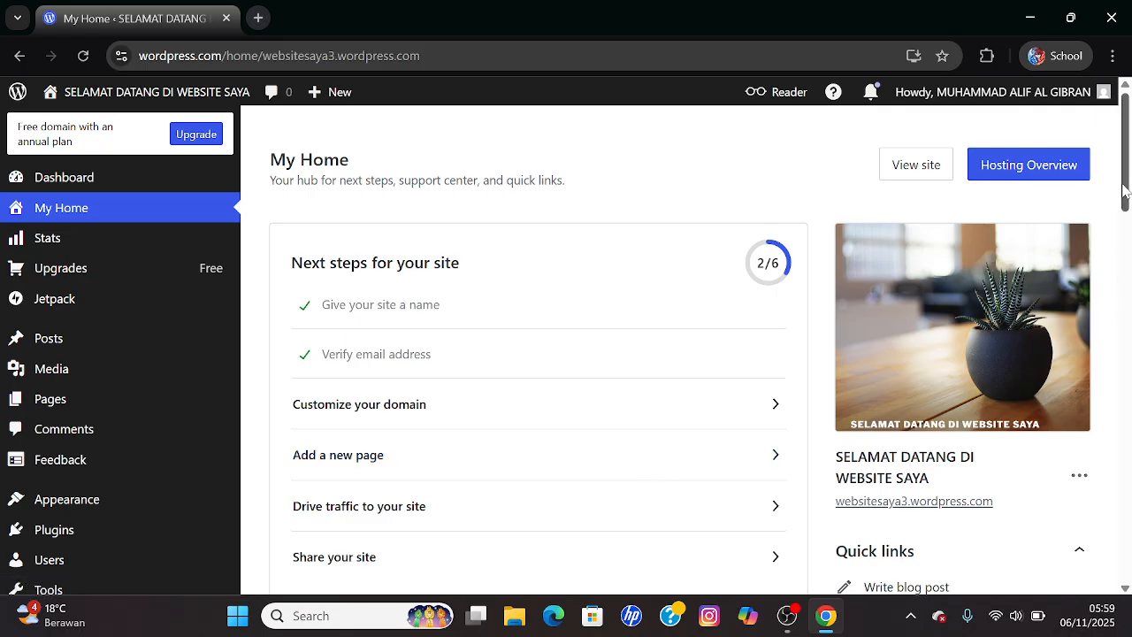
- Open the websitesaya3.wordpress.com site in a new tab and look over its front page
click(1126, 314)
drag(1127, 311, 1096, 210)
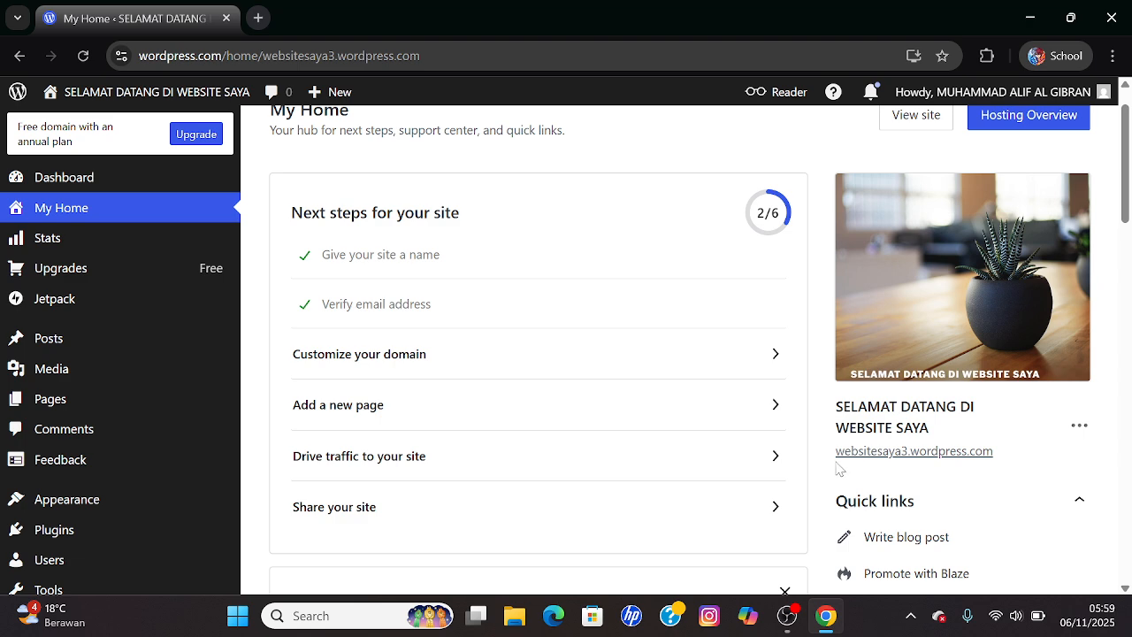
right_click(958, 456)
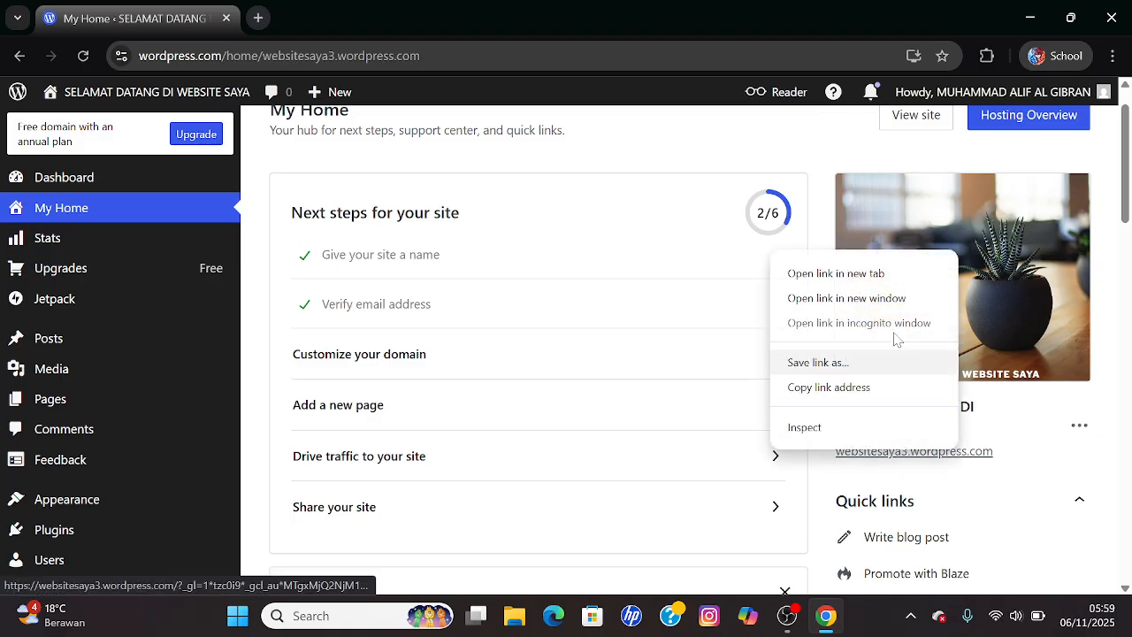
click(831, 274)
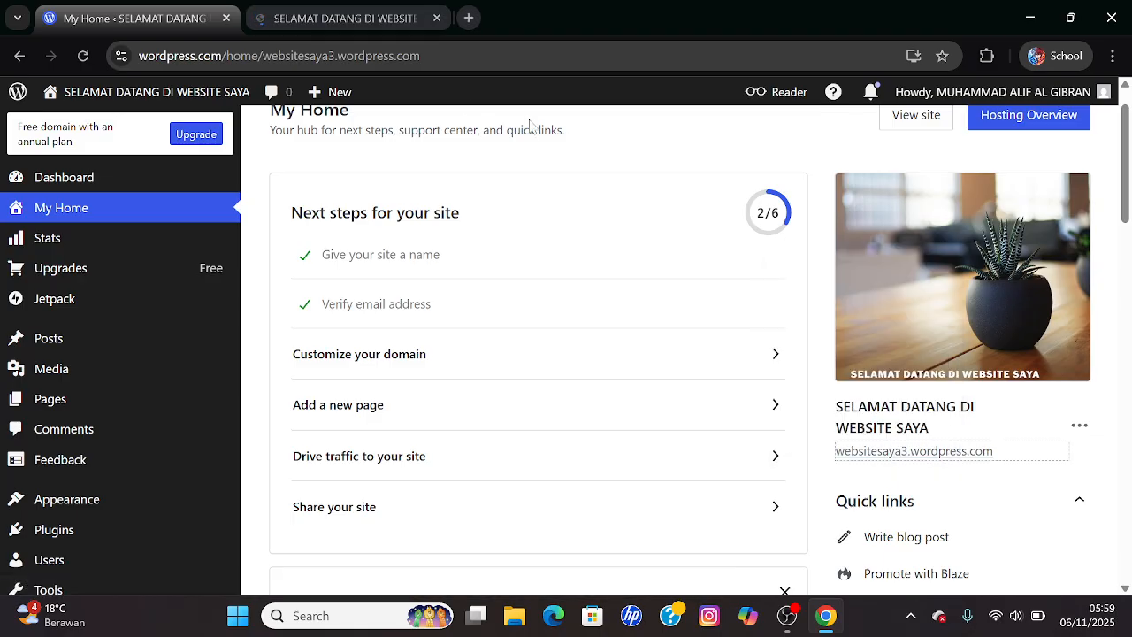
click(341, 20)
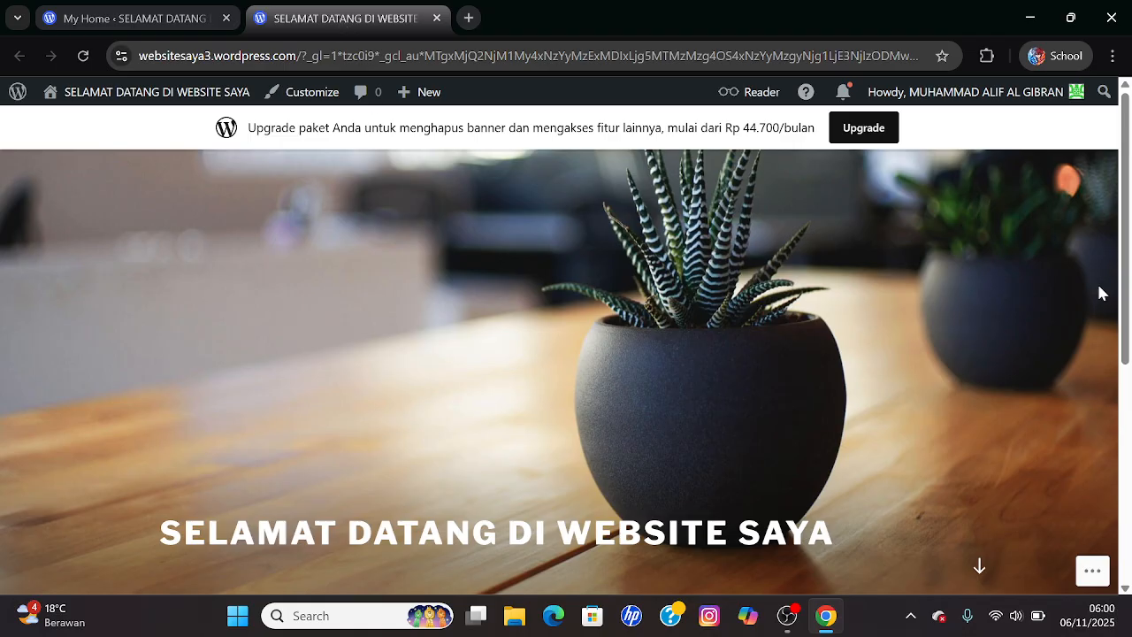
drag(1127, 244, 1113, 330)
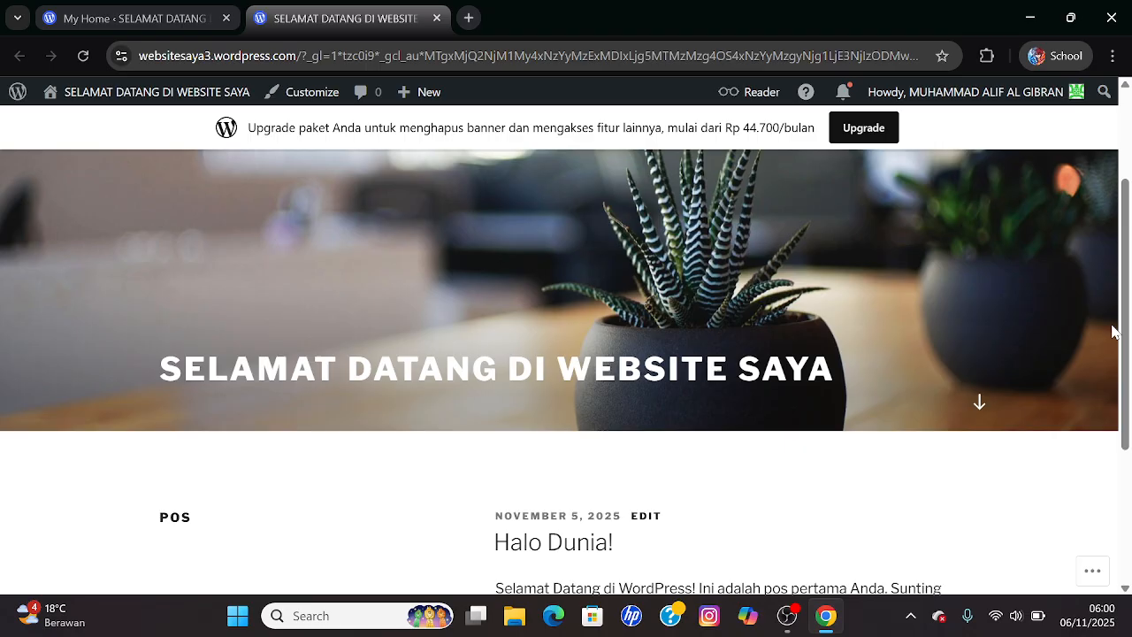
- Return to the My Home dashboard and open the site's appearance for customizing
click(97, 21)
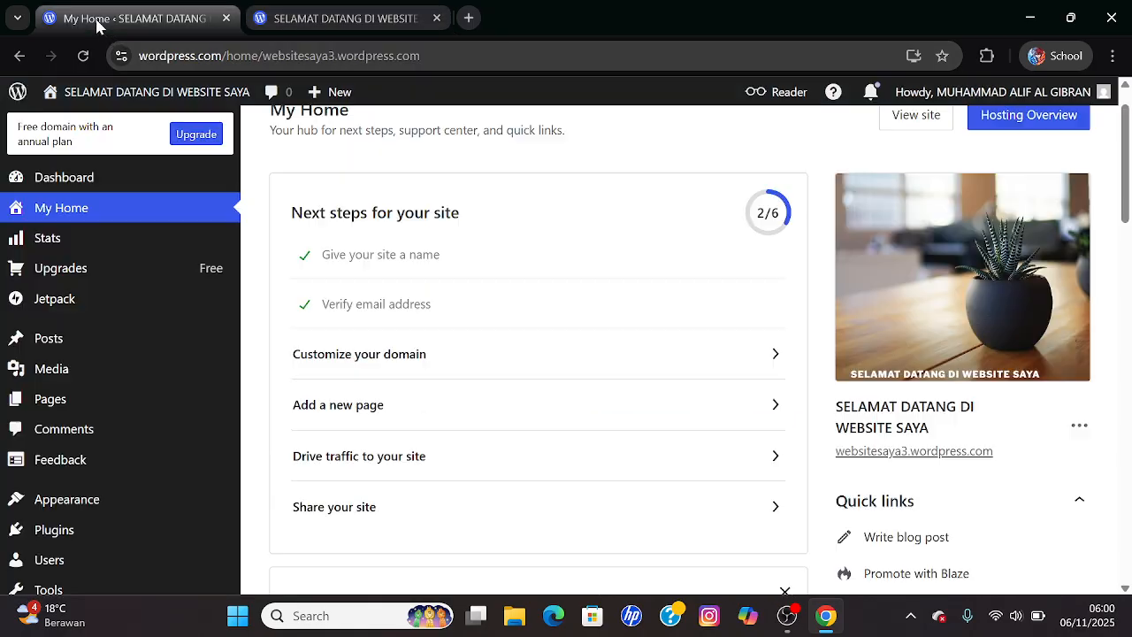
mouse_move(130, 416)
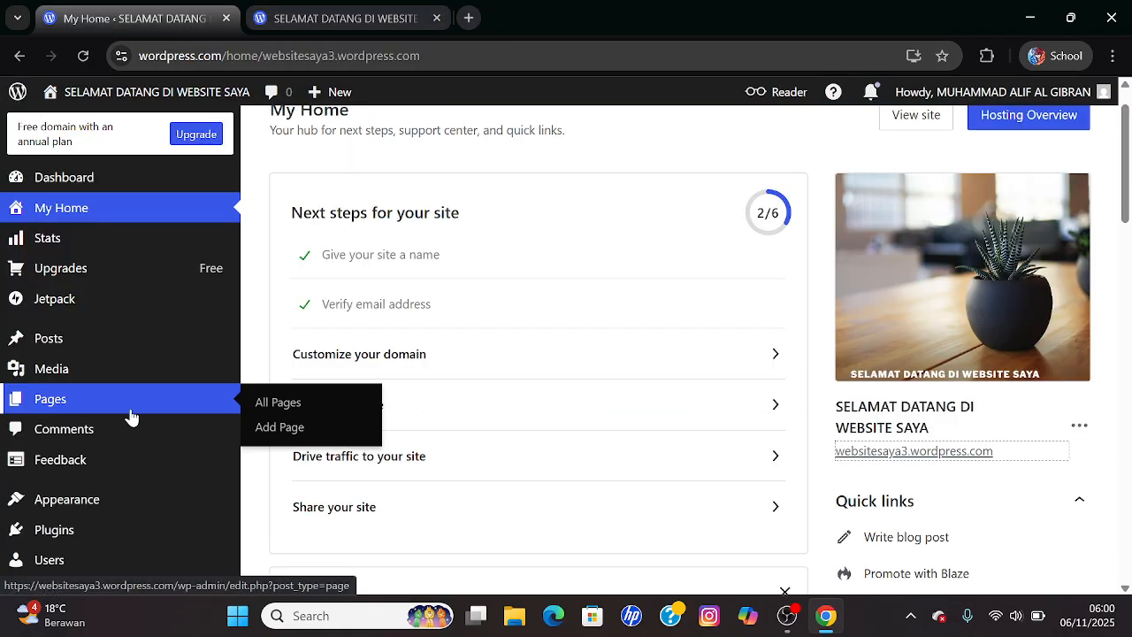
mouse_move(95, 501)
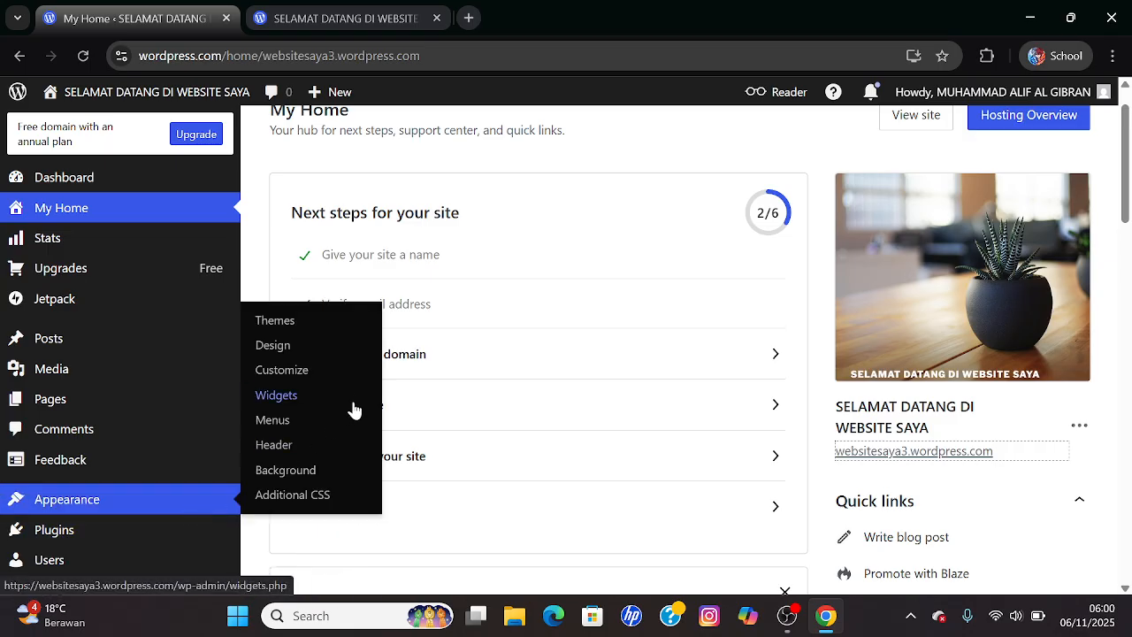
click(303, 376)
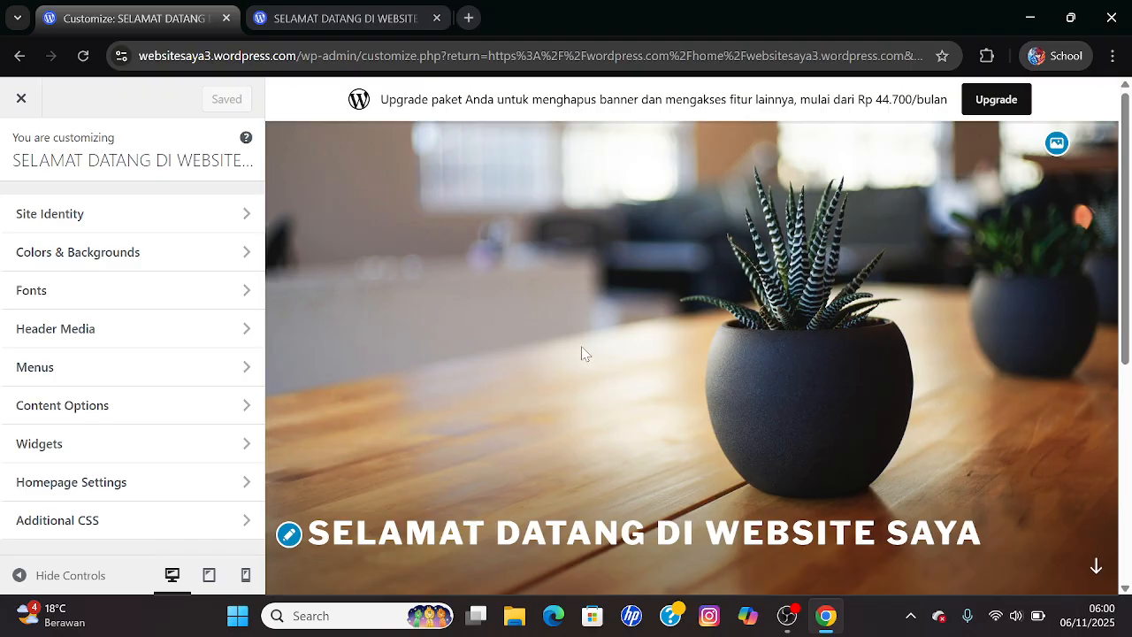
click(1056, 143)
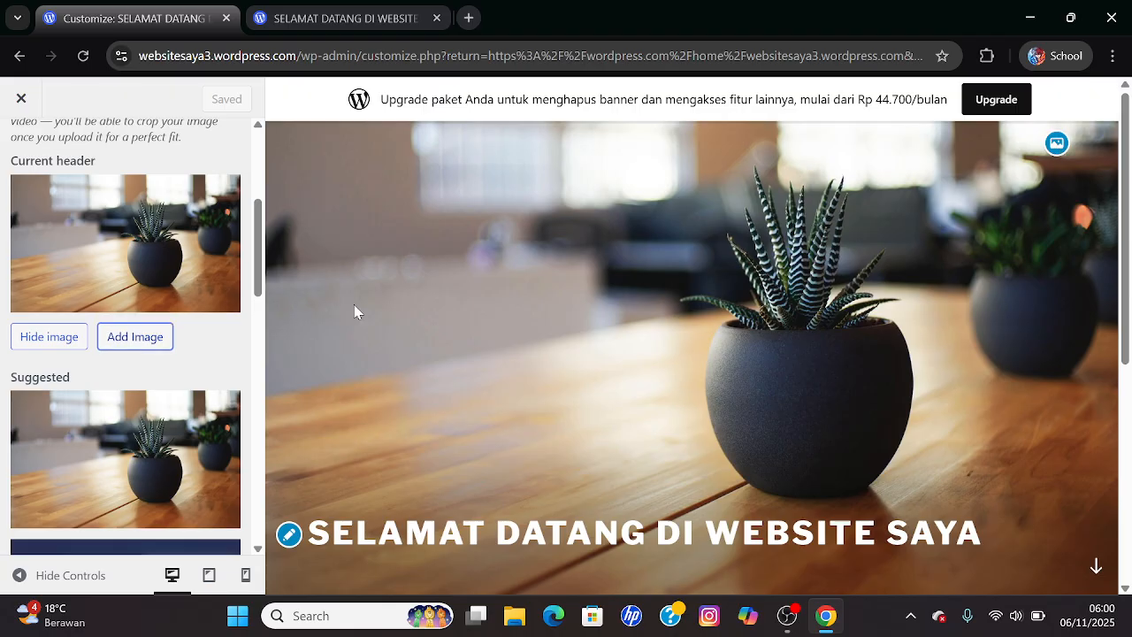
drag(258, 244, 233, 162)
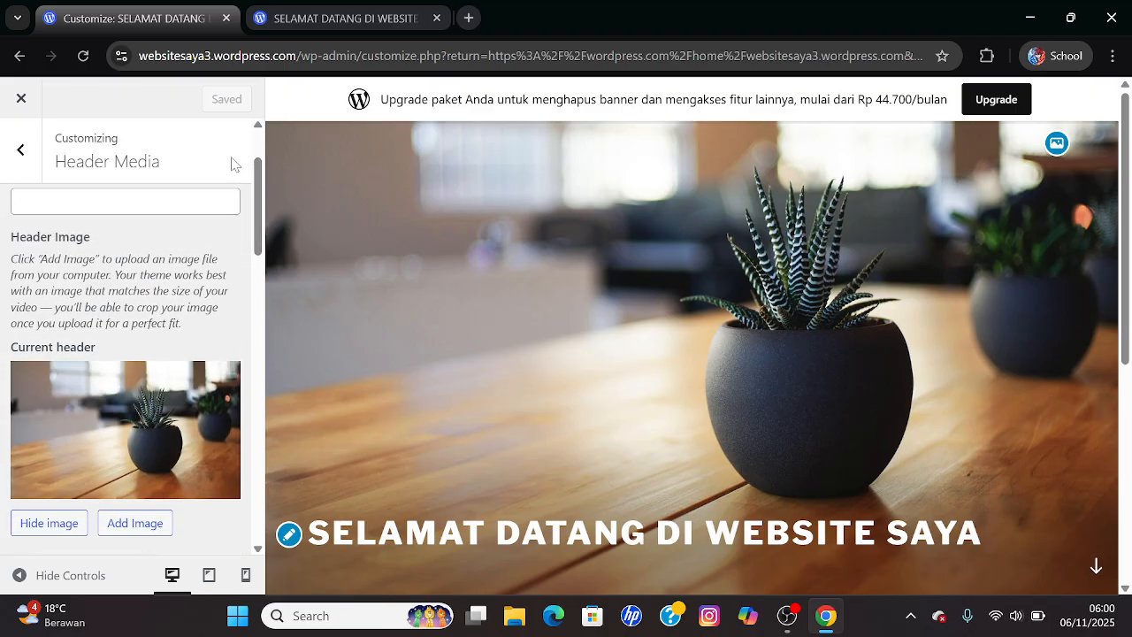
click(119, 522)
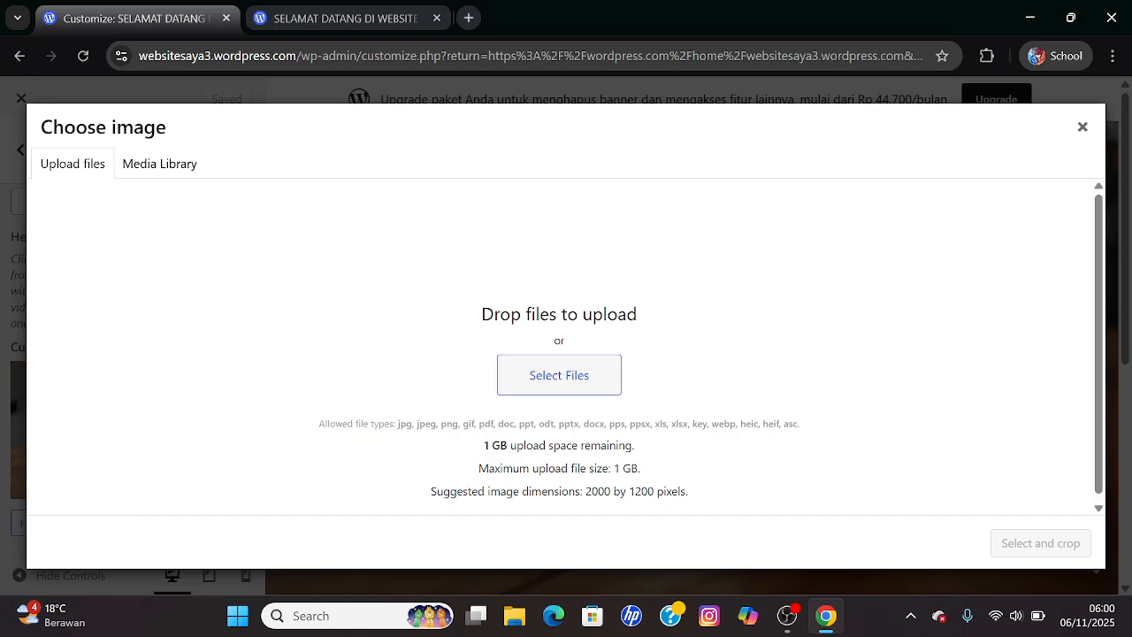
click(183, 168)
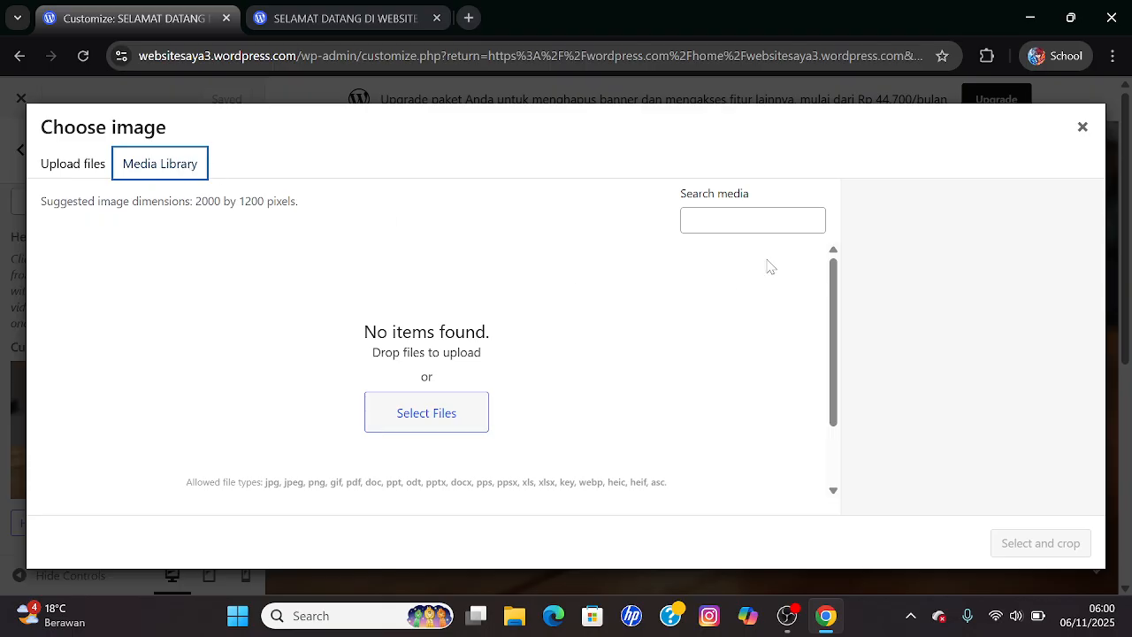
click(76, 163)
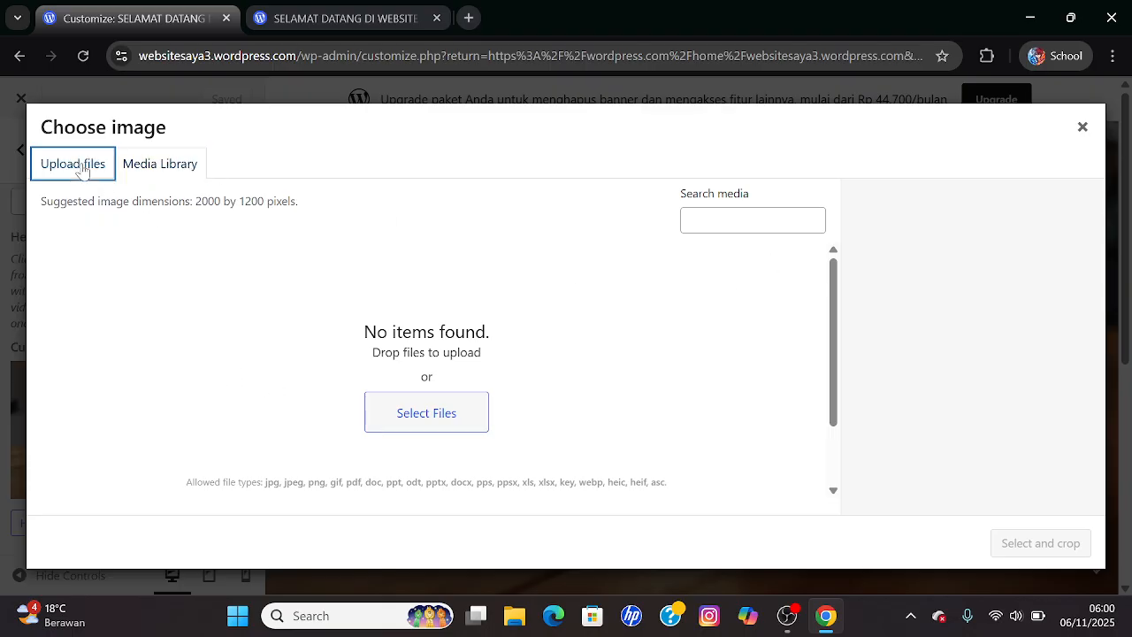
click(574, 378)
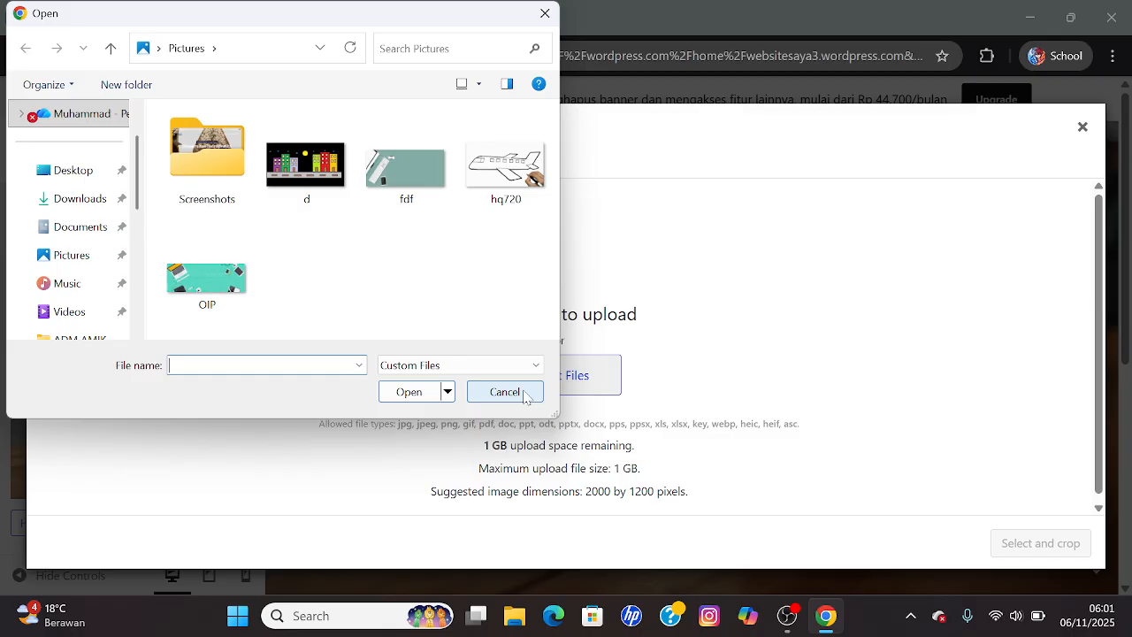
click(216, 281)
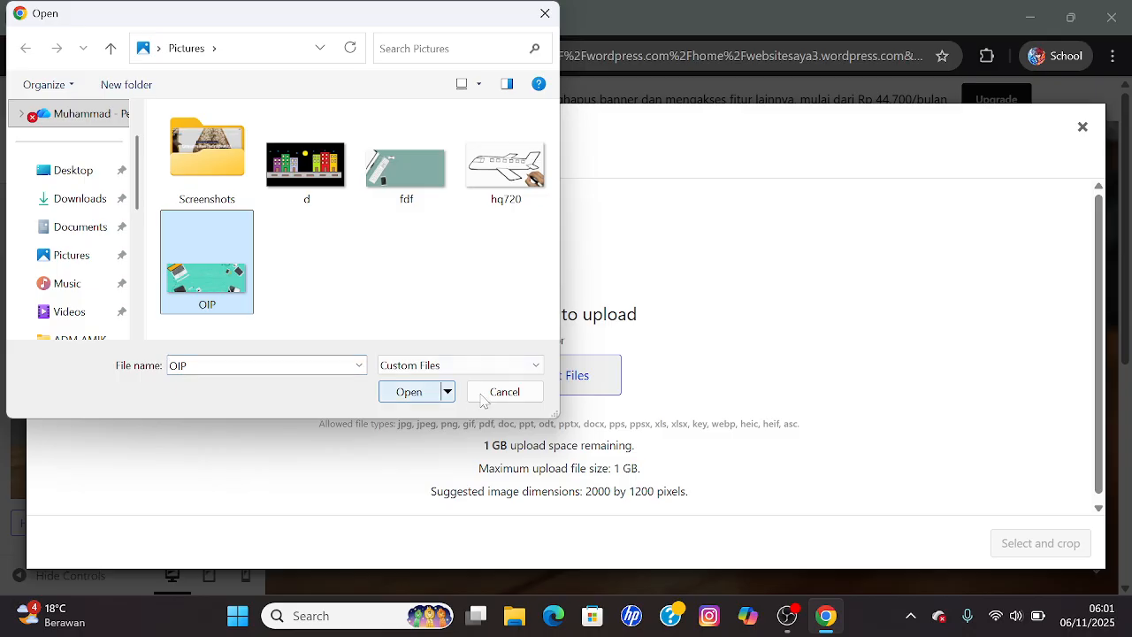
click(515, 393)
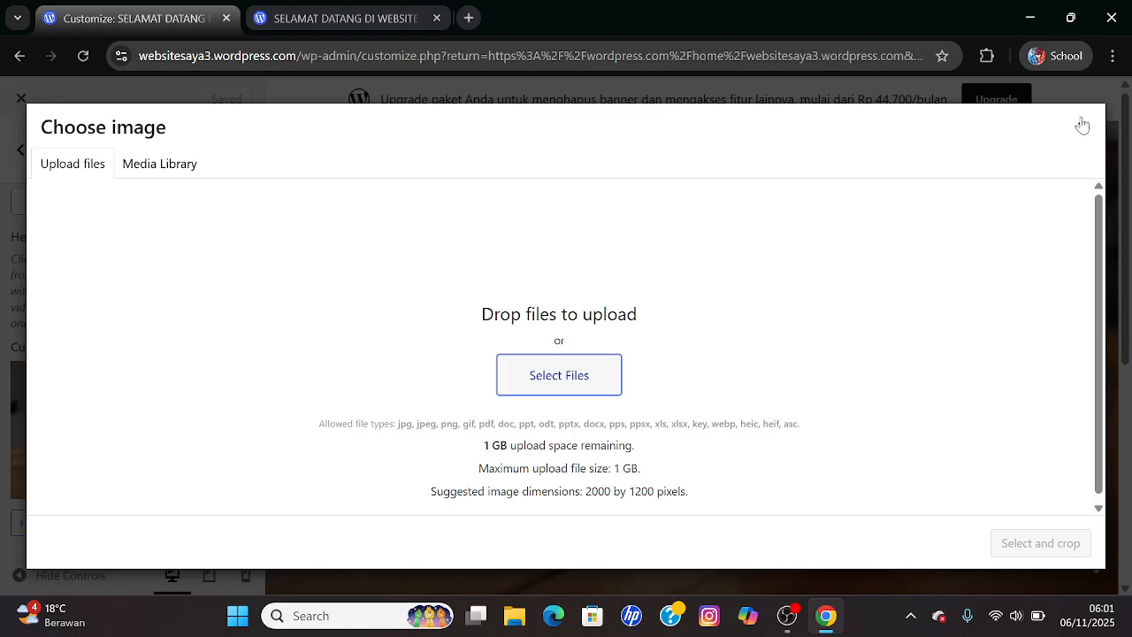
click(1082, 129)
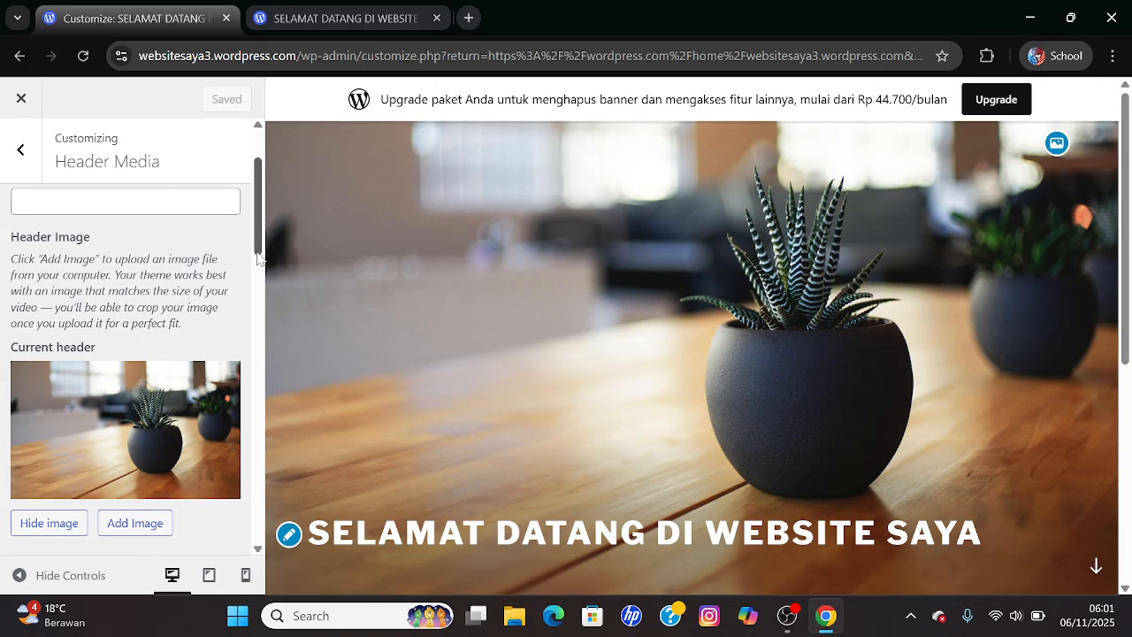
scroll(133, 521, down, 10)
scroll(230, 295, up, 10)
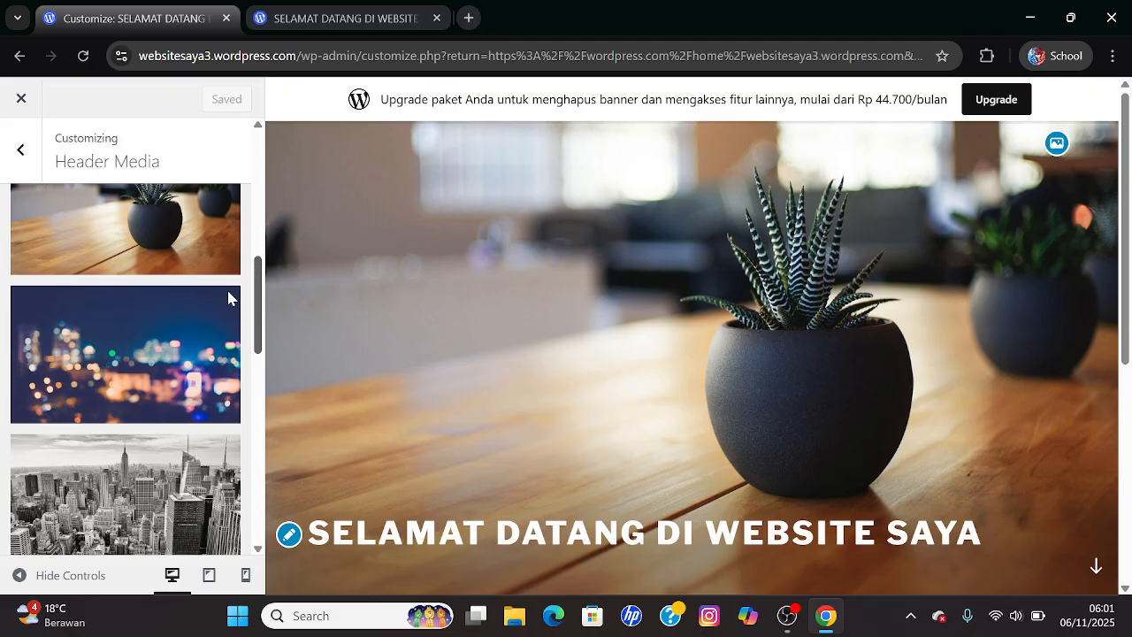
scroll(232, 353, down, 8)
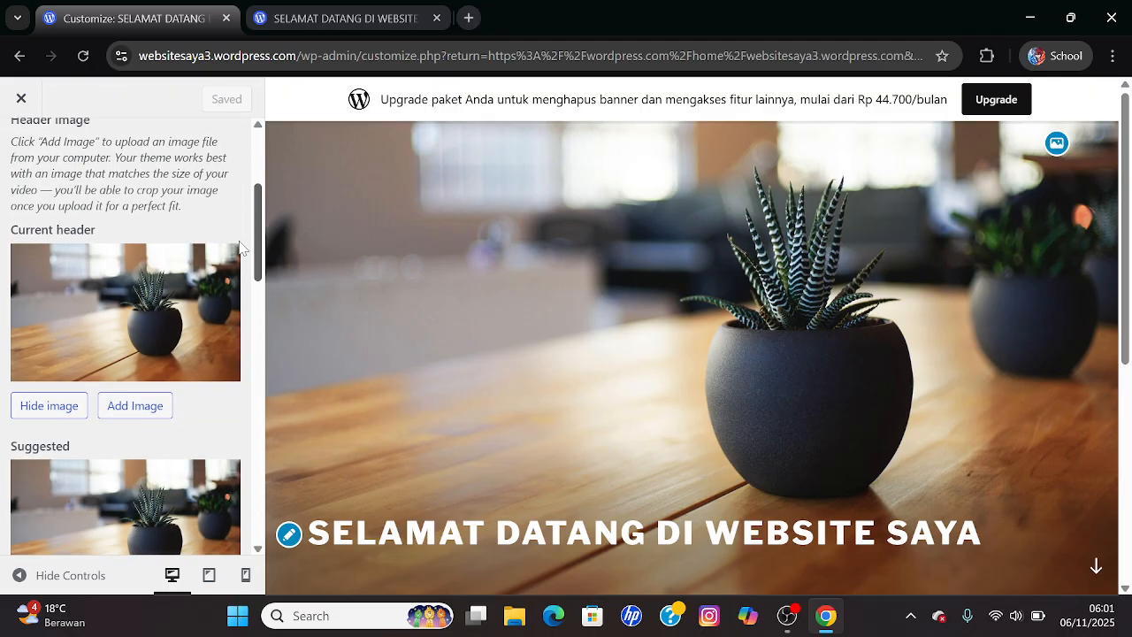
scroll(235, 373, up, 10)
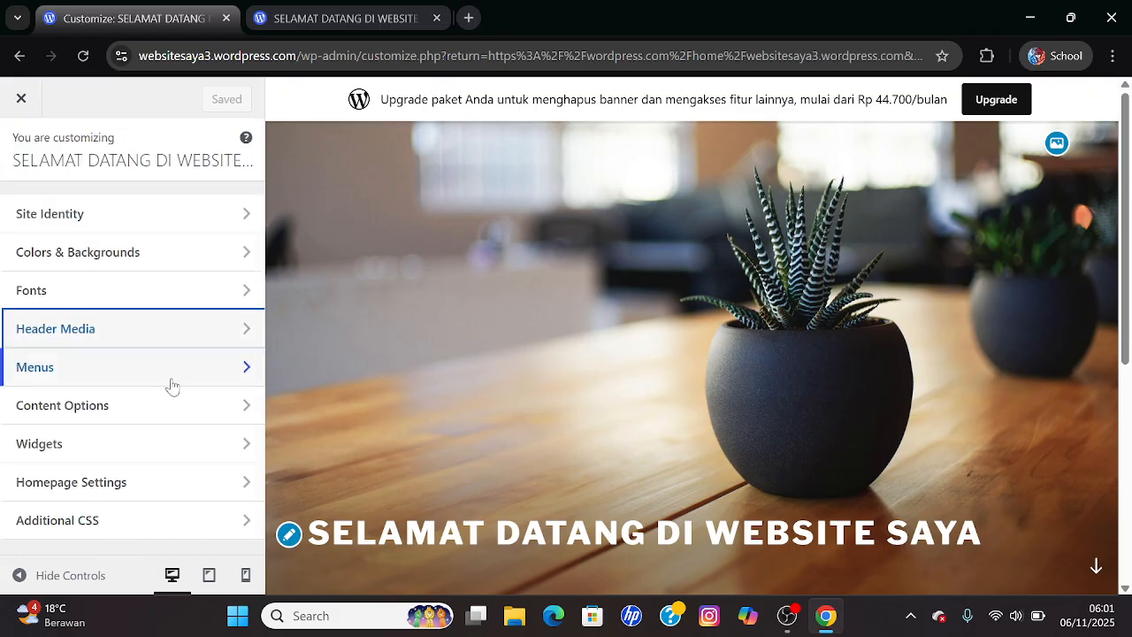
- Create a new site menu named MENU and assign it to the Top Menu location
click(118, 375)
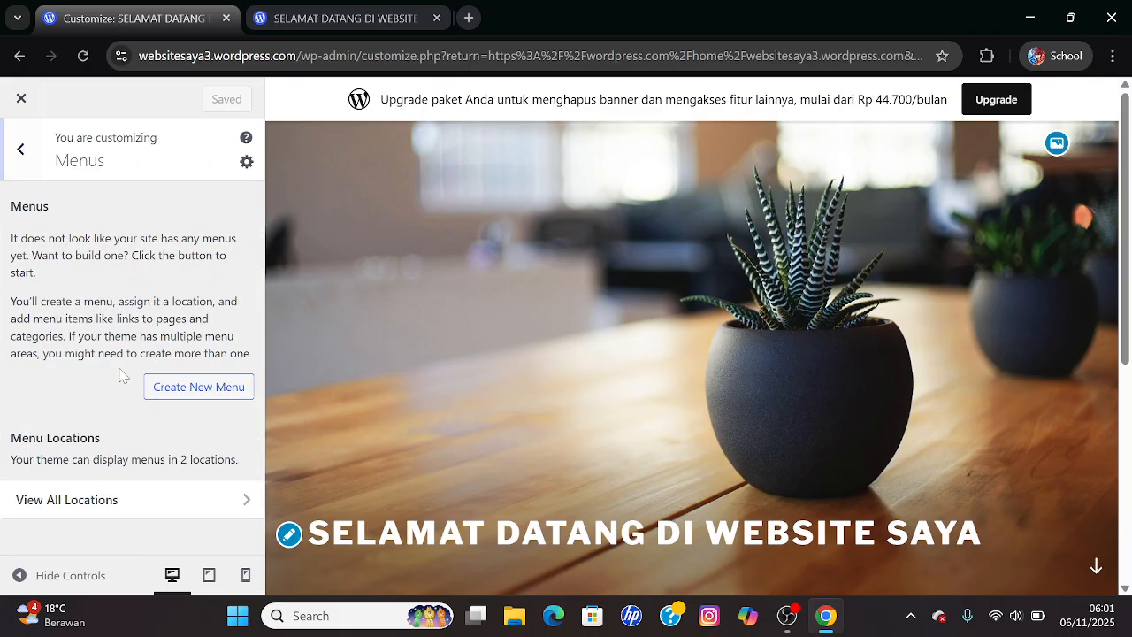
click(216, 395)
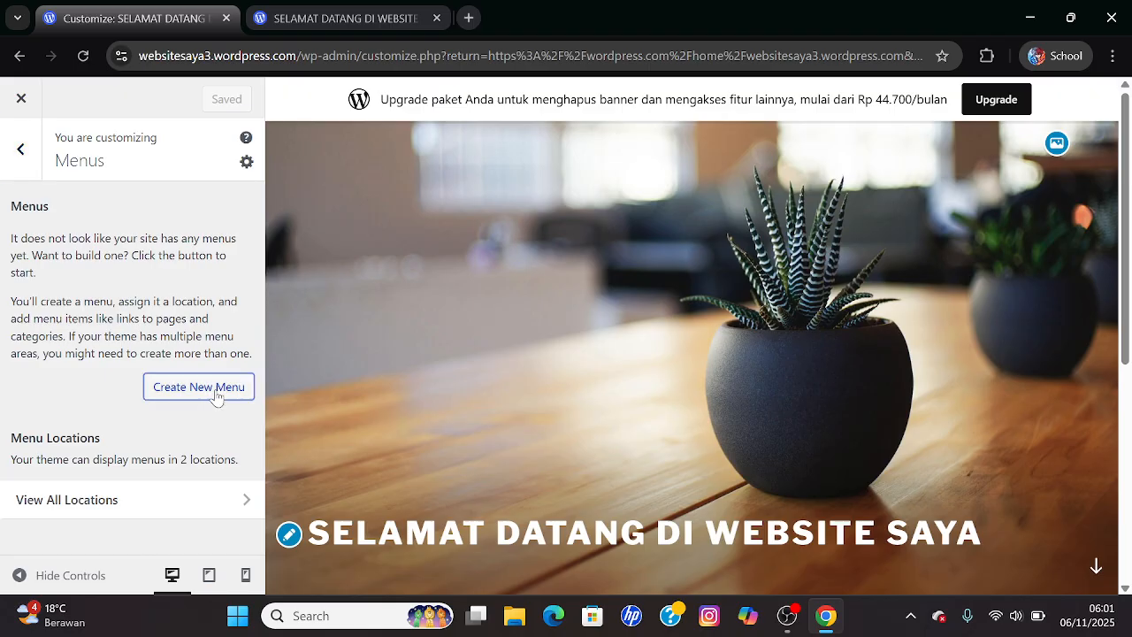
click(132, 235)
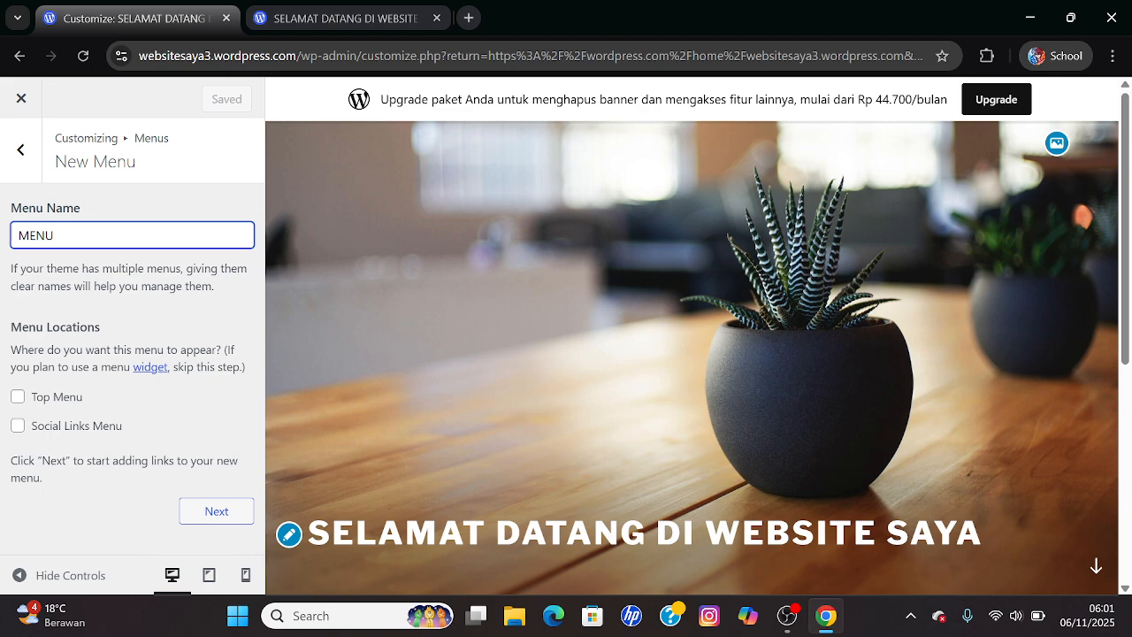
click(21, 401)
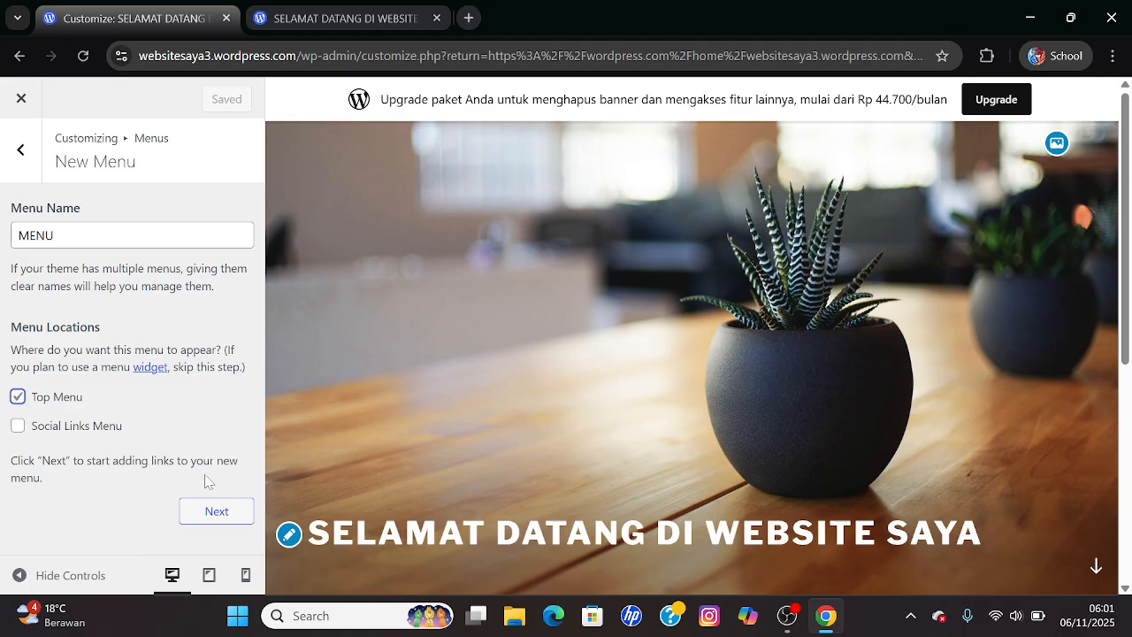
click(204, 511)
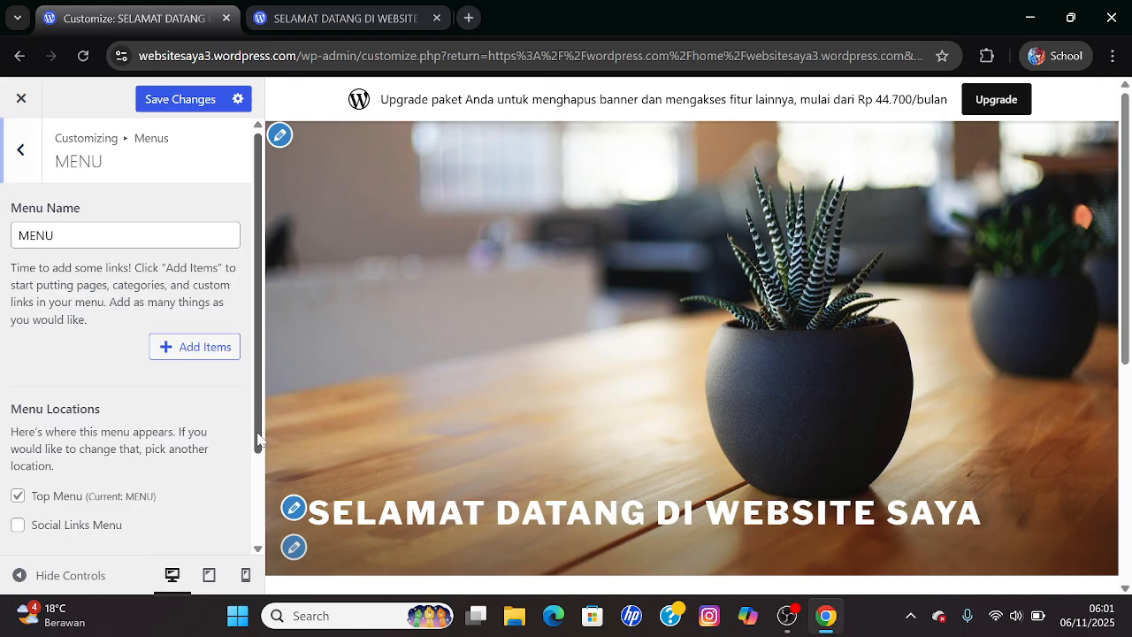
scroll(260, 451, down, 3)
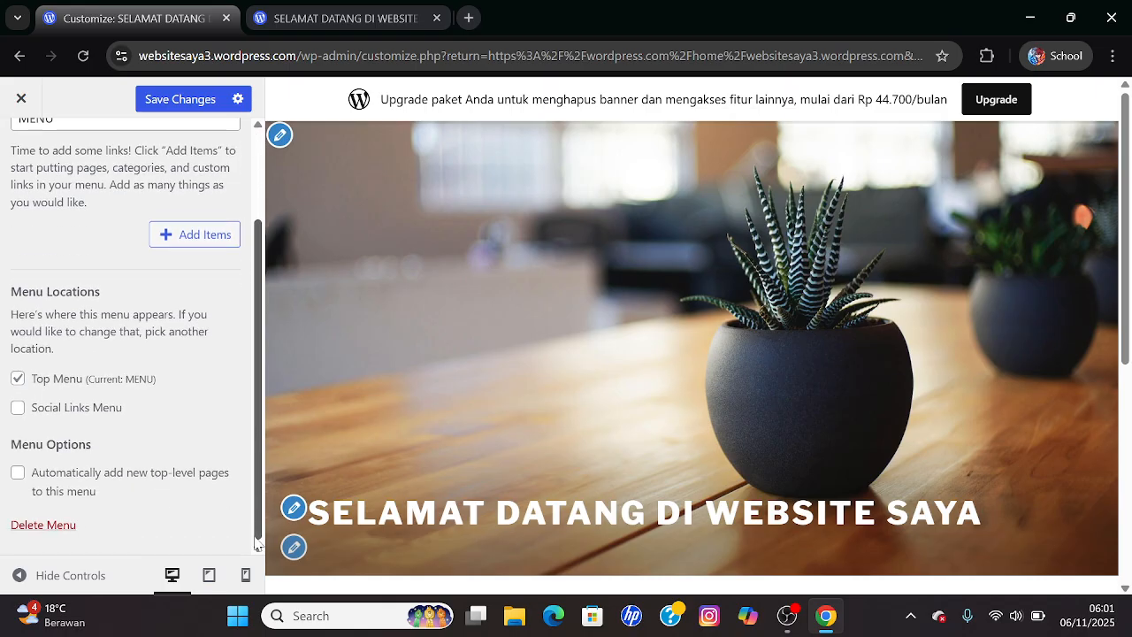
- Add two new pages, HOME and PROFIL, as items of the MENU navigation menu
click(206, 235)
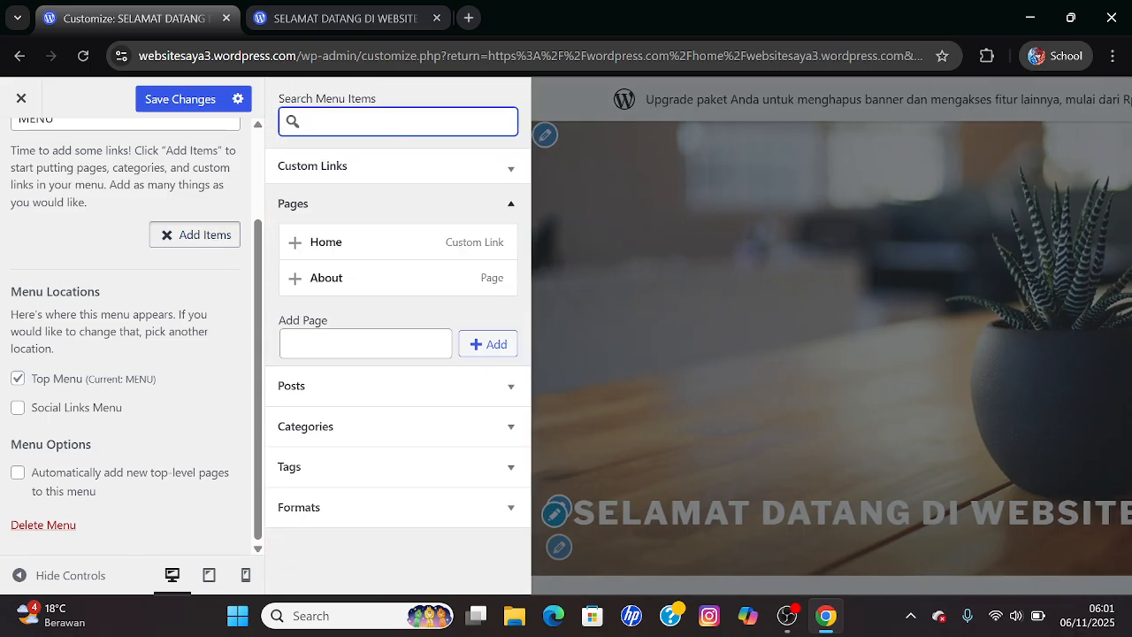
click(365, 344)
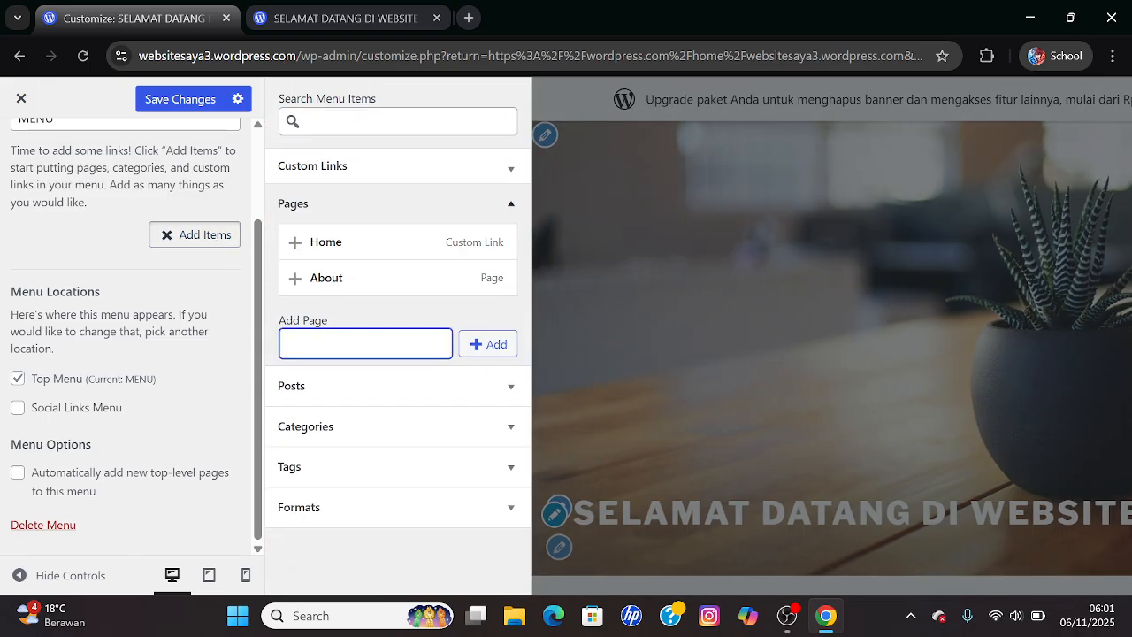
text(HOME)
click(493, 345)
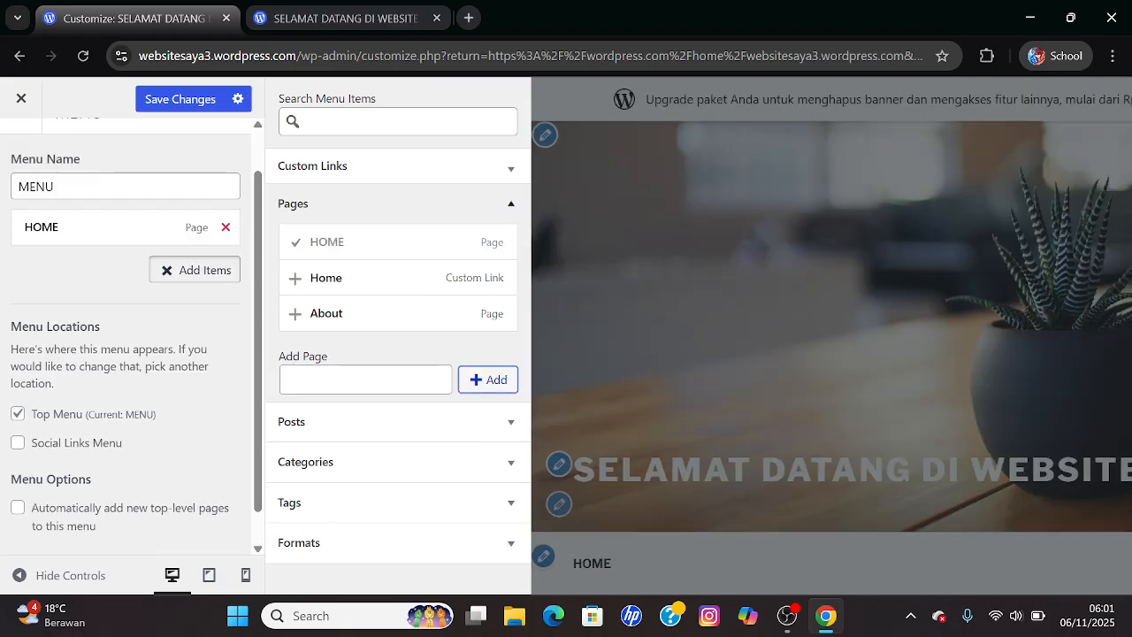
click(366, 380)
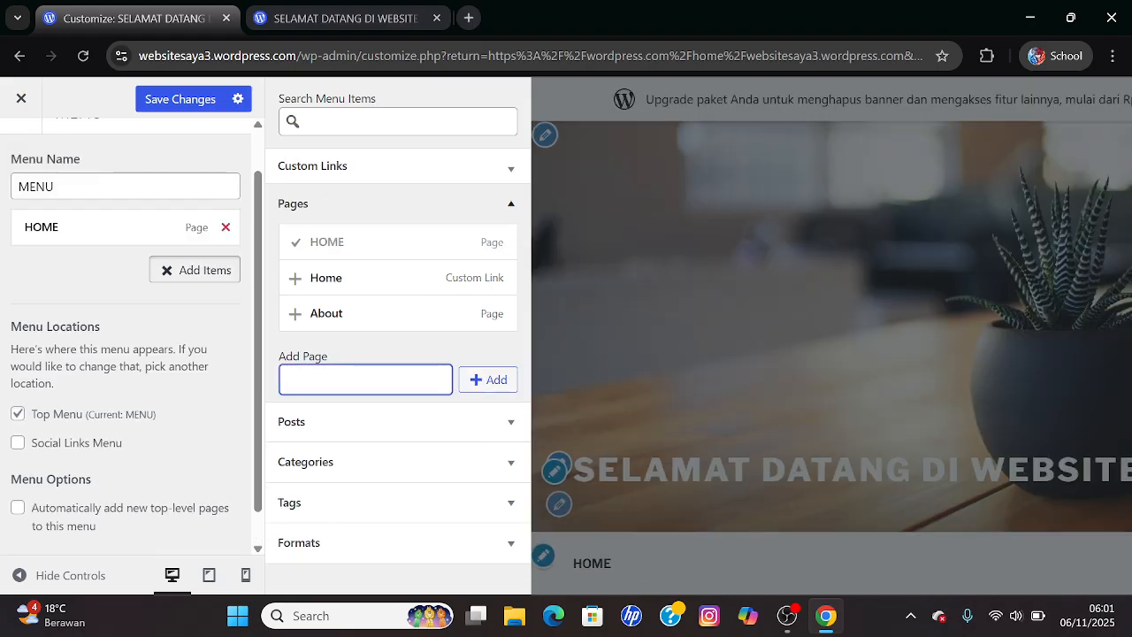
text(PROFIL)
click(488, 380)
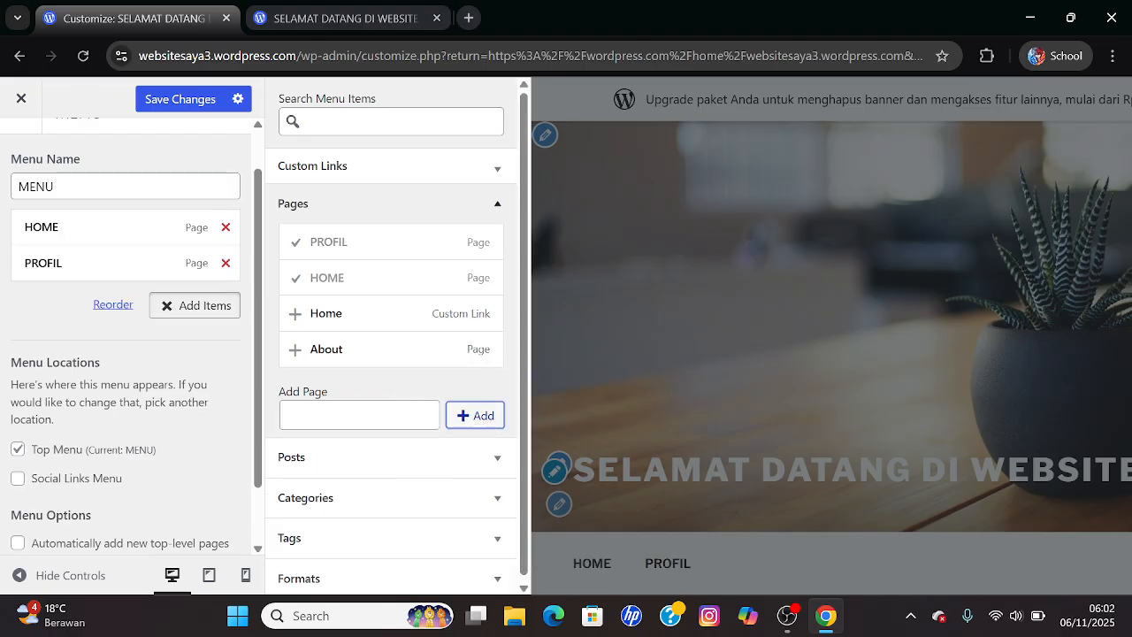
- Add new pages IMAGE and CONTAC to the menu and save the changes
click(359, 415)
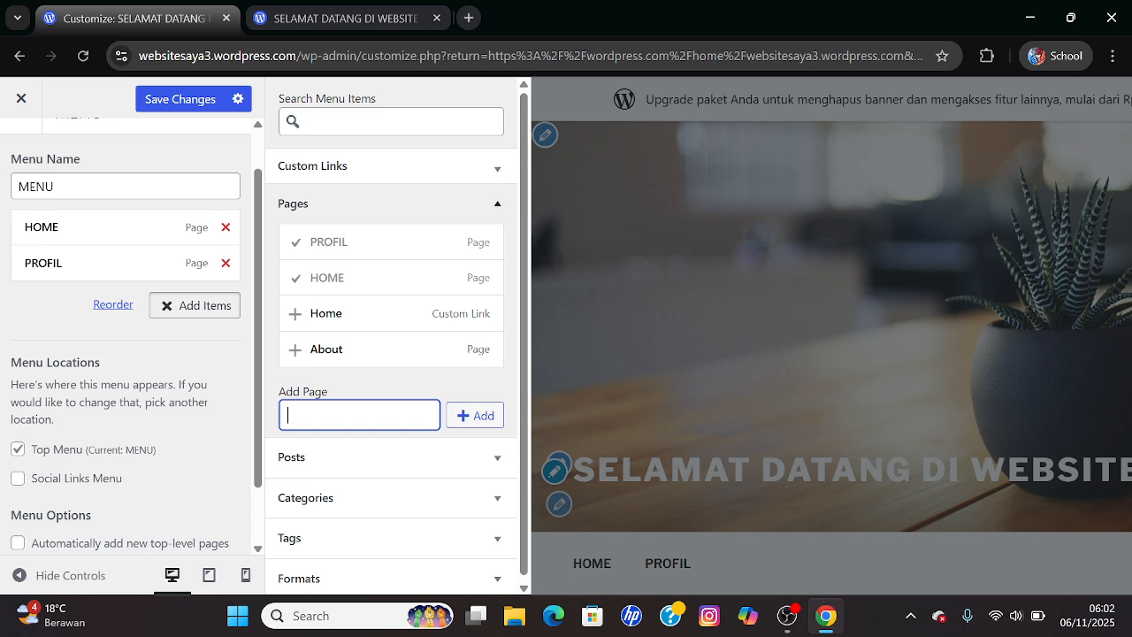
text(IMAGE)
click(461, 425)
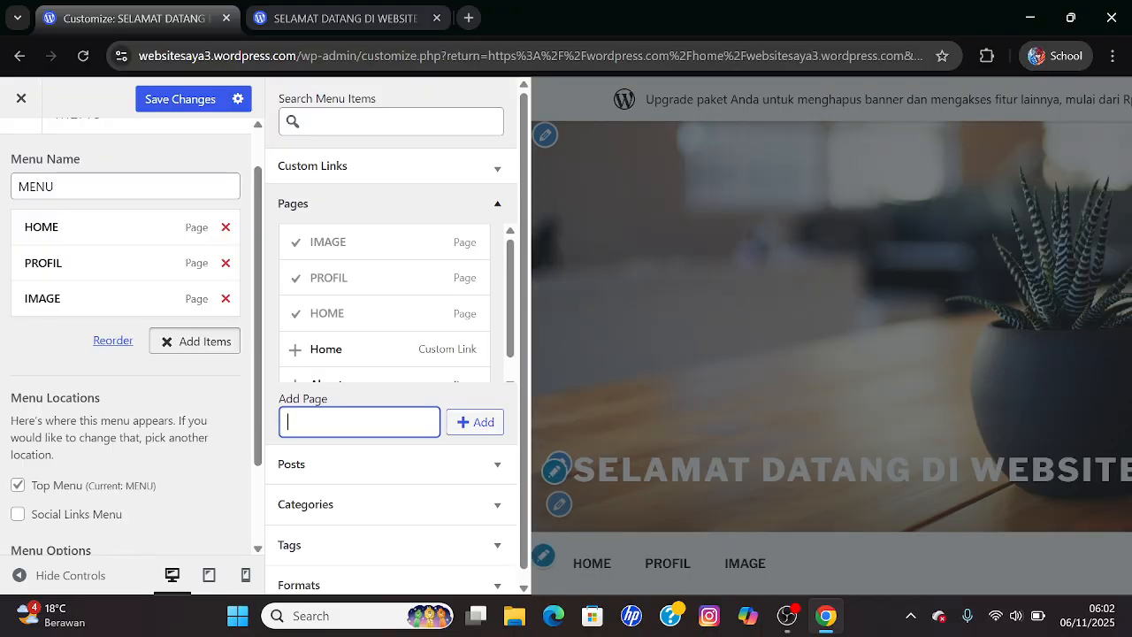
text(CONTAC)
click(473, 421)
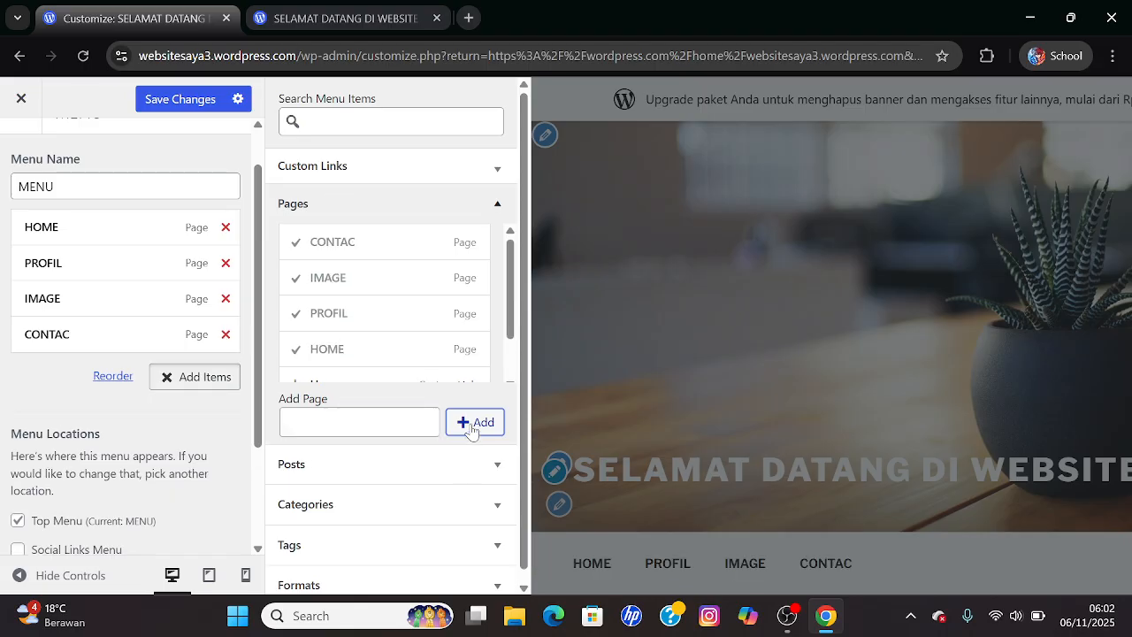
click(169, 103)
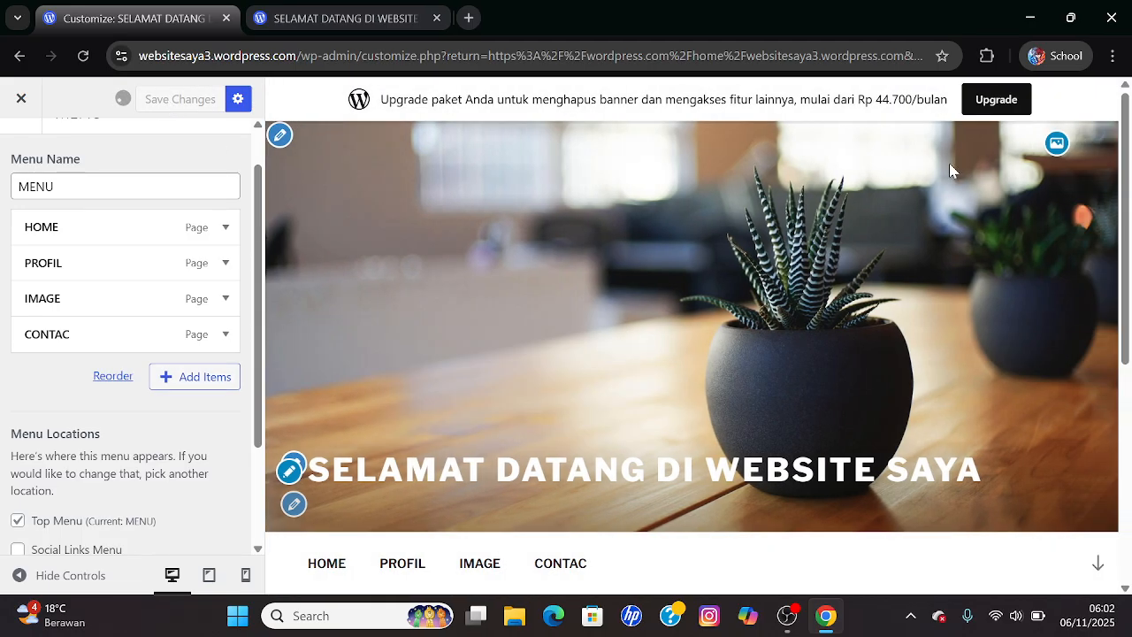
- Check the menu links in the preview and on the reloaded site front page, and return to the customizer
scroll(1128, 187, down, 3)
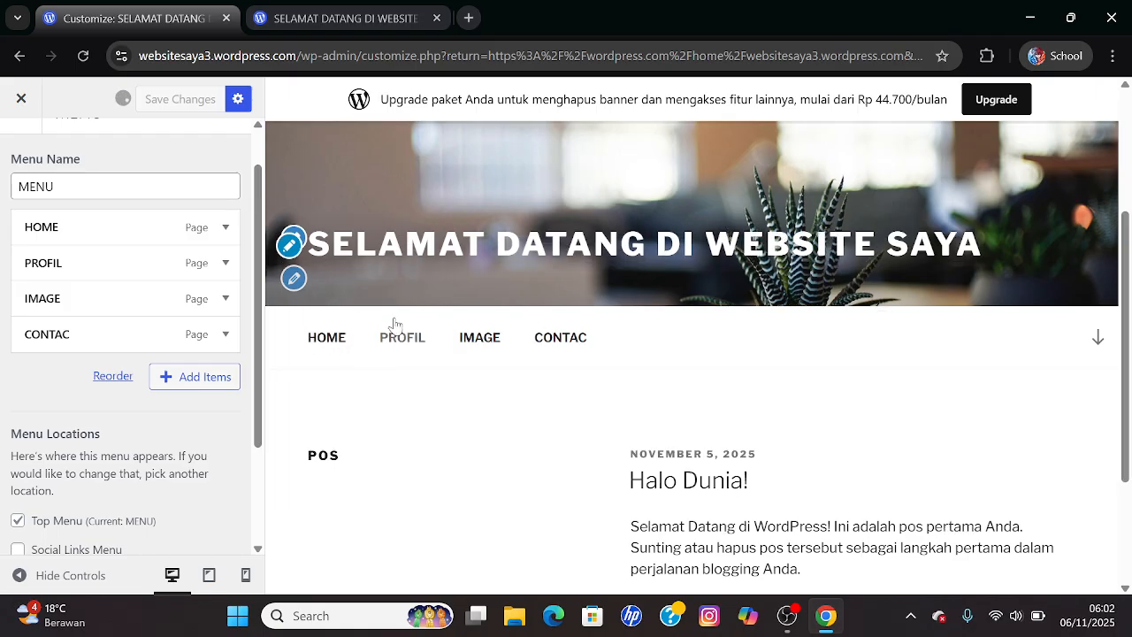
click(345, 25)
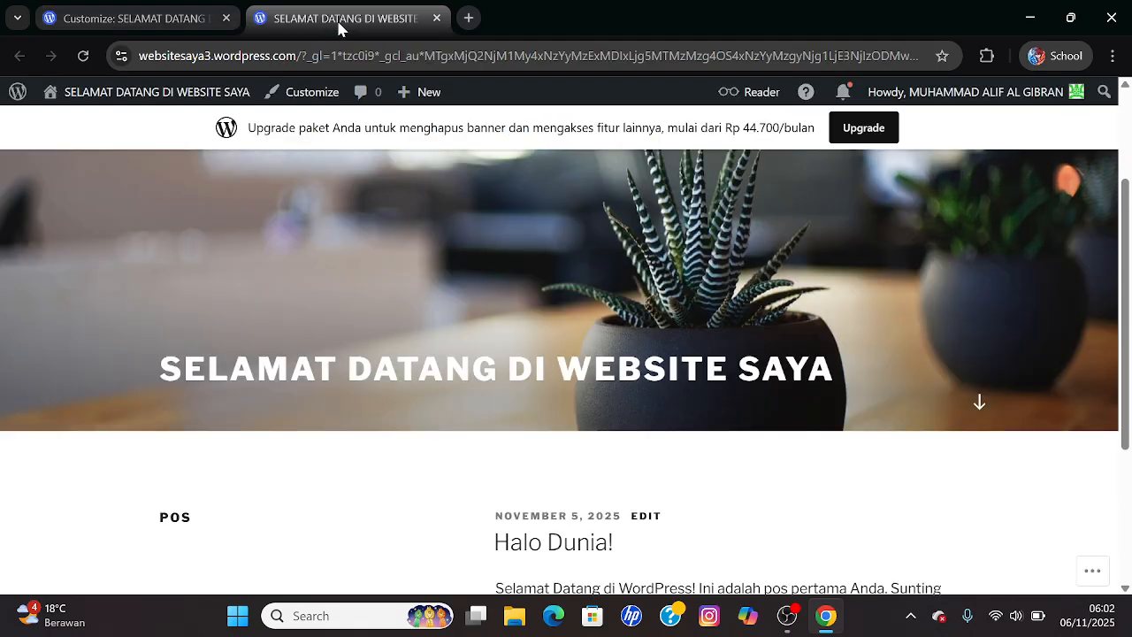
click(162, 29)
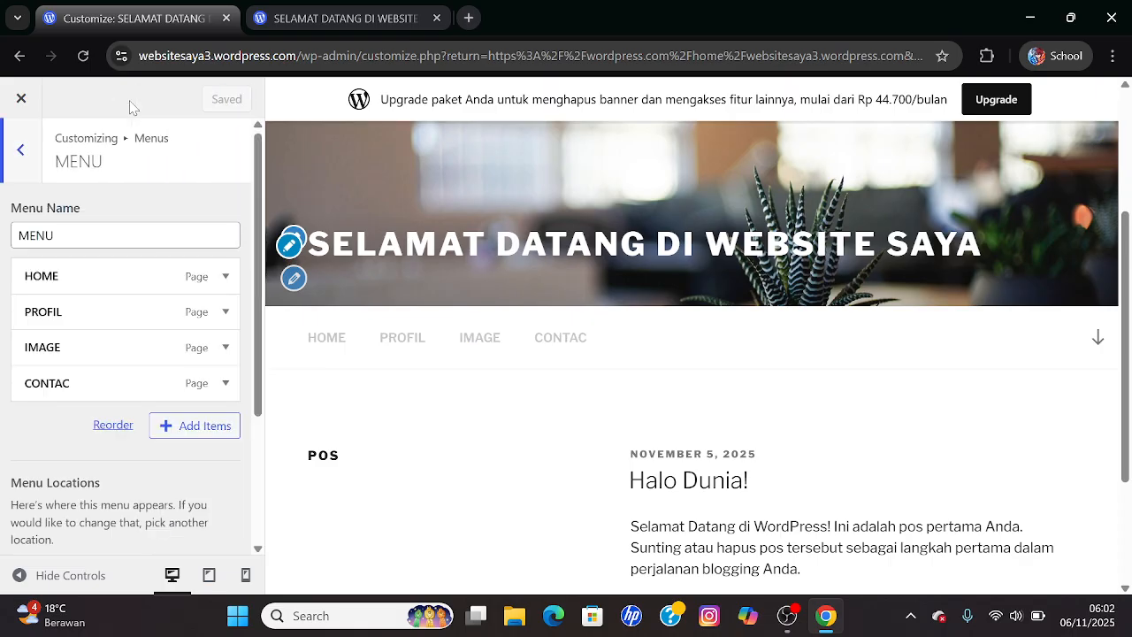
click(299, 25)
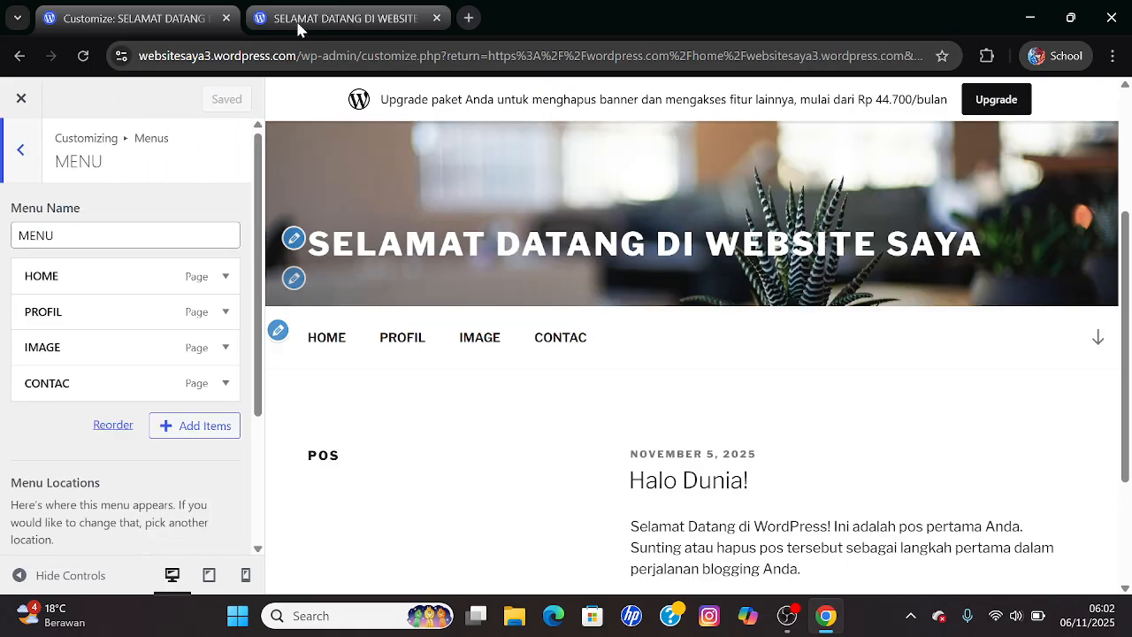
click(83, 57)
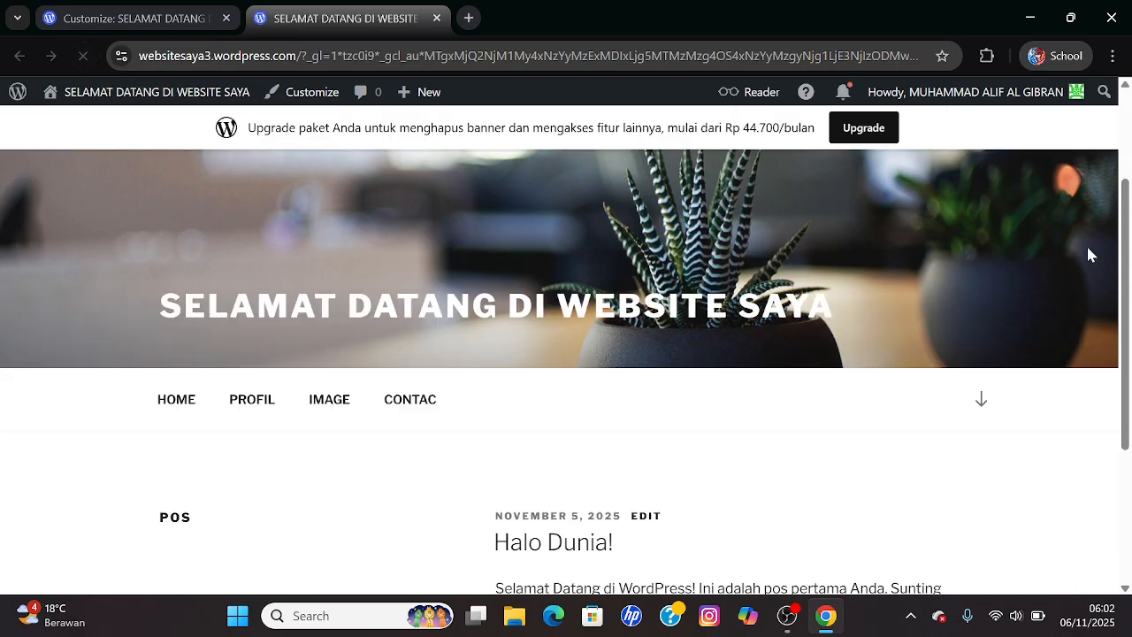
drag(1126, 238, 1127, 290)
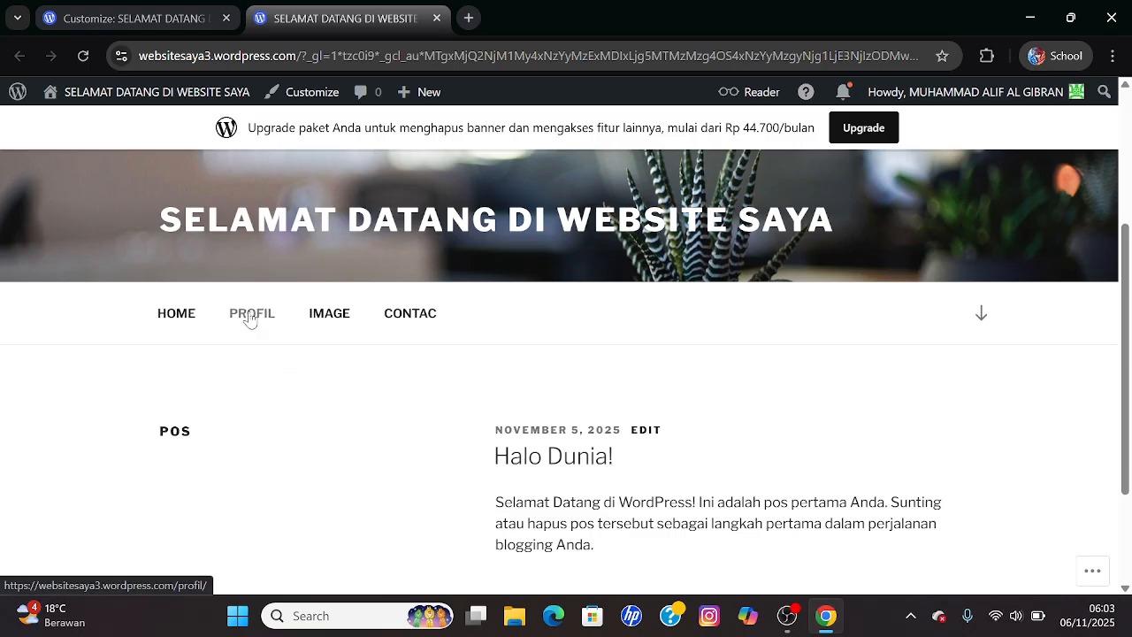
click(118, 20)
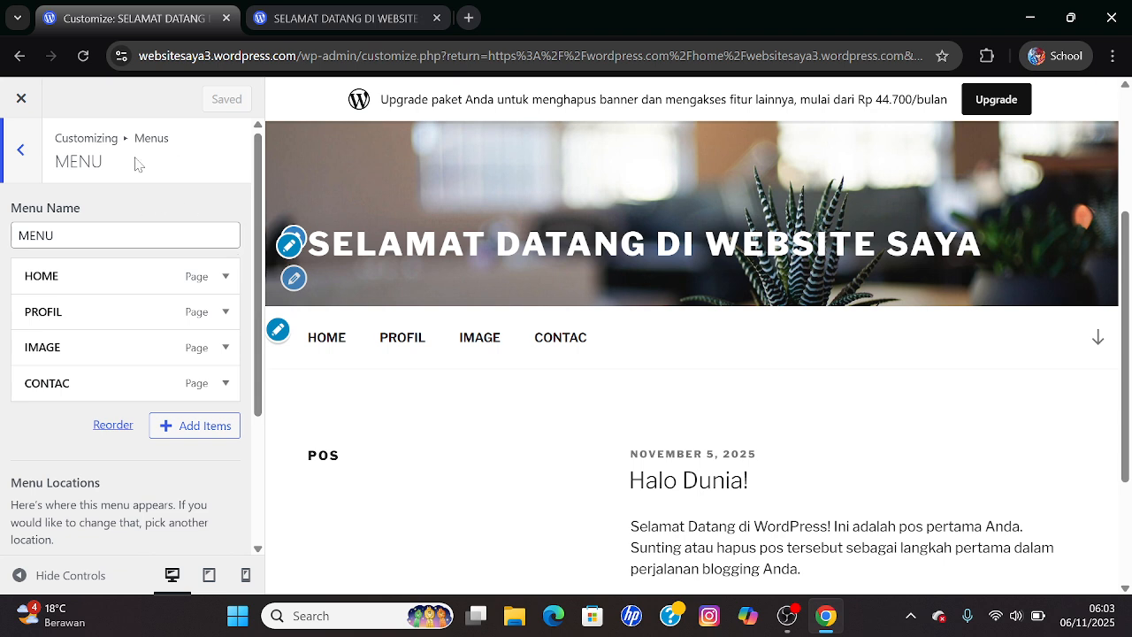
click(21, 156)
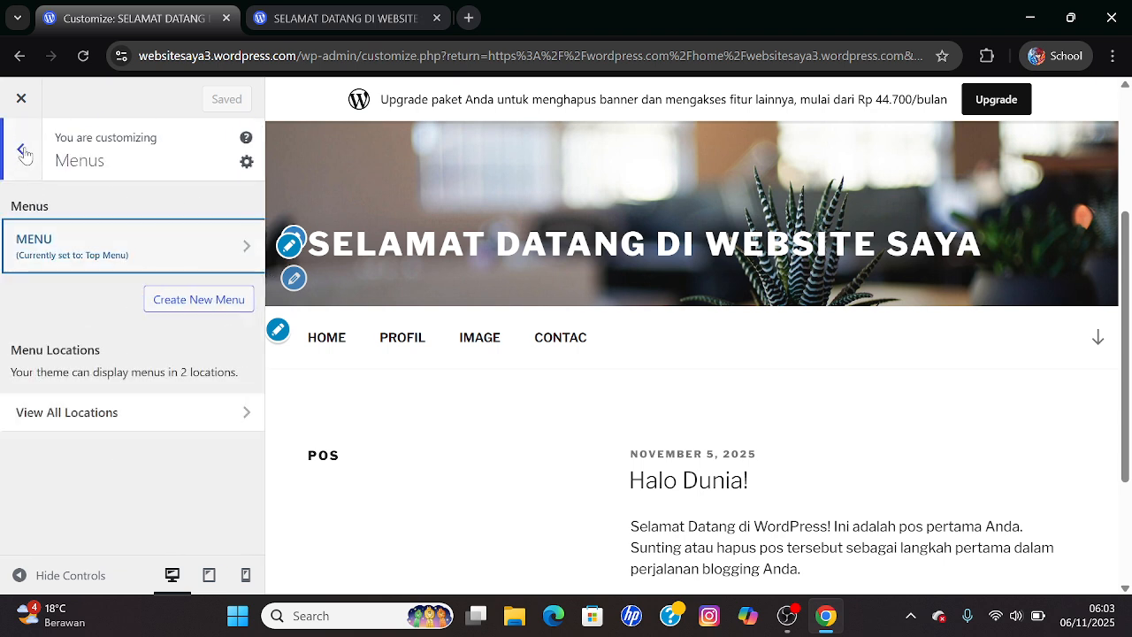
click(23, 151)
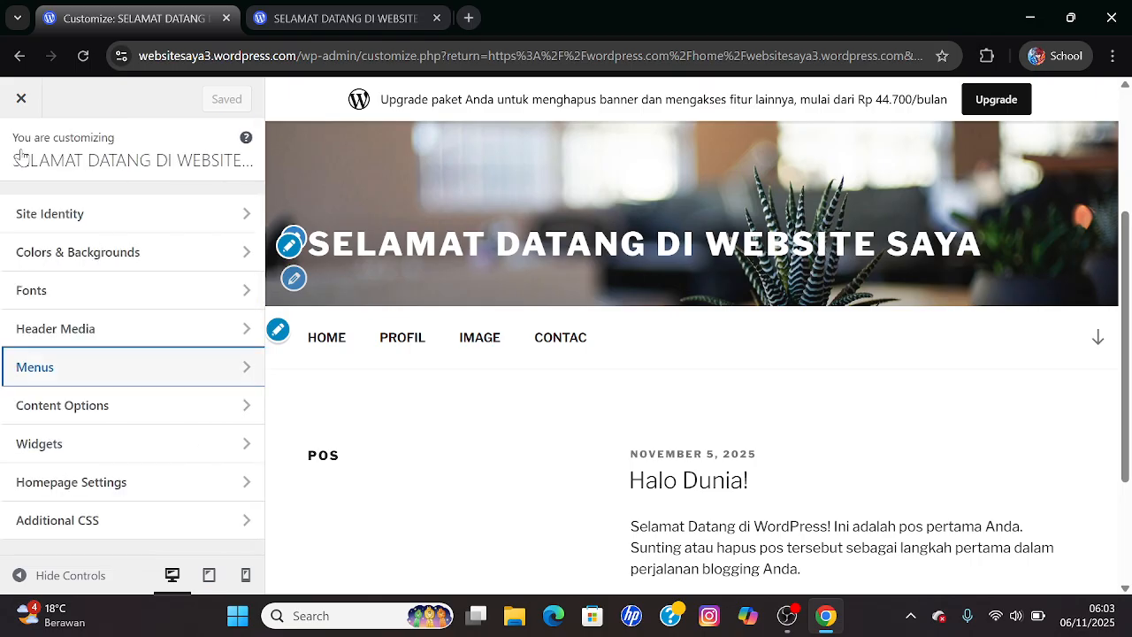
click(69, 368)
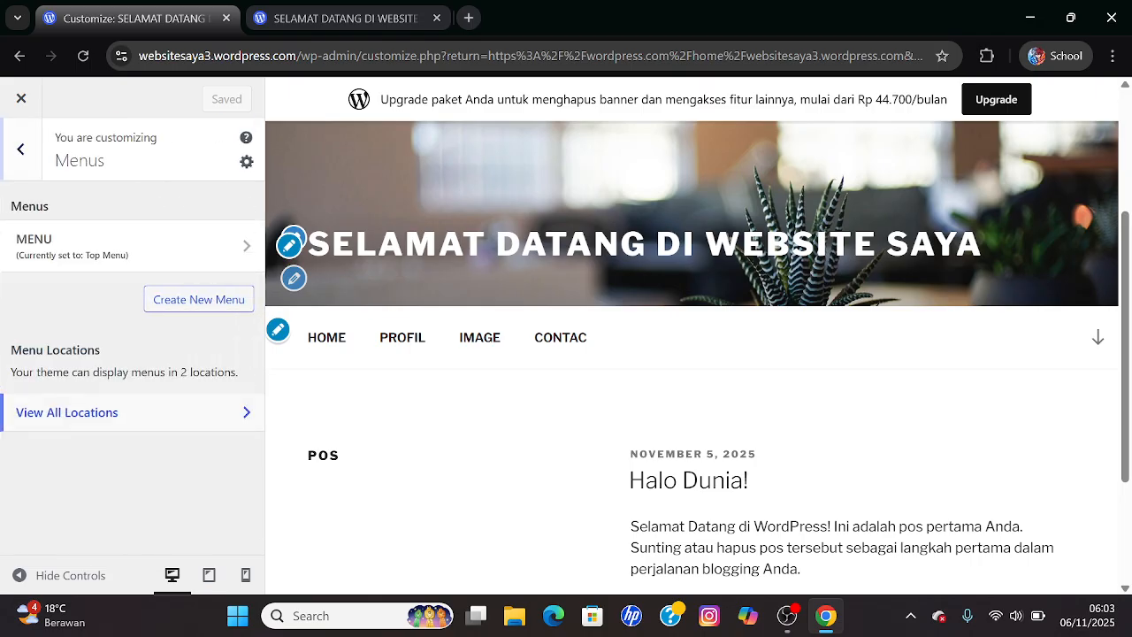
click(168, 300)
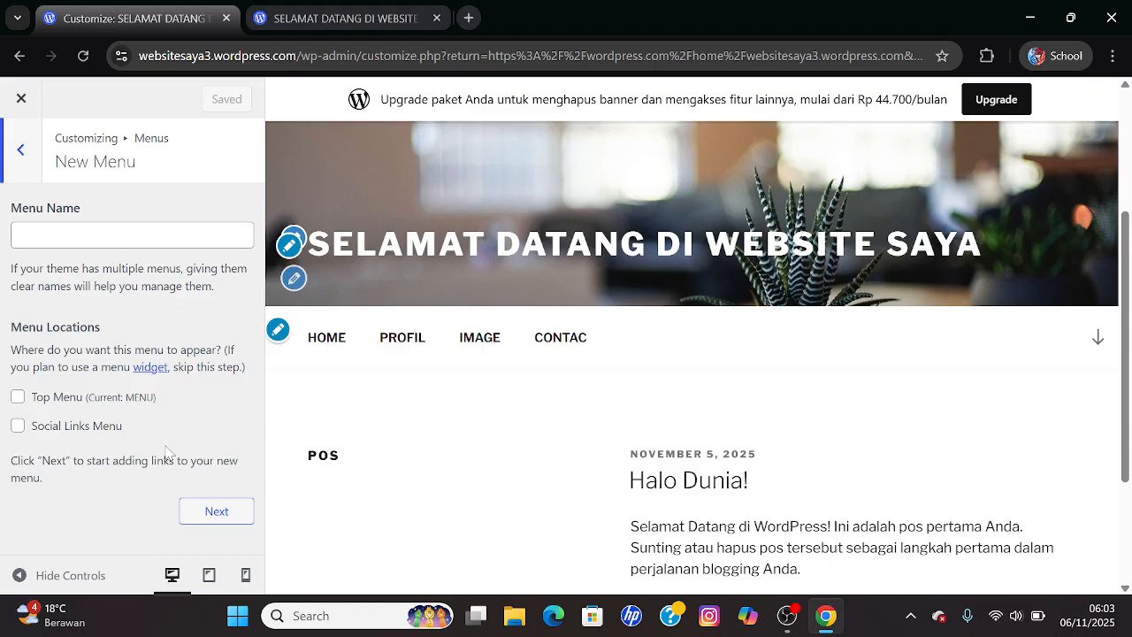
click(217, 511)
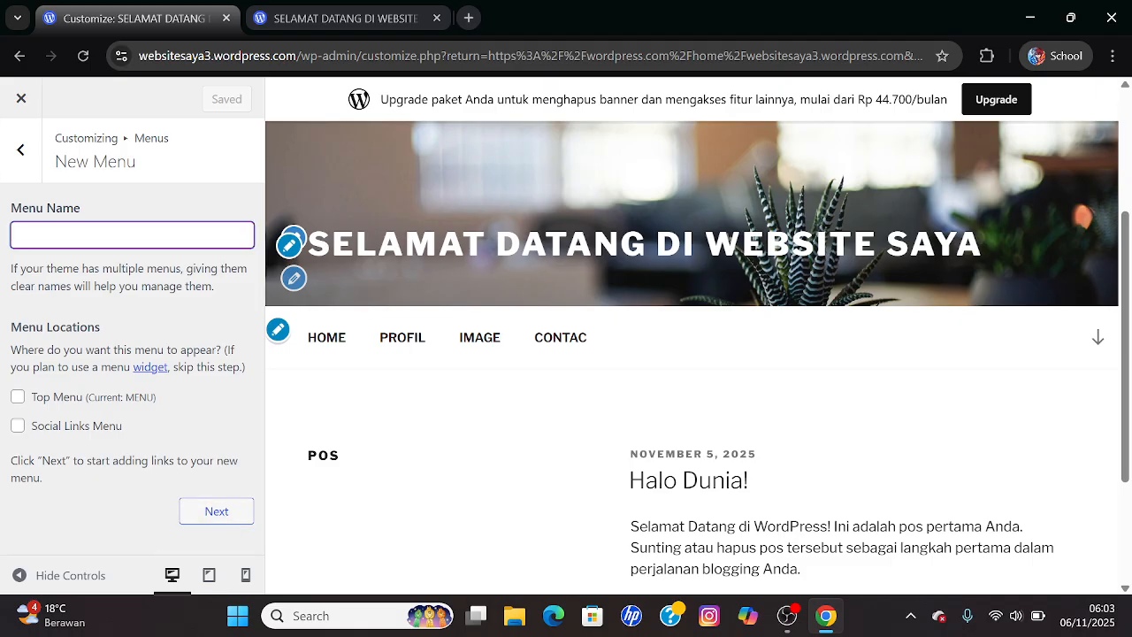
text(MENU)
click(225, 509)
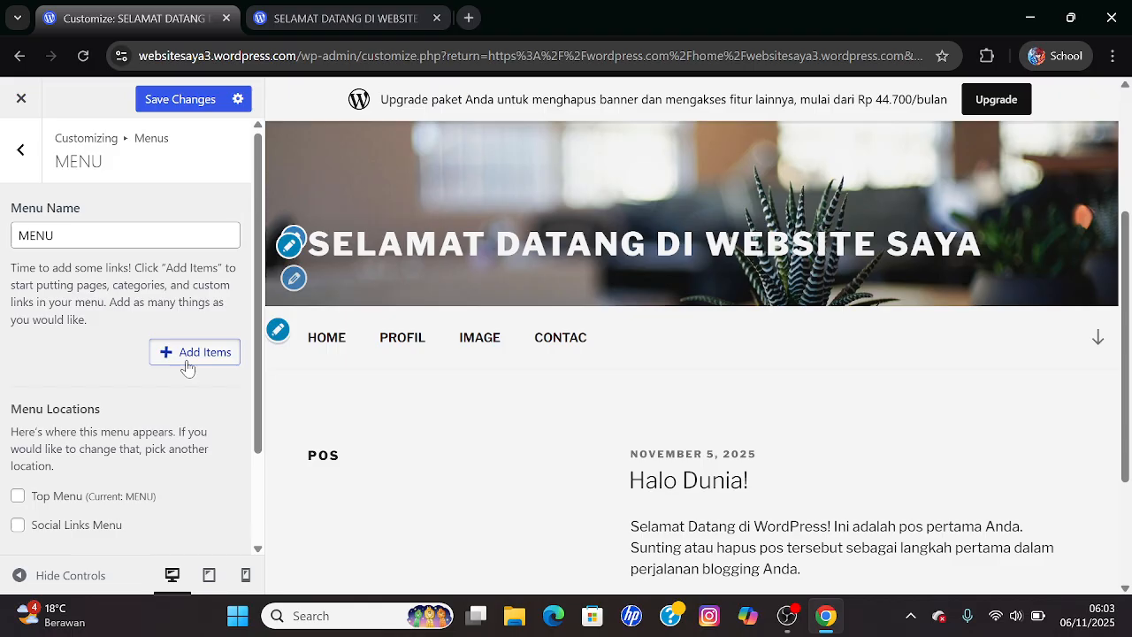
click(187, 362)
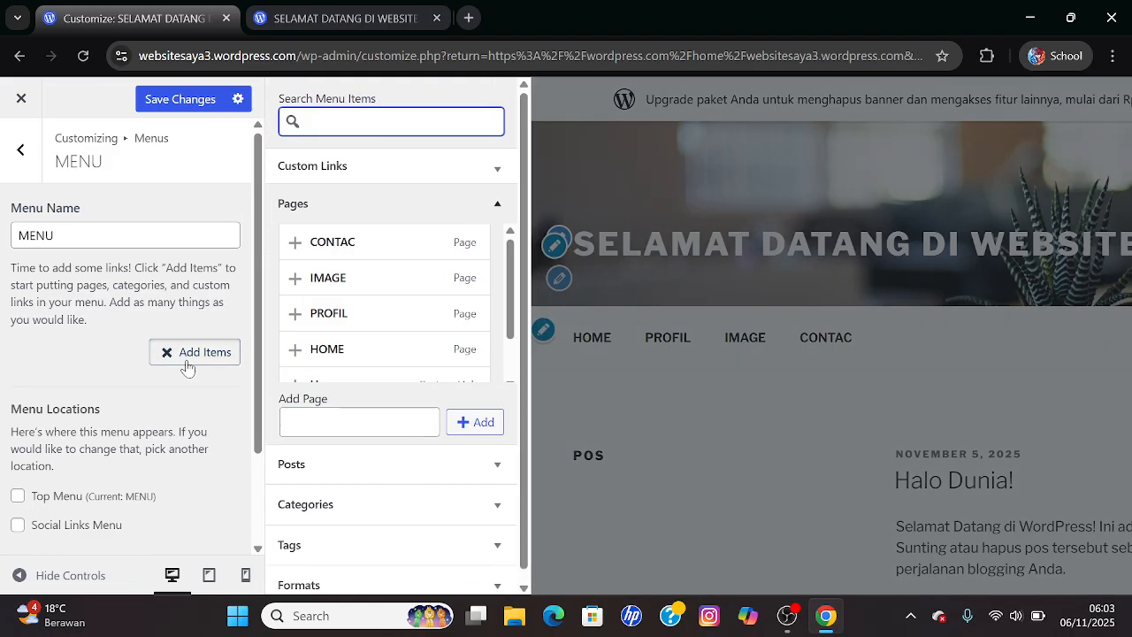
click(353, 422)
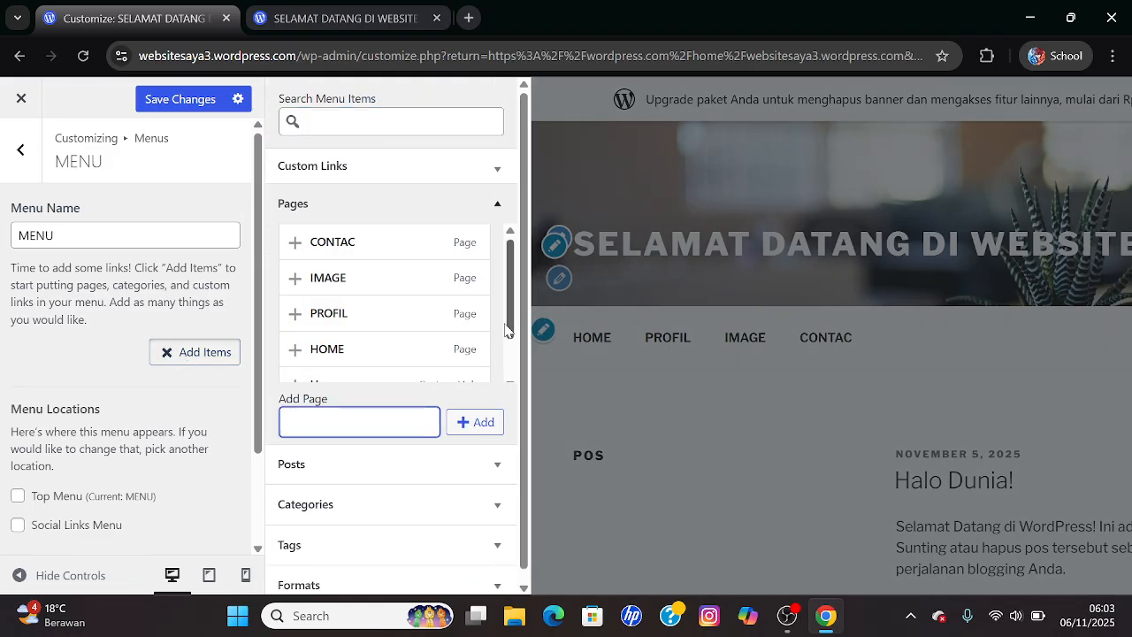
scroll(510, 329, down, 1)
scroll(339, 333, up, 1)
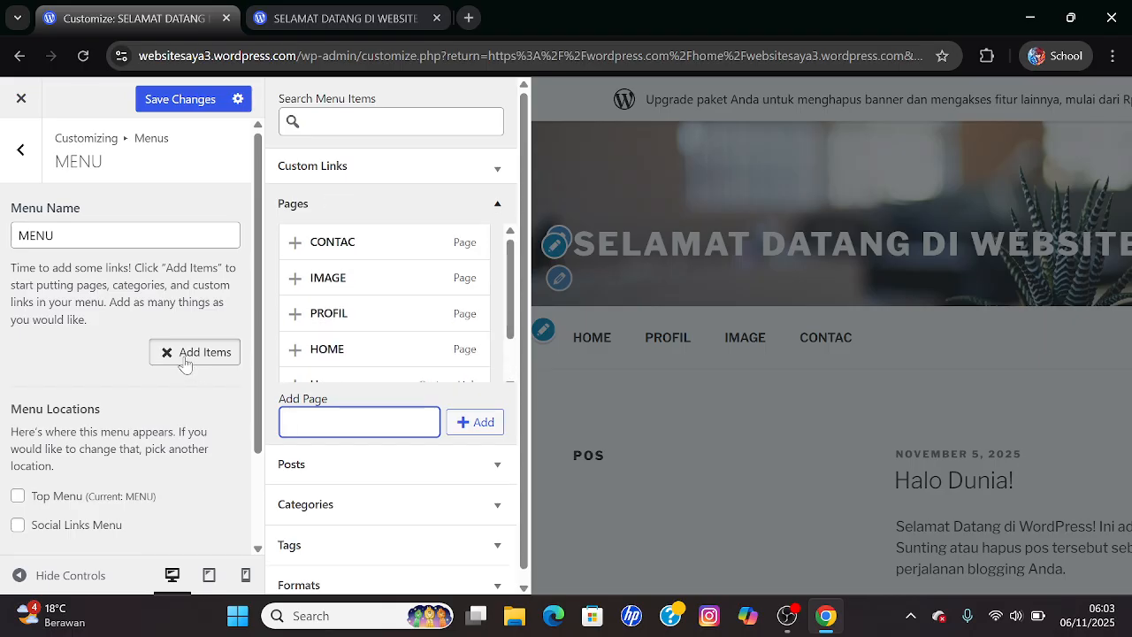
click(18, 496)
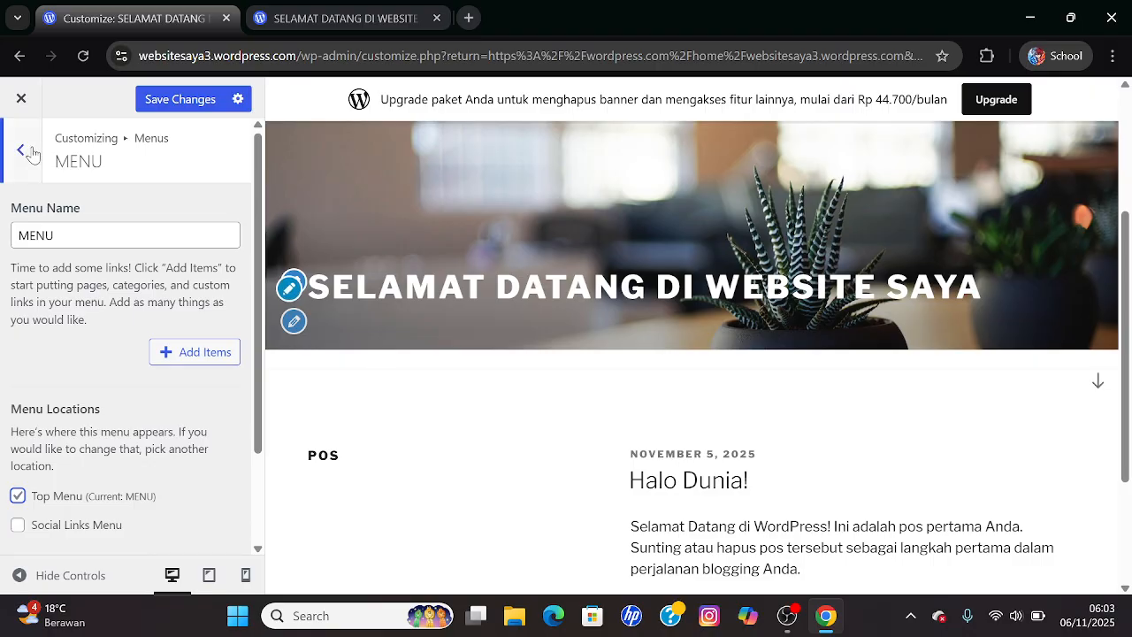
click(23, 100)
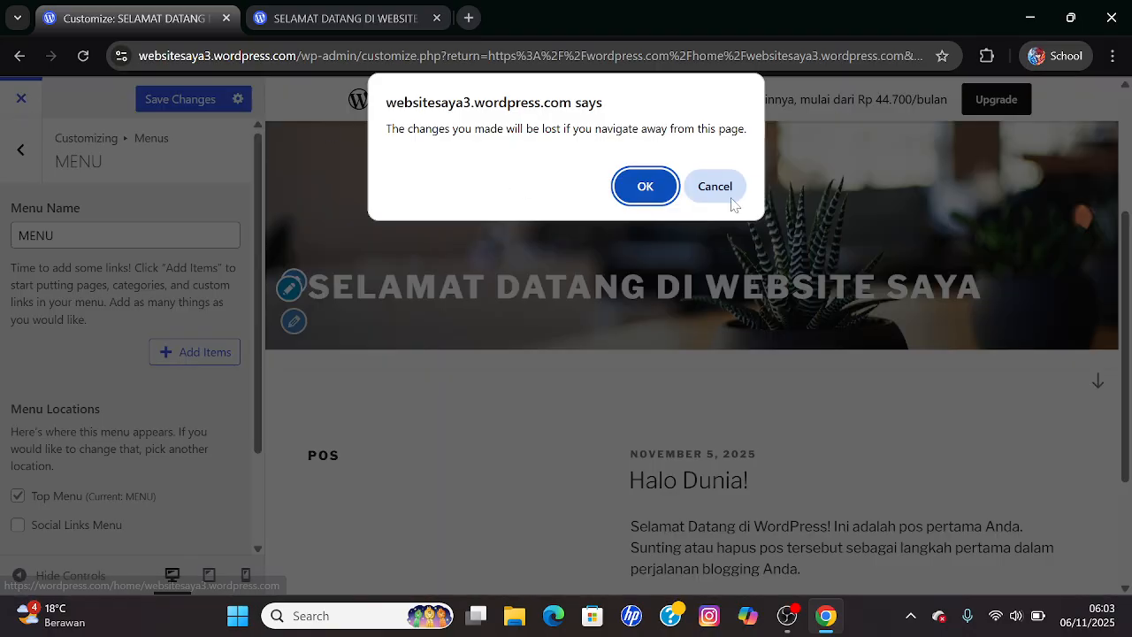
click(657, 185)
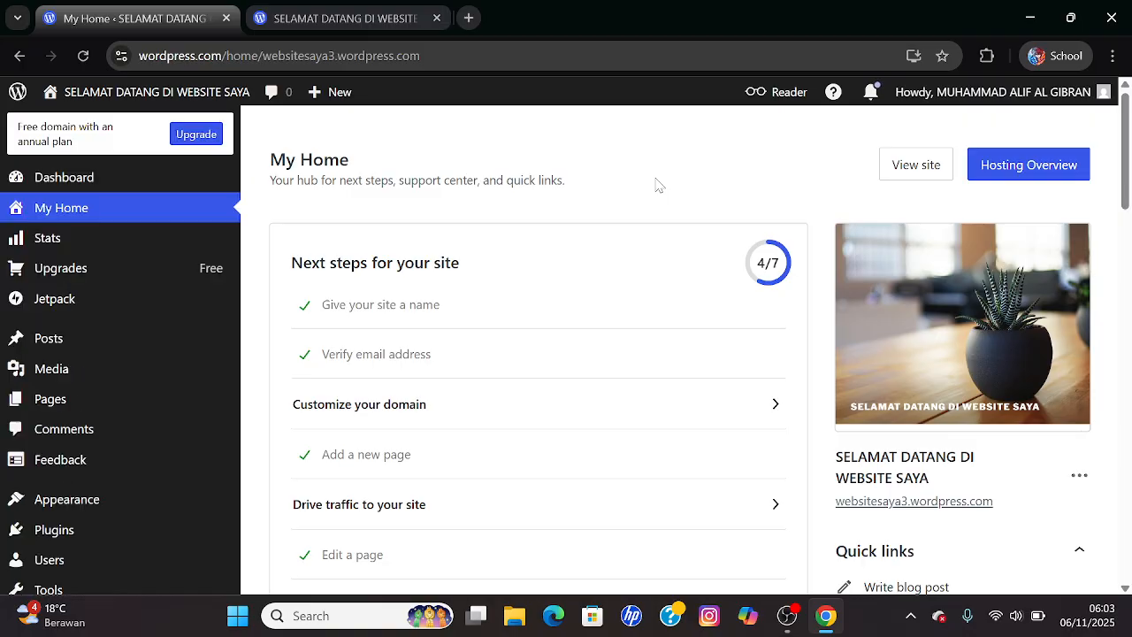
- Reopen the site's appearance for customizing and reload the site front page in the other tab
mouse_move(132, 505)
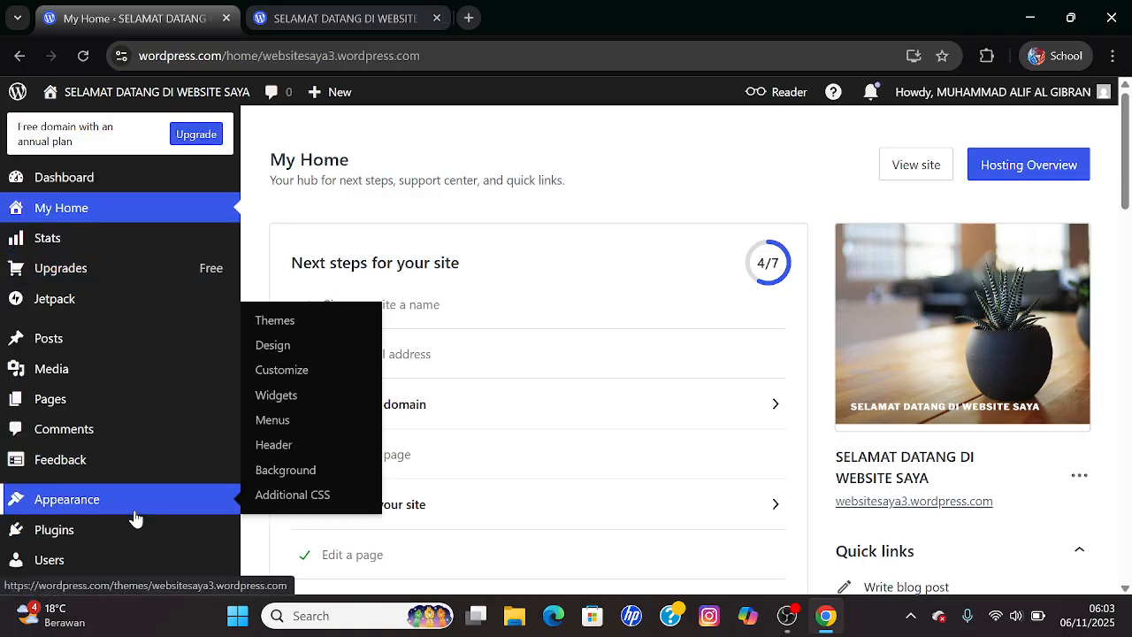
click(287, 369)
click(295, 14)
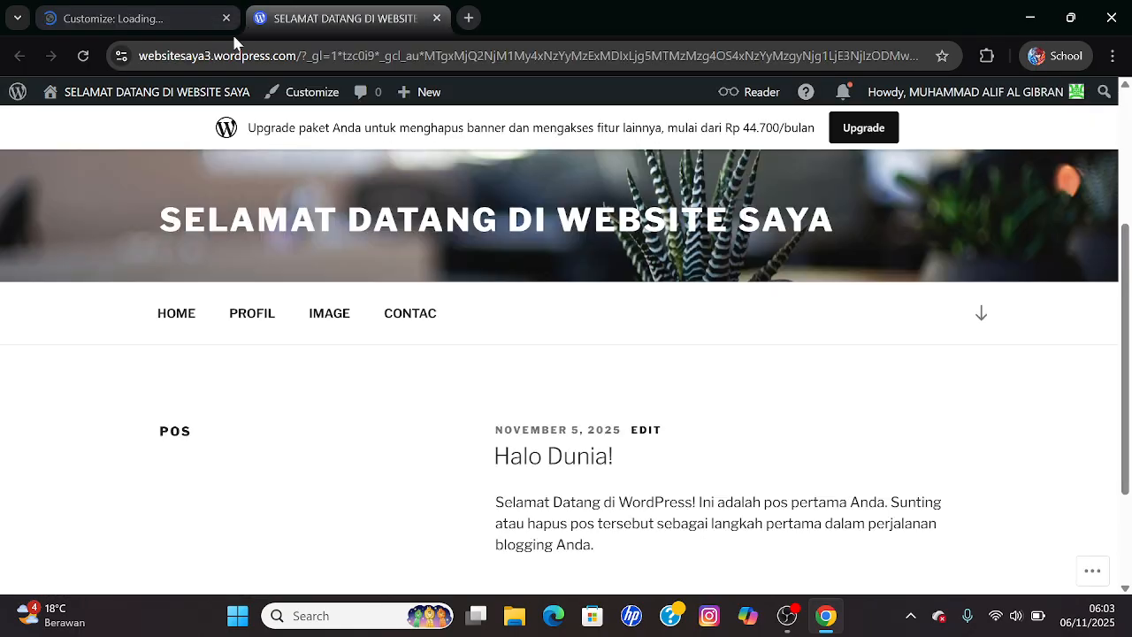
click(78, 56)
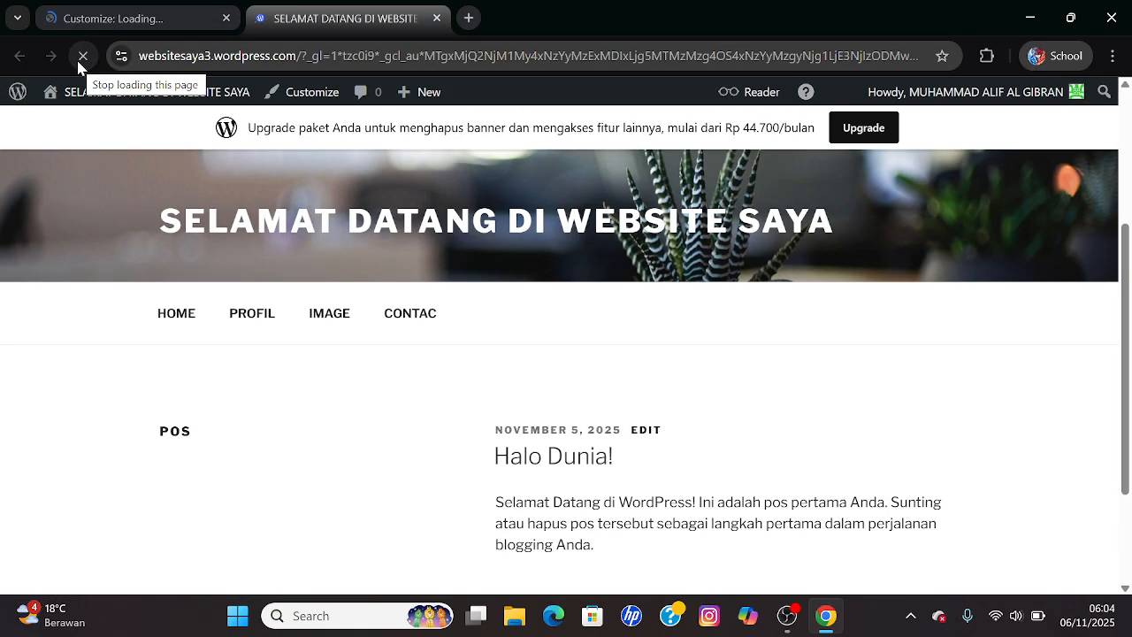
click(101, 17)
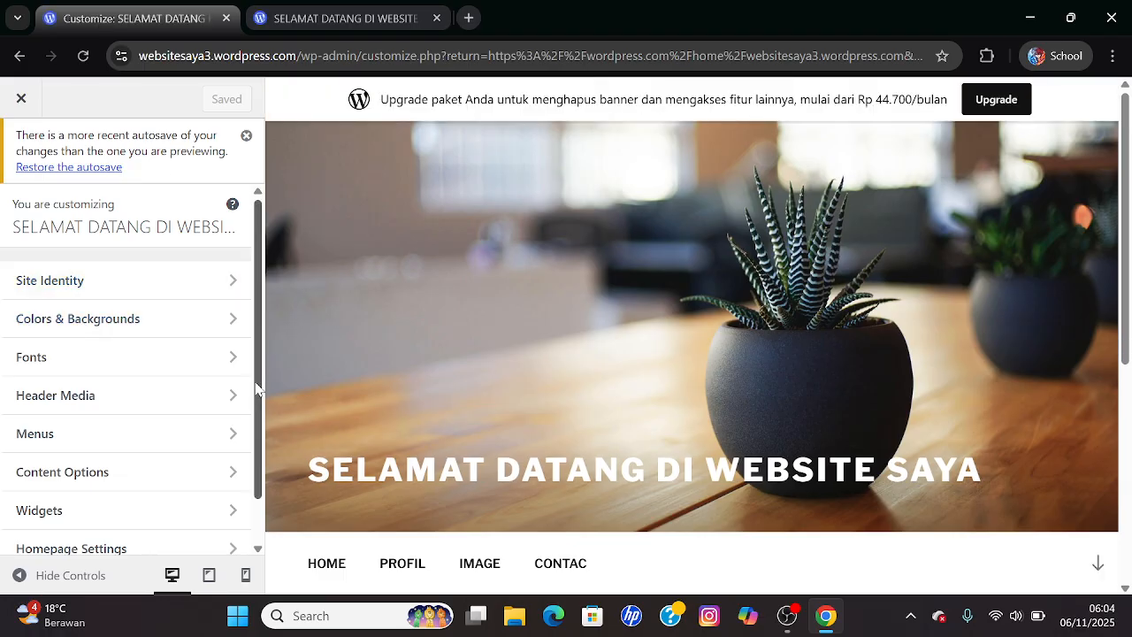
- Add new pages Sejarah Organisasi and Struktur Organisasi as items of the MENU navigation menu
click(129, 437)
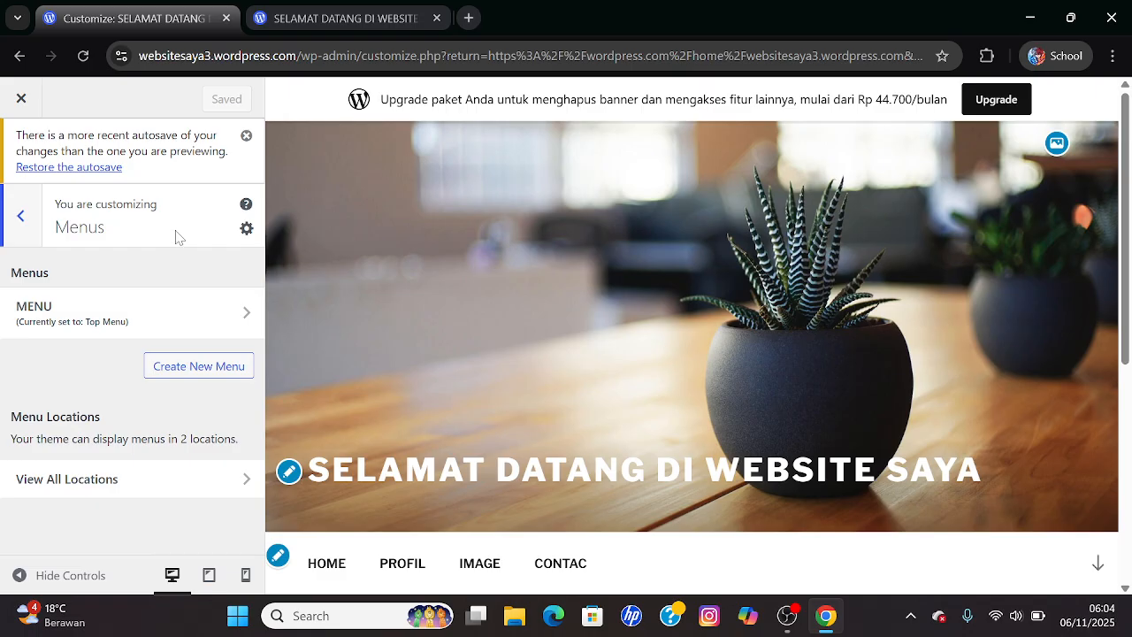
click(81, 320)
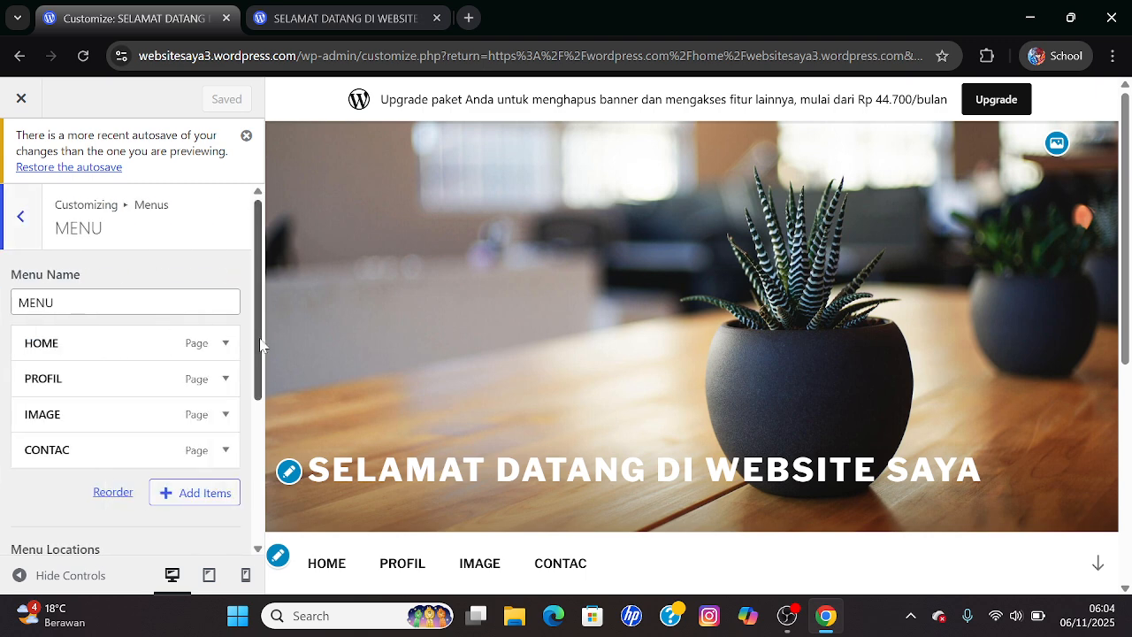
drag(259, 339, 264, 397)
click(208, 388)
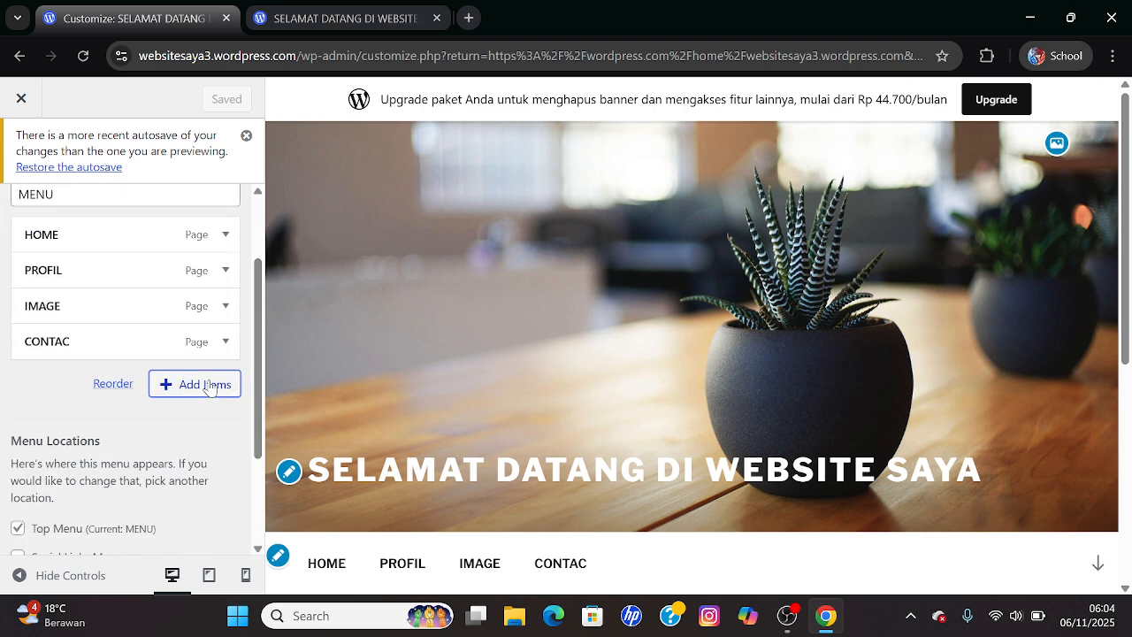
click(359, 422)
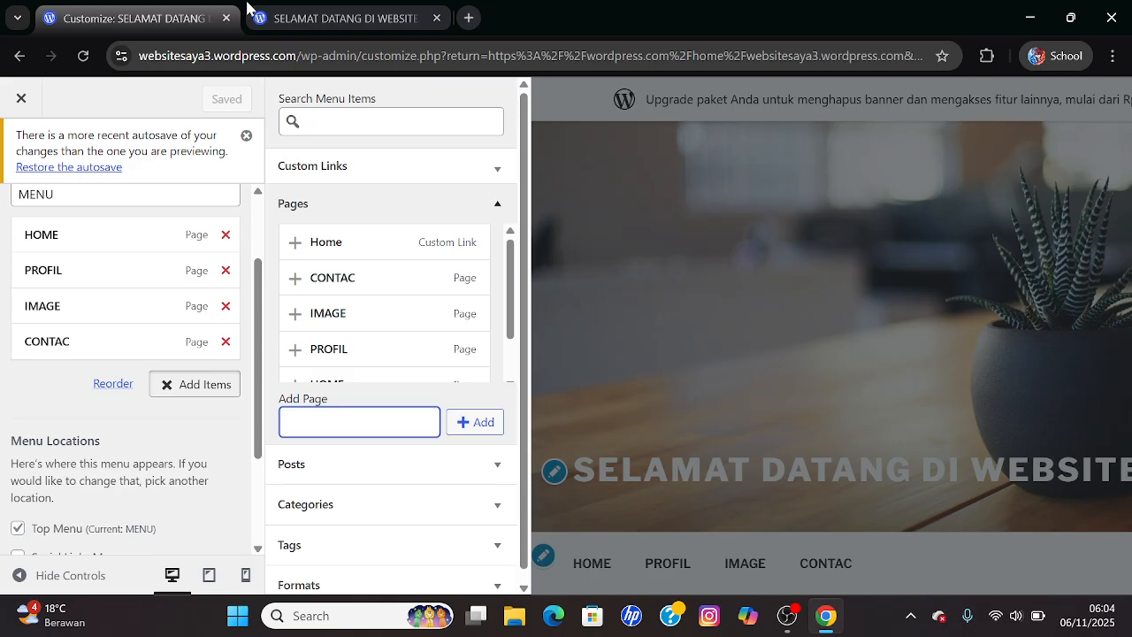
click(276, 14)
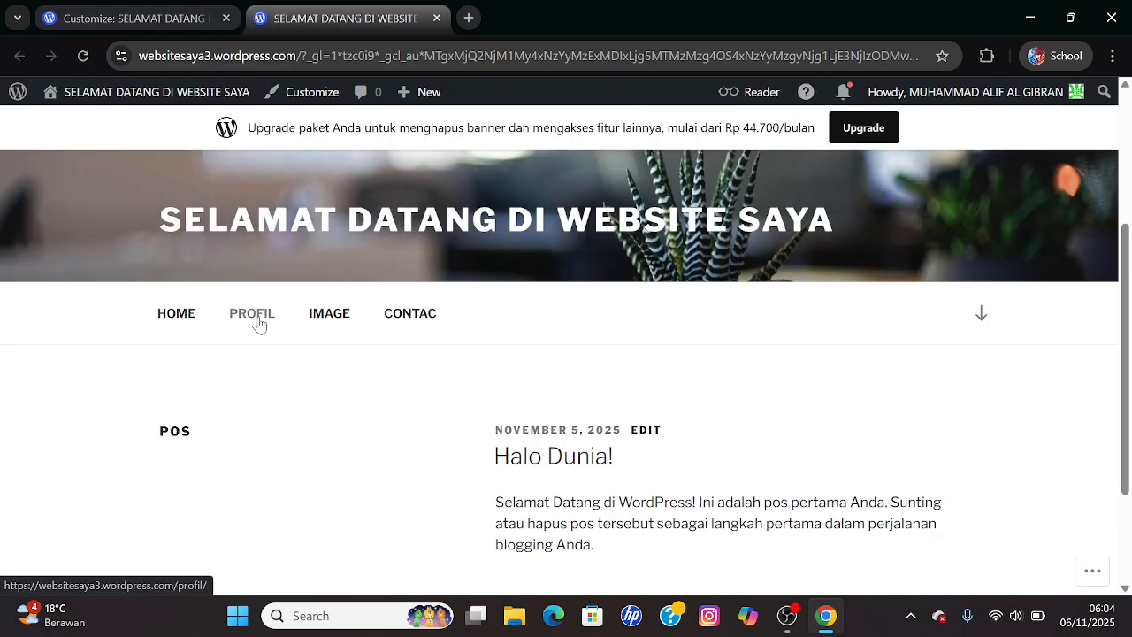
click(152, 29)
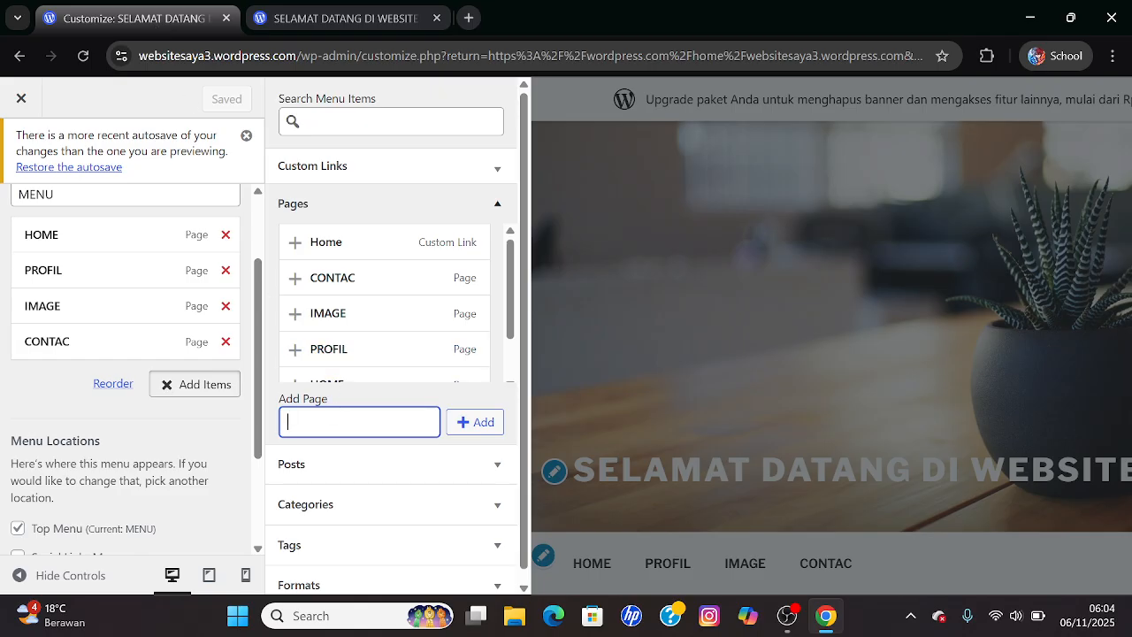
text(Sejarah)
text(Organisasi)
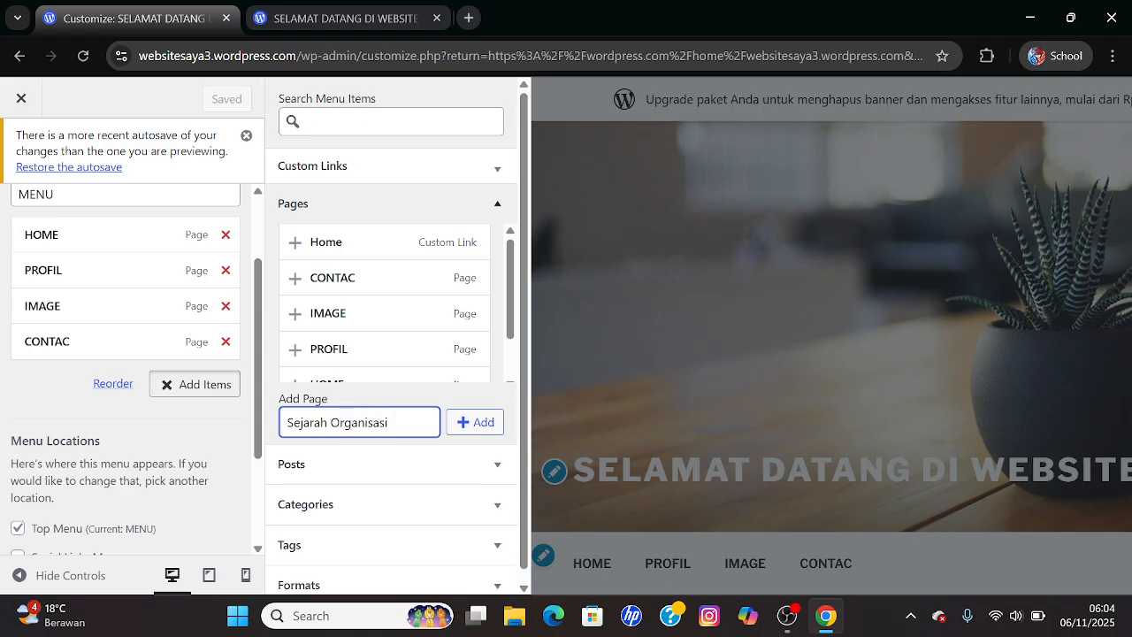
click(482, 423)
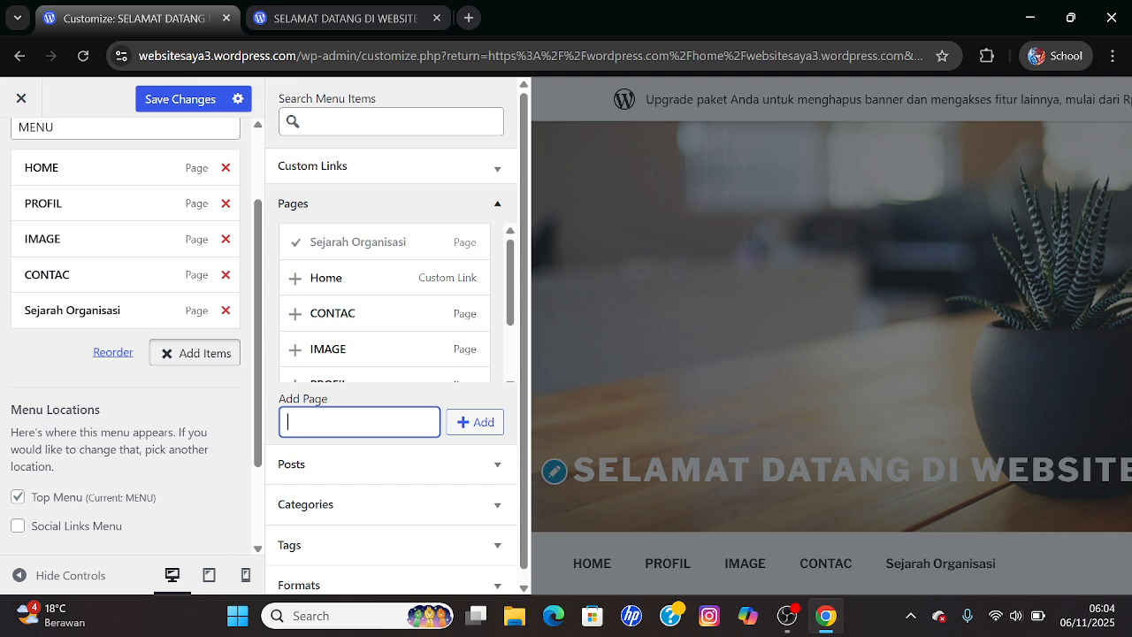
text(Struktur Organisasi)
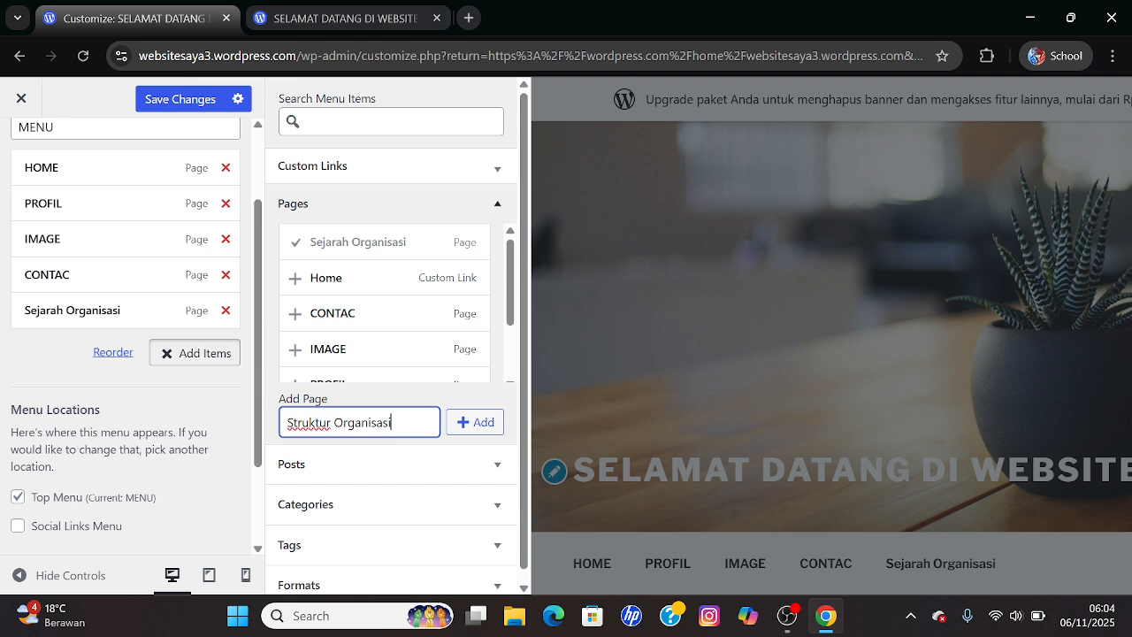
click(477, 424)
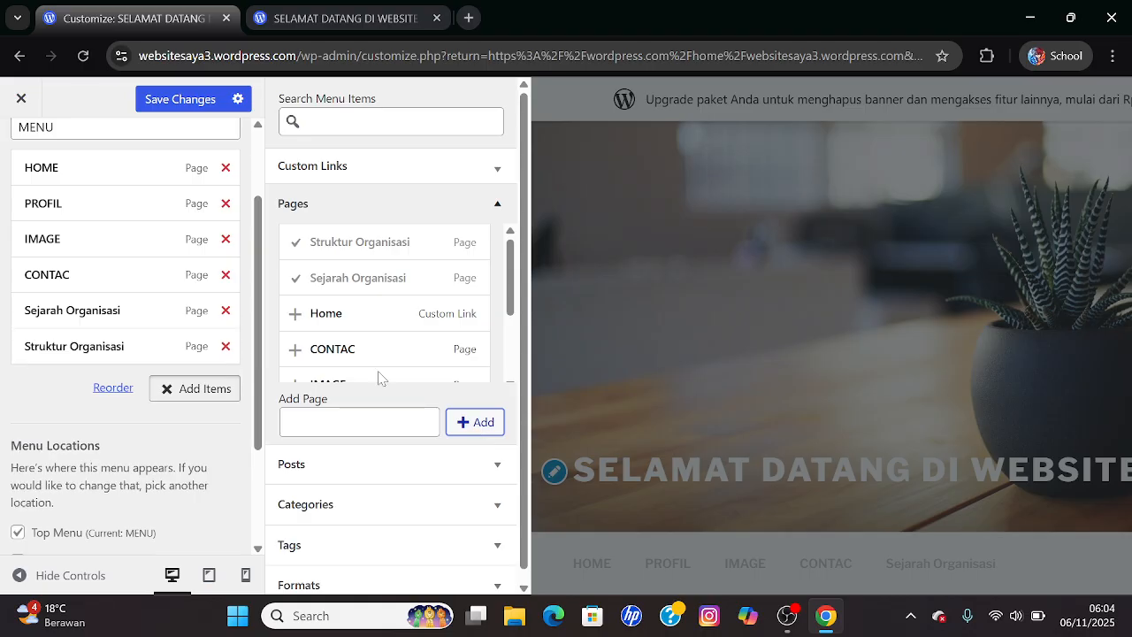
- Nest Sejarah Organisasi and Struktur Organisasi as sub items under PROFIL in the menu
scroll(255, 269, up, 1)
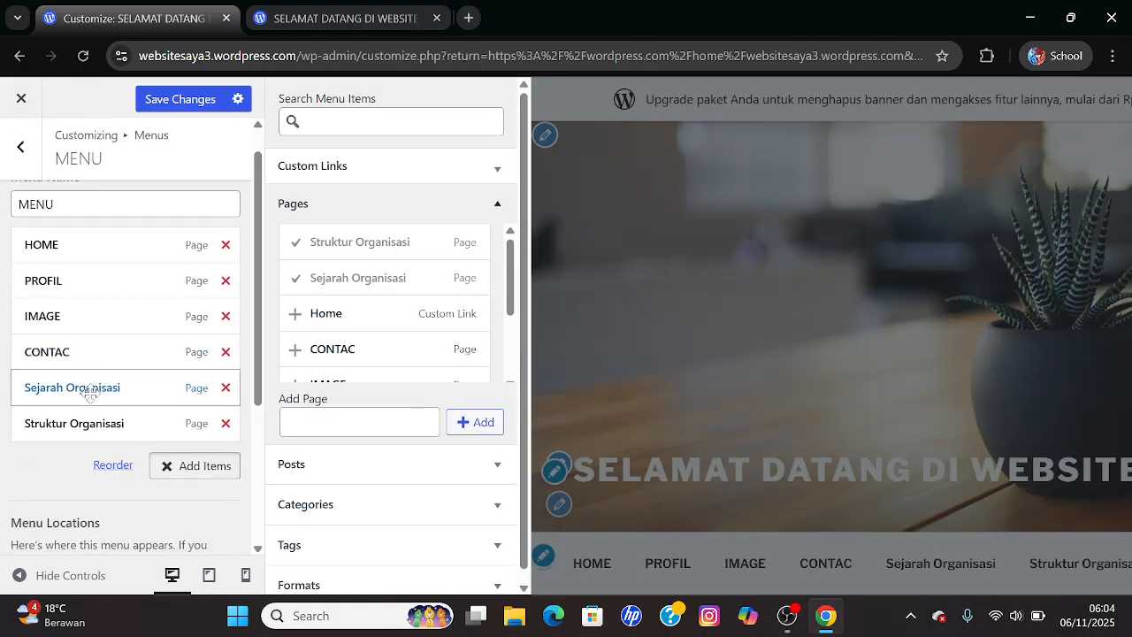
drag(90, 393, 108, 323)
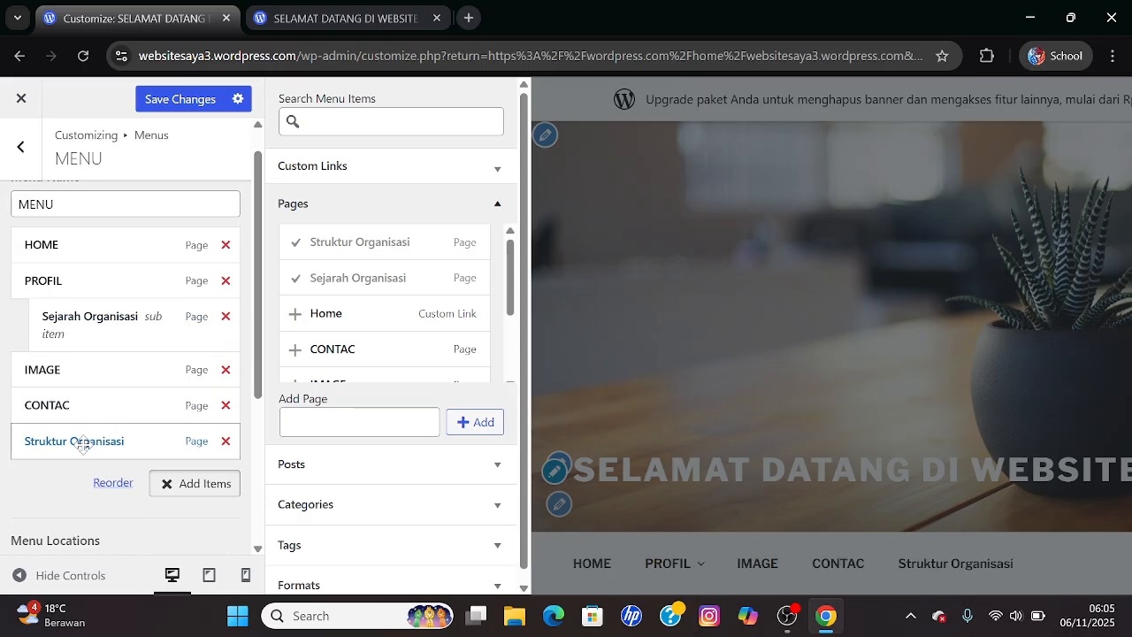
drag(89, 439, 103, 380)
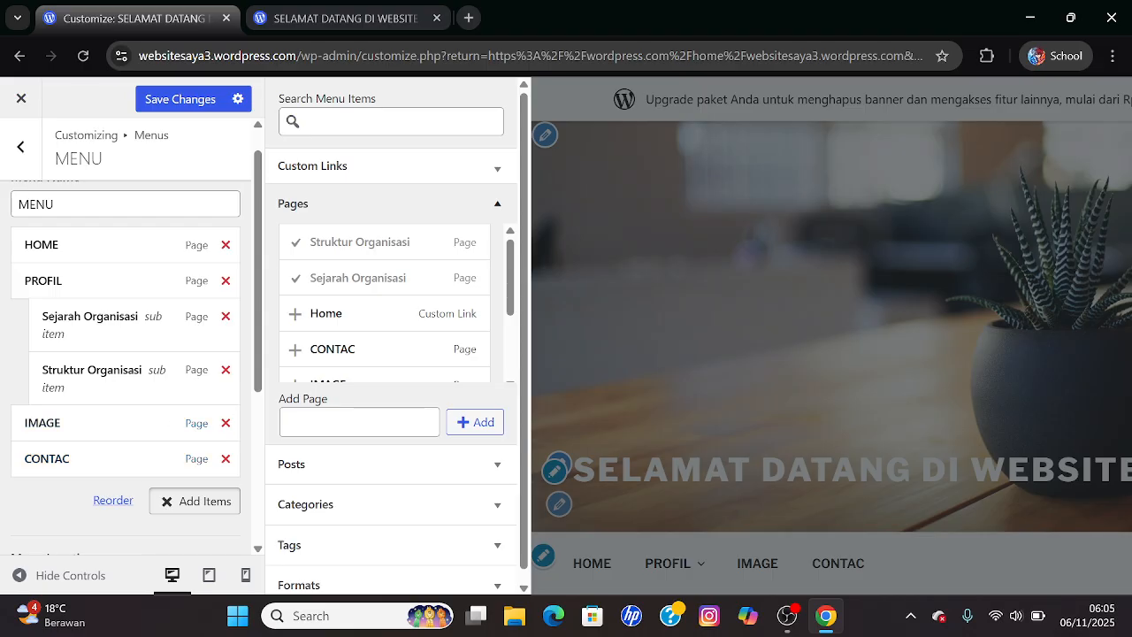
- Add new pages Foto Kegiatan and Video to the menu
click(285, 422)
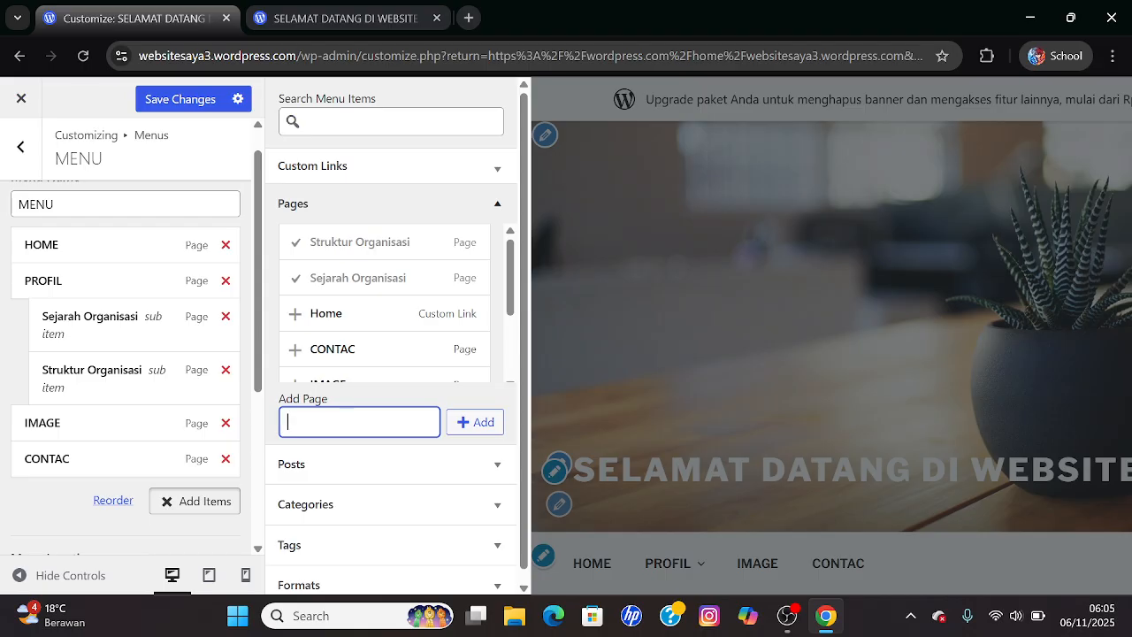
text(For)
key(BackSpace)
text(to Kegiatan)
click(467, 423)
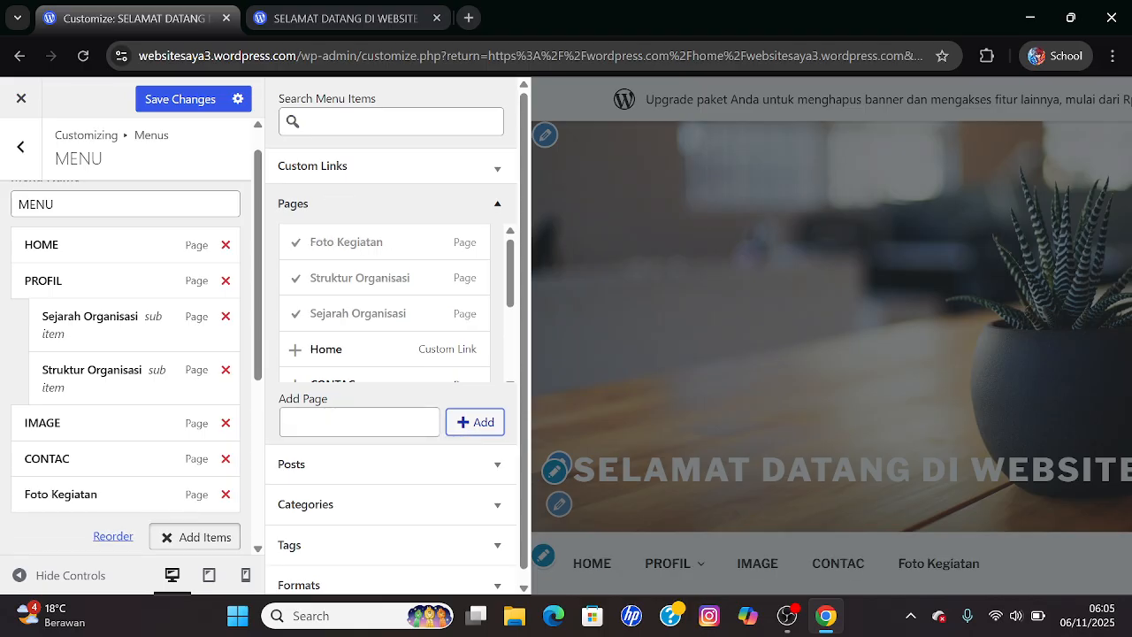
text(Video)
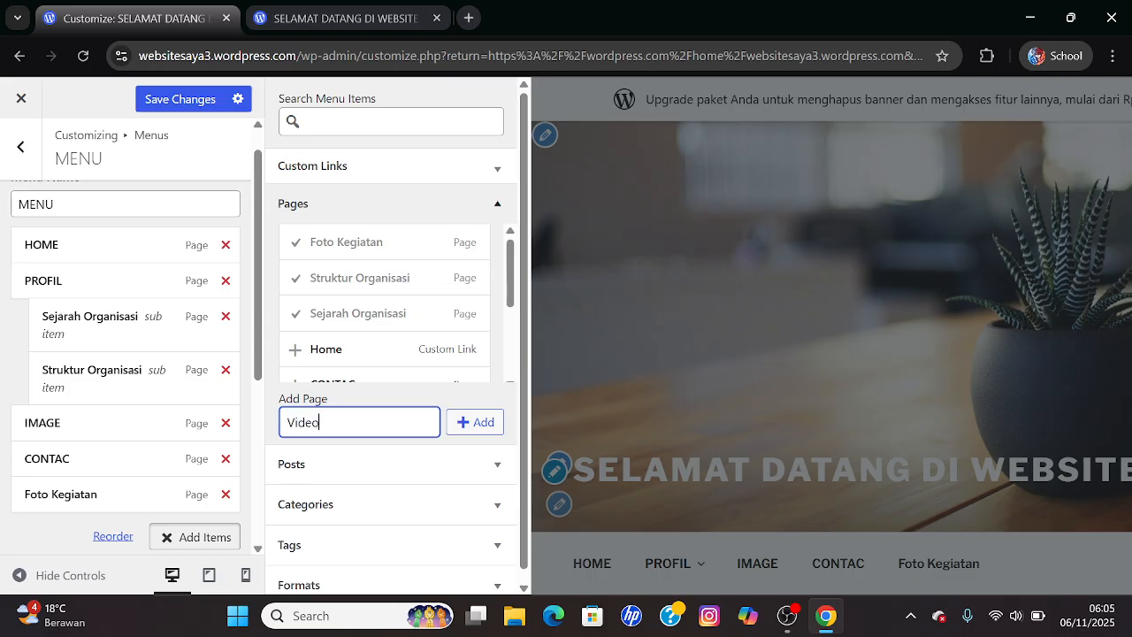
click(474, 422)
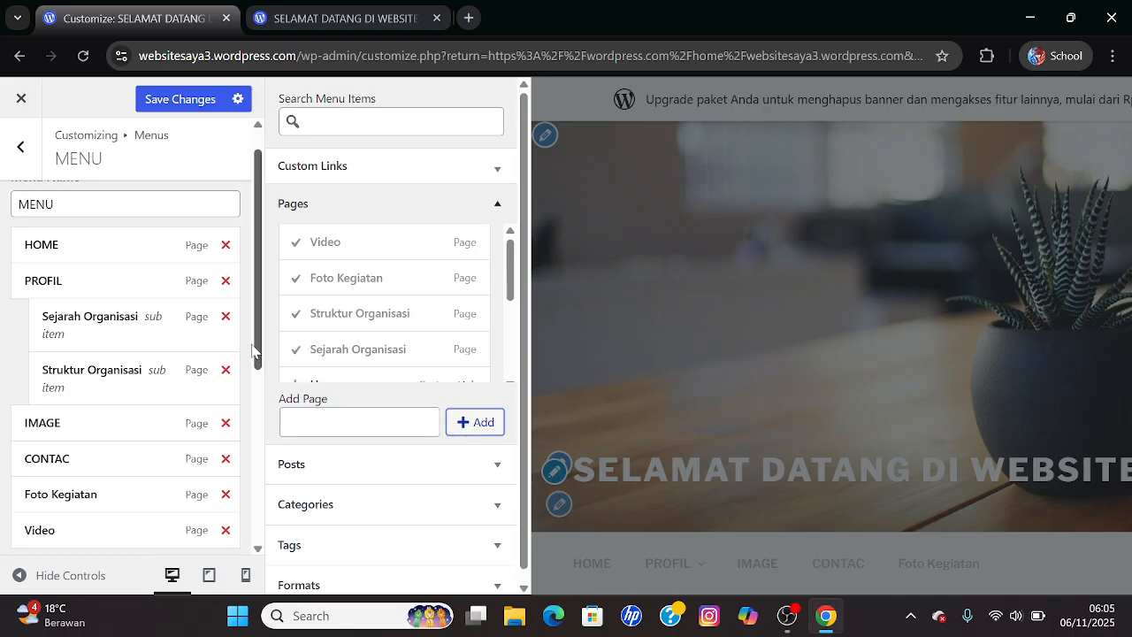
- Nest Foto Kegiatan and Video as sub items under IMAGE and save the menu changes
drag(257, 354, 254, 405)
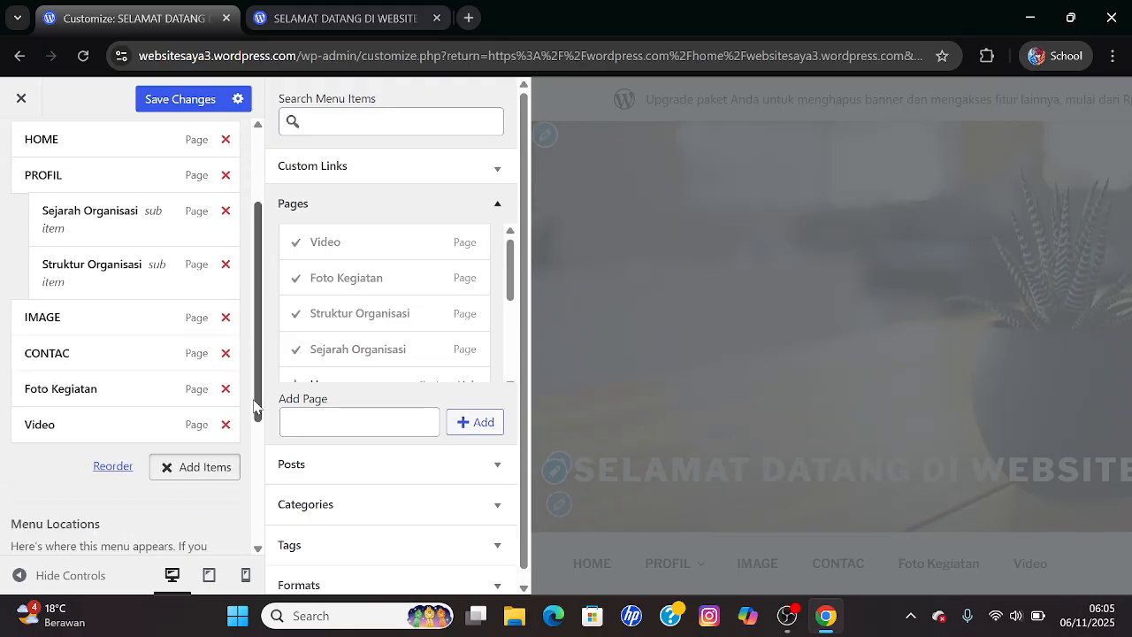
drag(98, 395, 119, 357)
drag(61, 424, 89, 393)
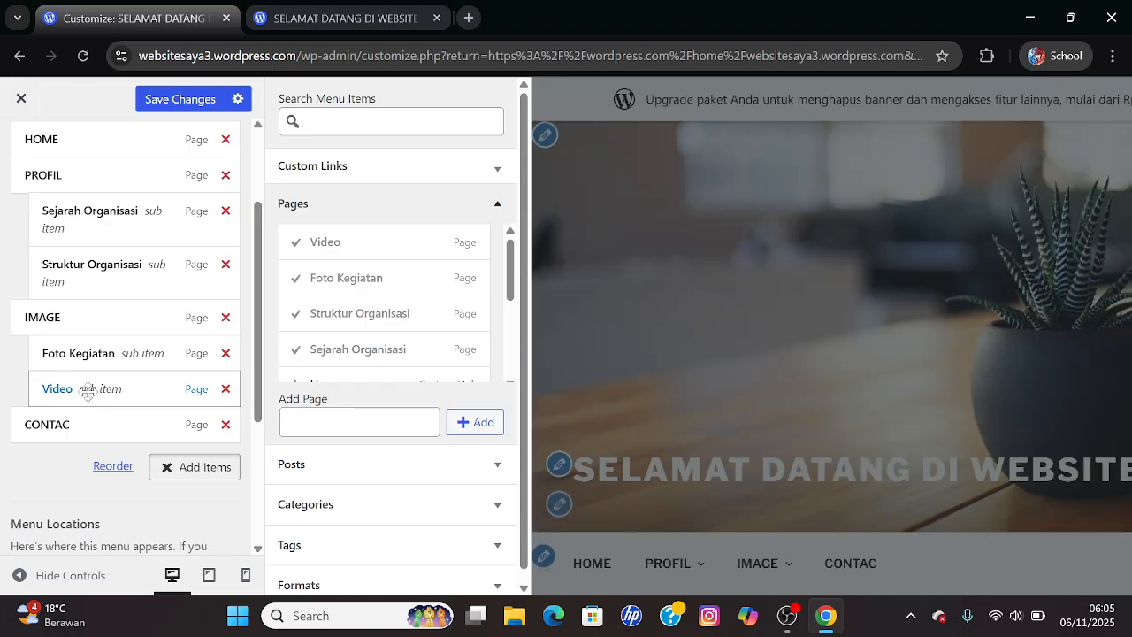
click(170, 101)
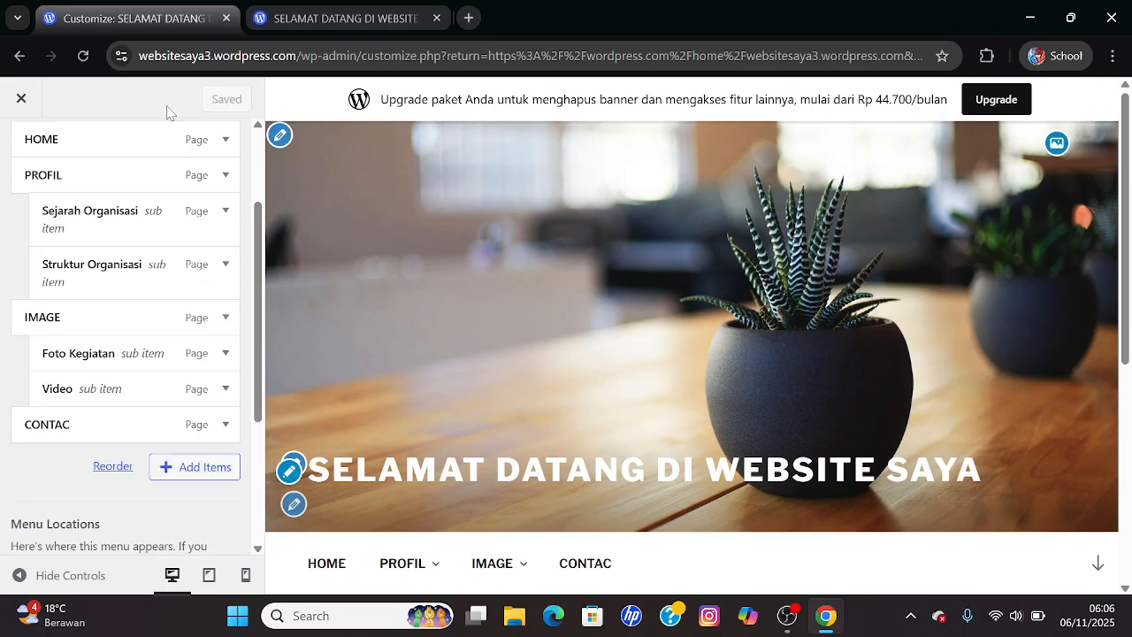
- Reload the site front page and check the PROFIL and IMAGE submenus, visiting the Sejarah Organisasi and Foto Kegiatan pages
click(277, 21)
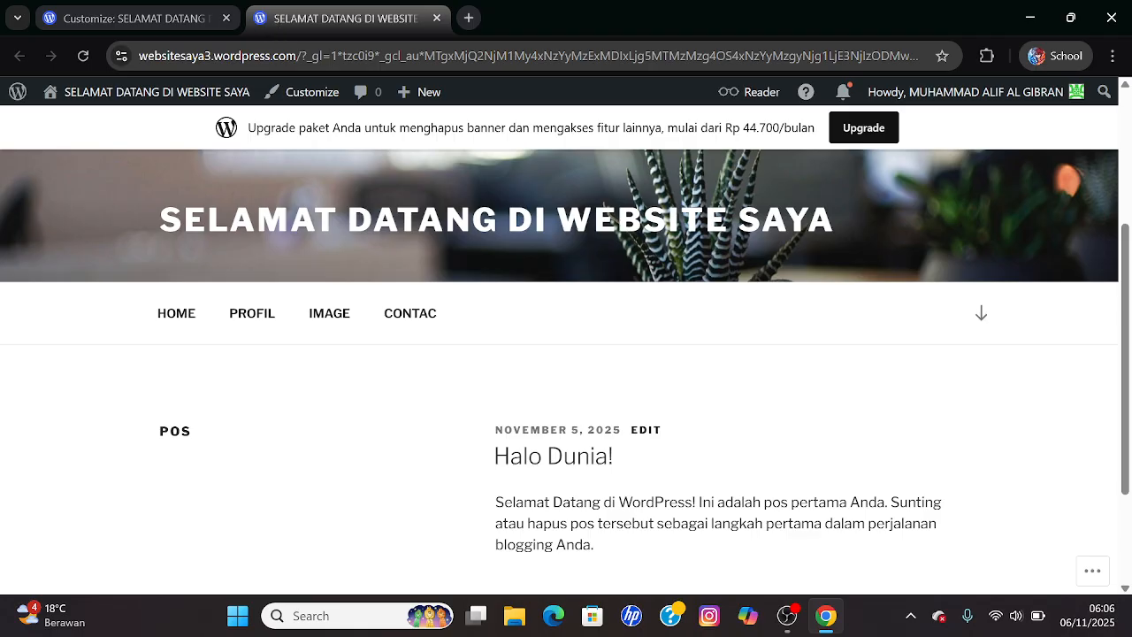
click(82, 58)
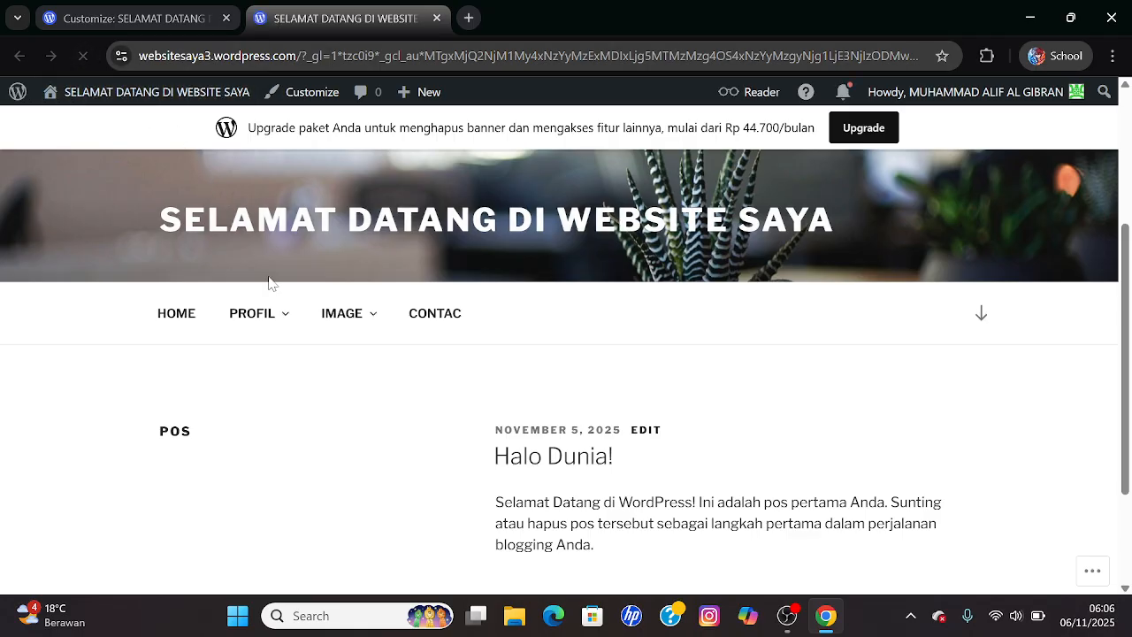
mouse_move(283, 326)
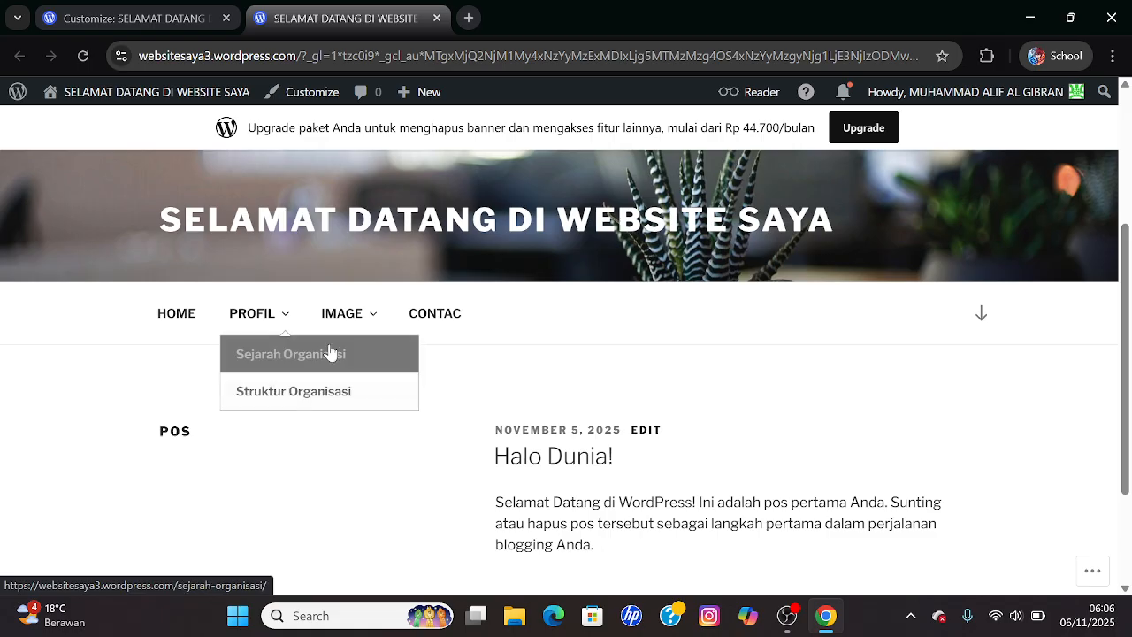
mouse_move(356, 324)
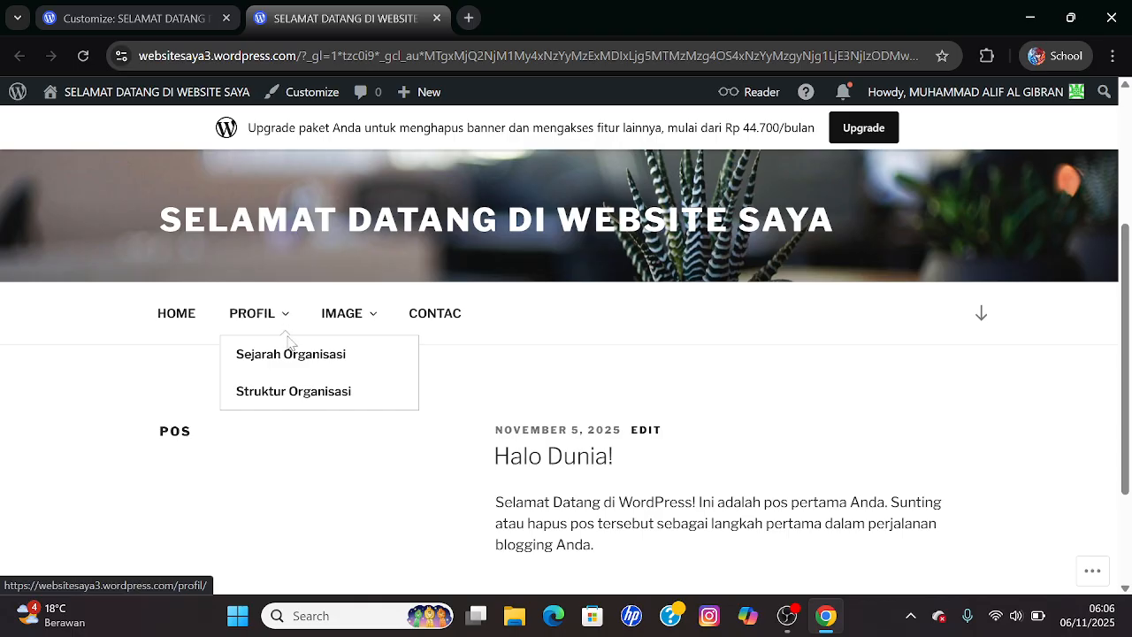
click(277, 357)
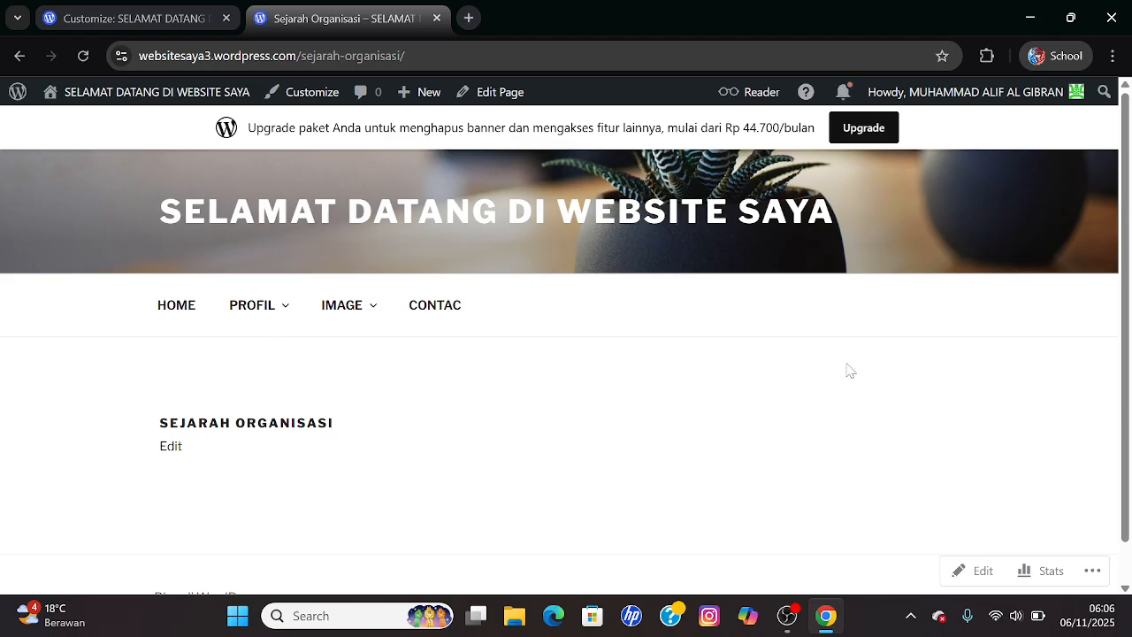
drag(1128, 256, 1128, 299)
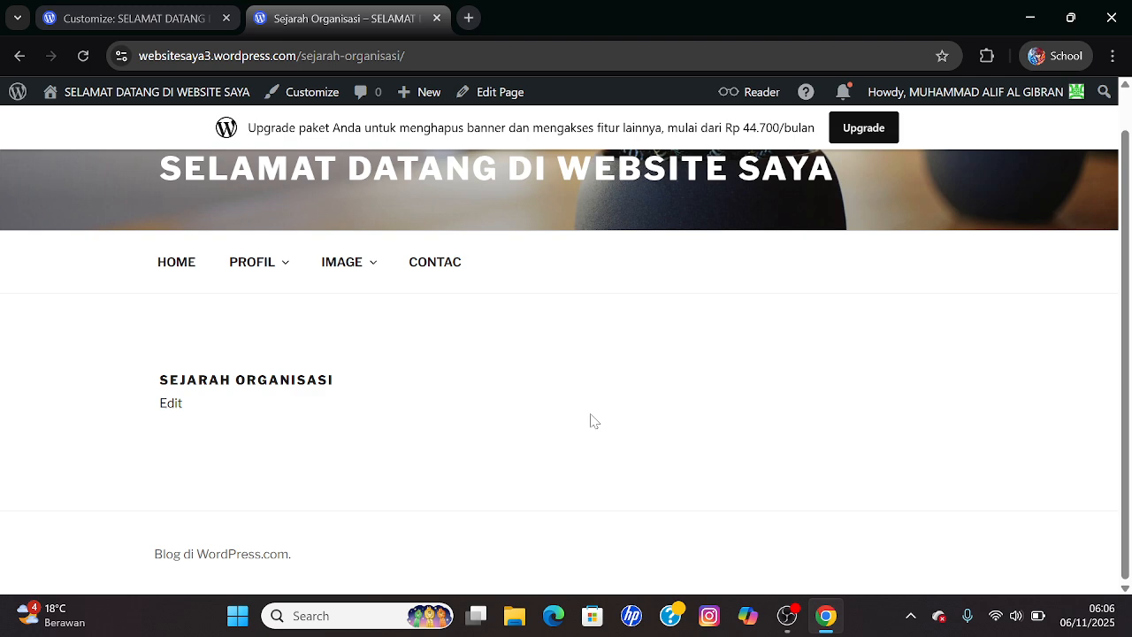
mouse_move(358, 276)
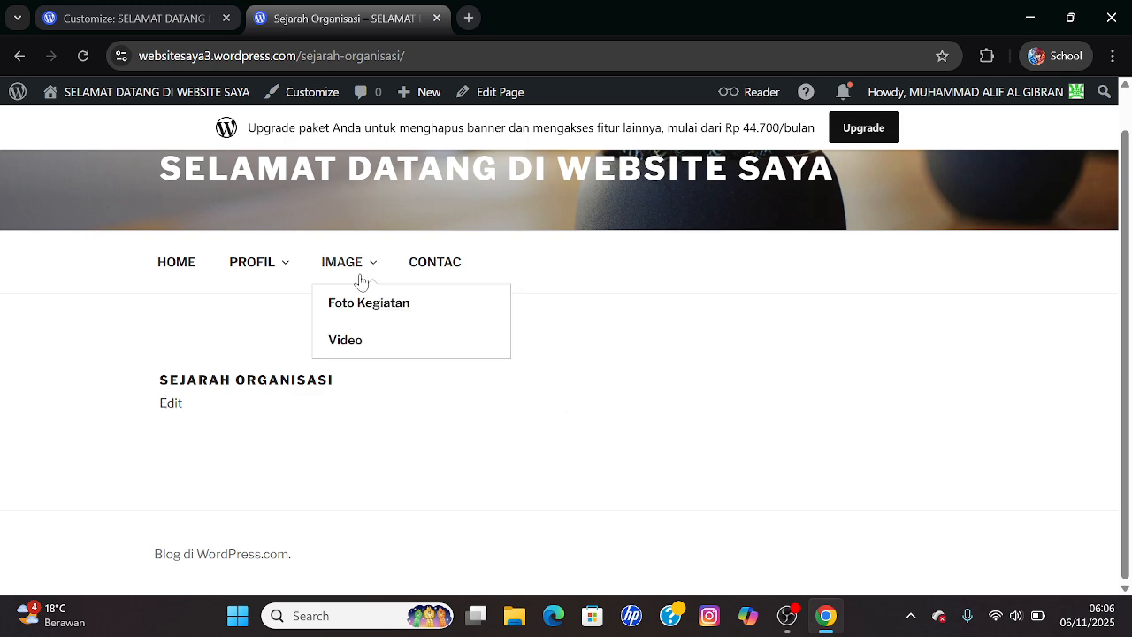
click(360, 302)
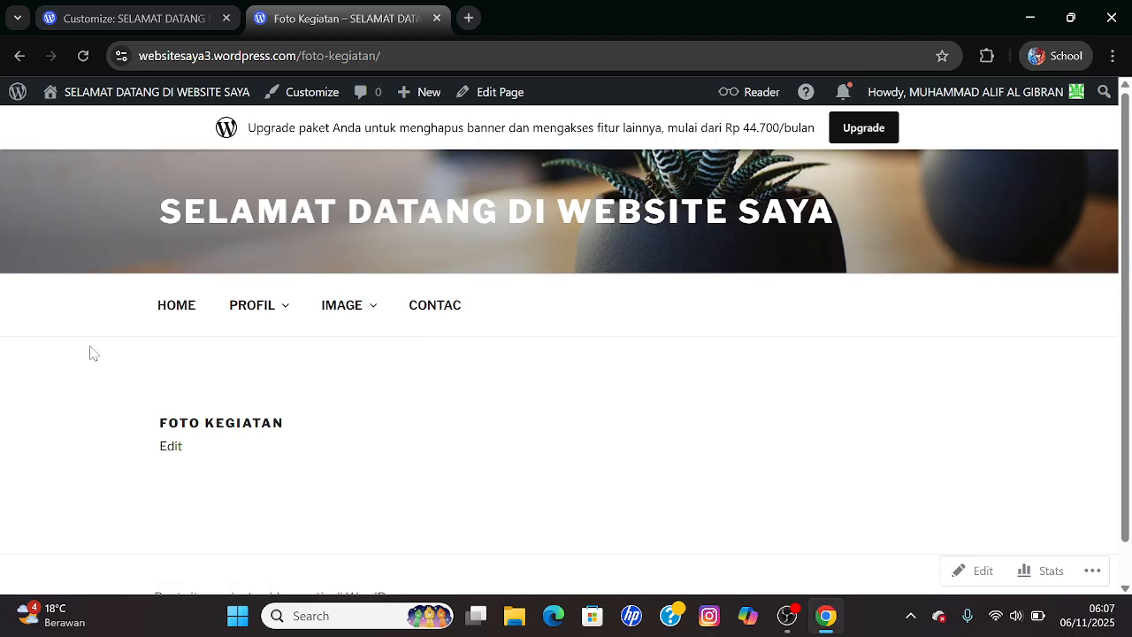
mouse_move(235, 320)
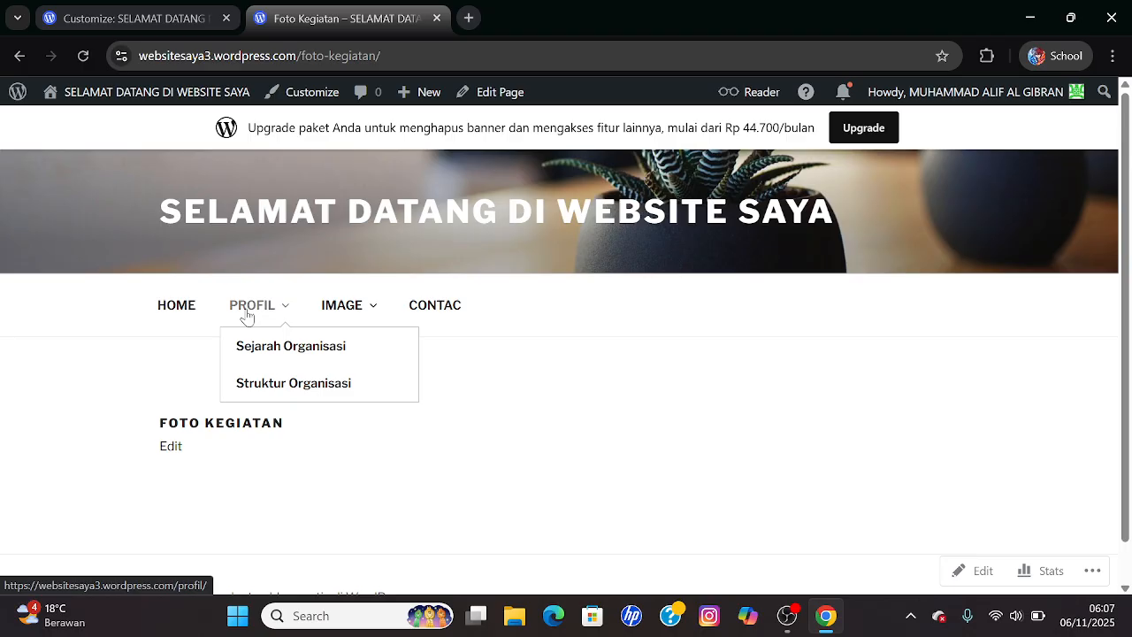
- Close the customizer and start a new post from the site's Posts section
click(110, 26)
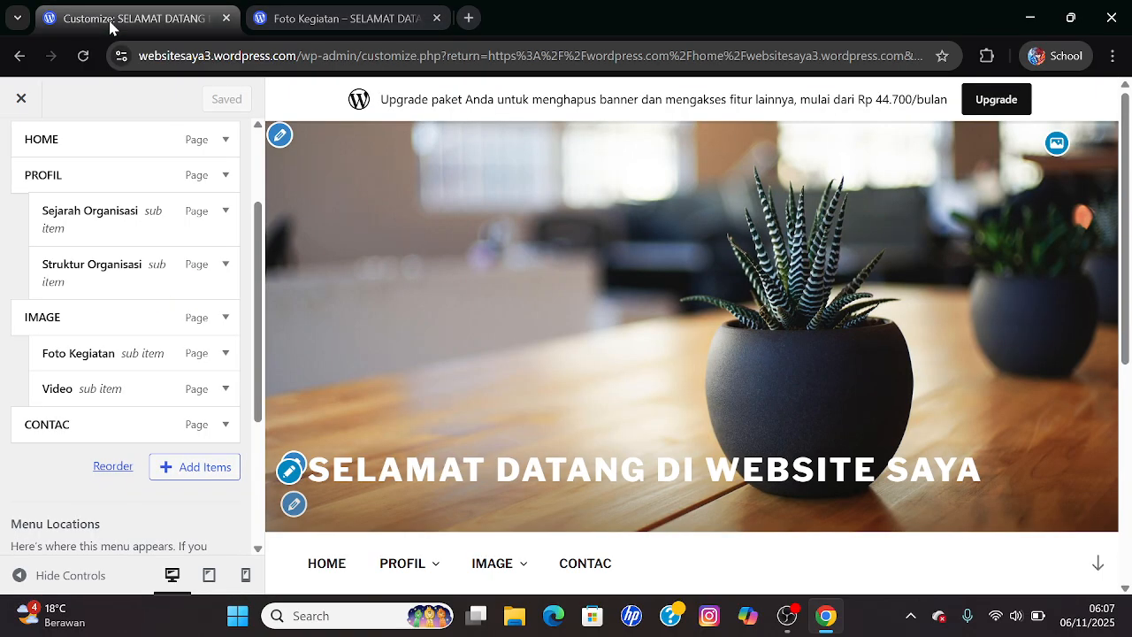
click(22, 100)
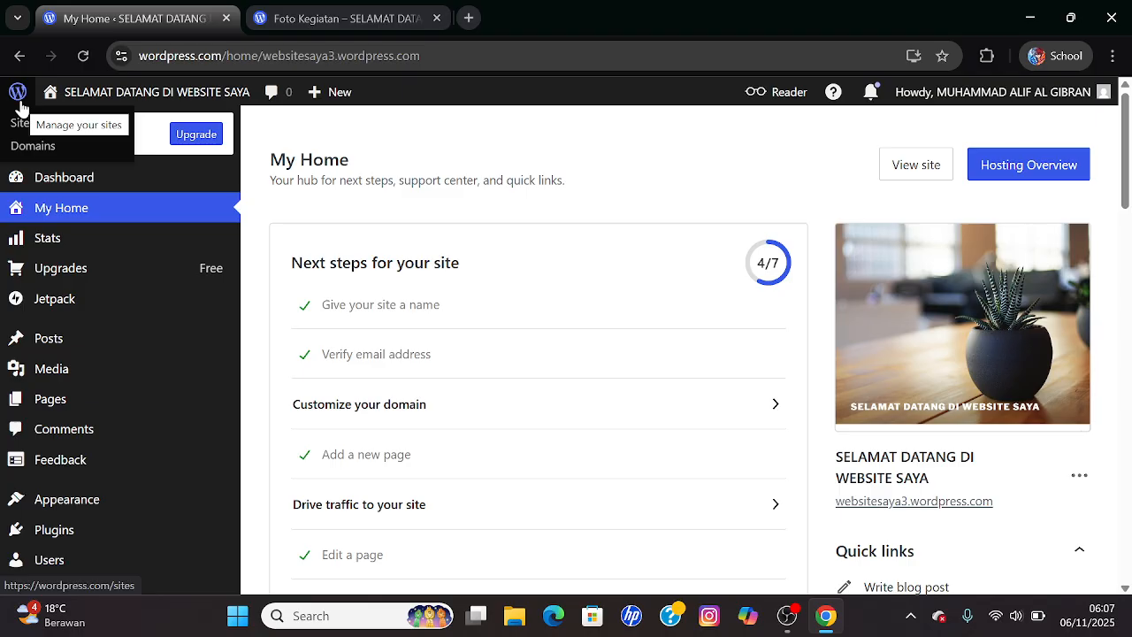
mouse_move(60, 348)
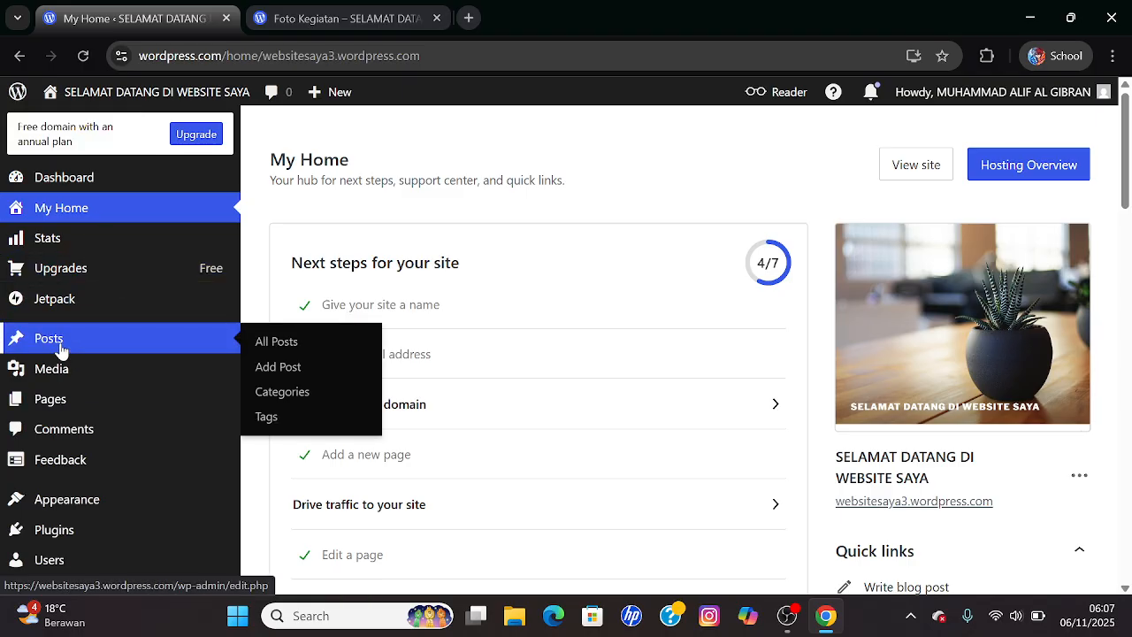
click(61, 347)
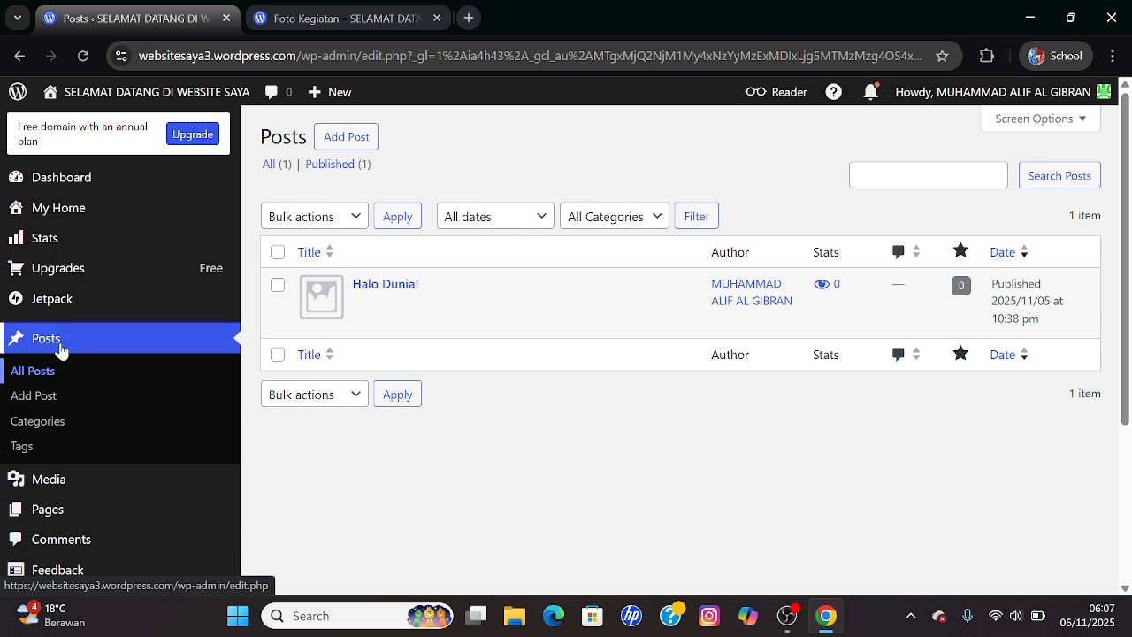
click(34, 402)
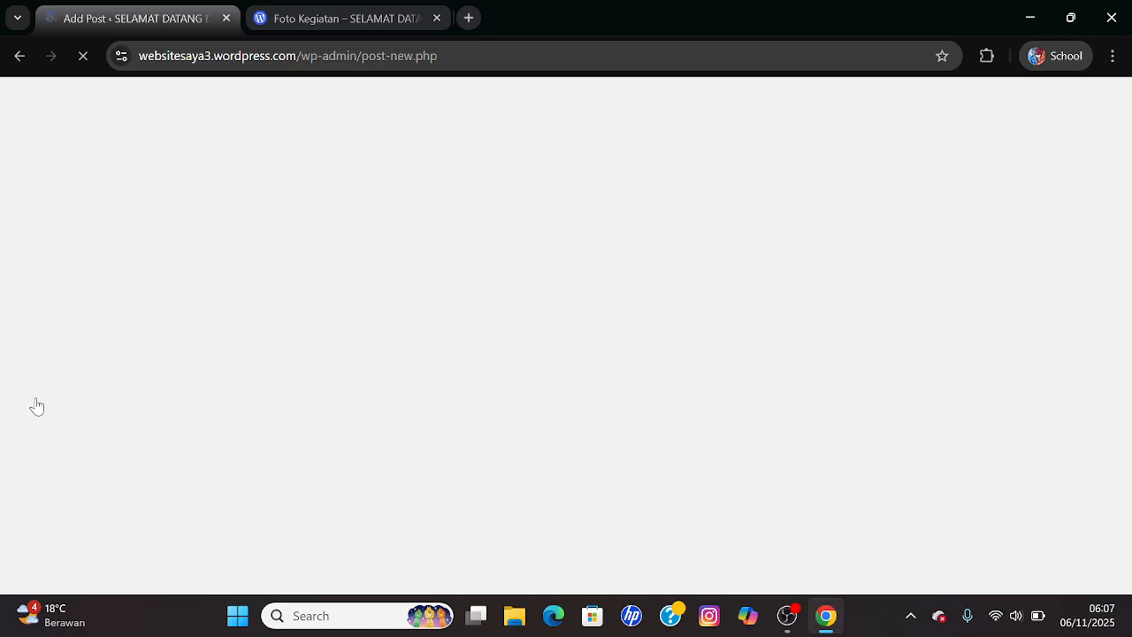
click(785, 615)
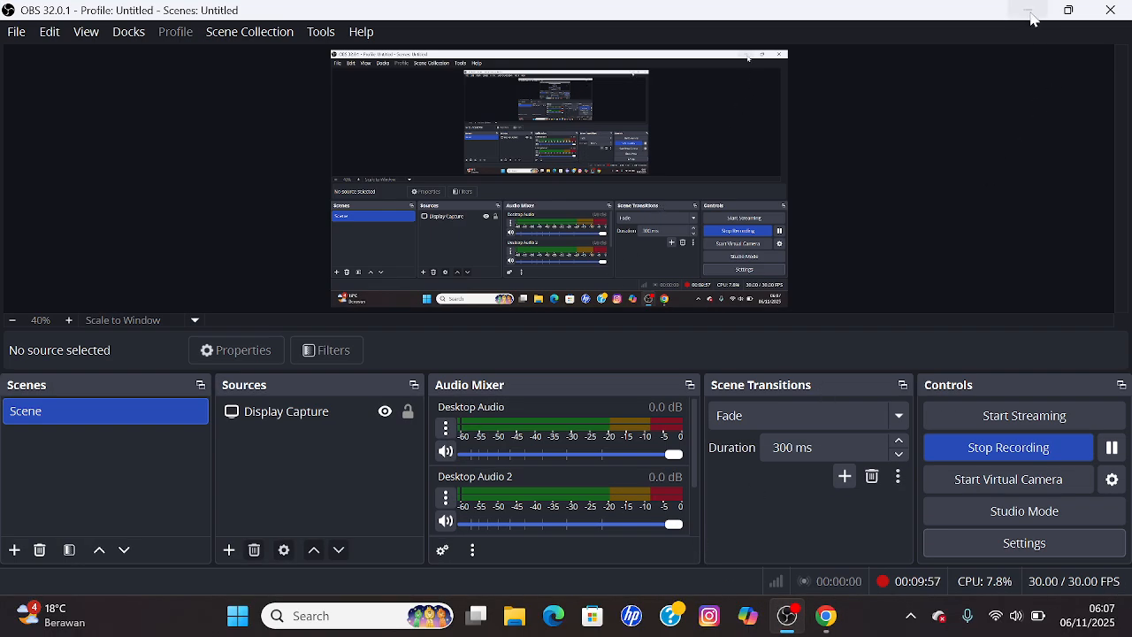
- Dismiss the editor's welcome guide and leave the blank new post for the posts list
click(1031, 14)
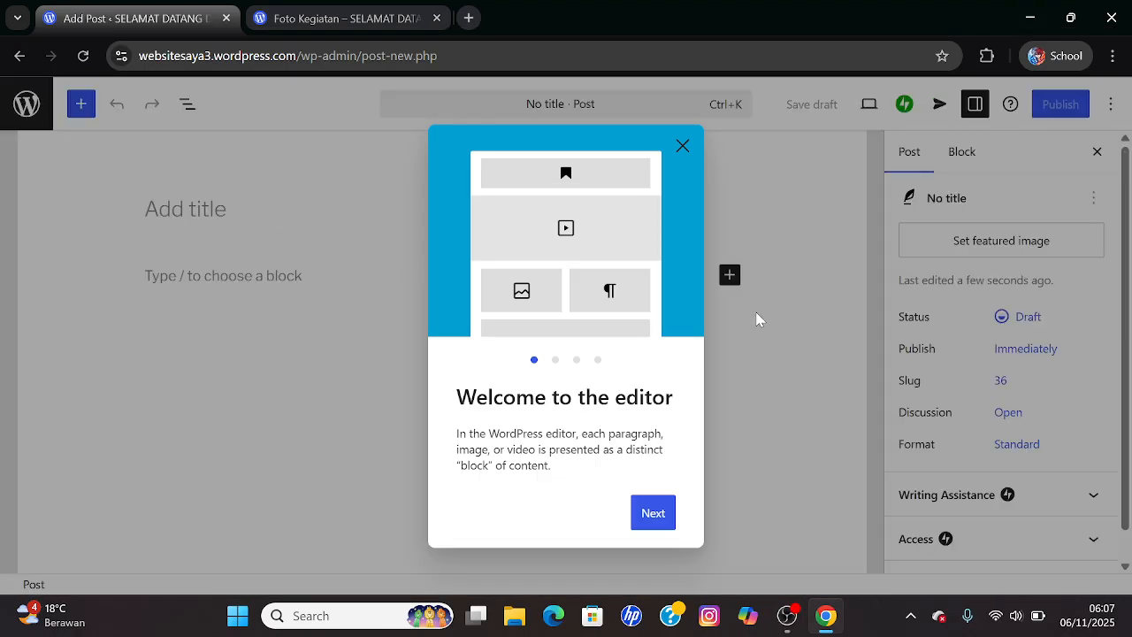
click(683, 147)
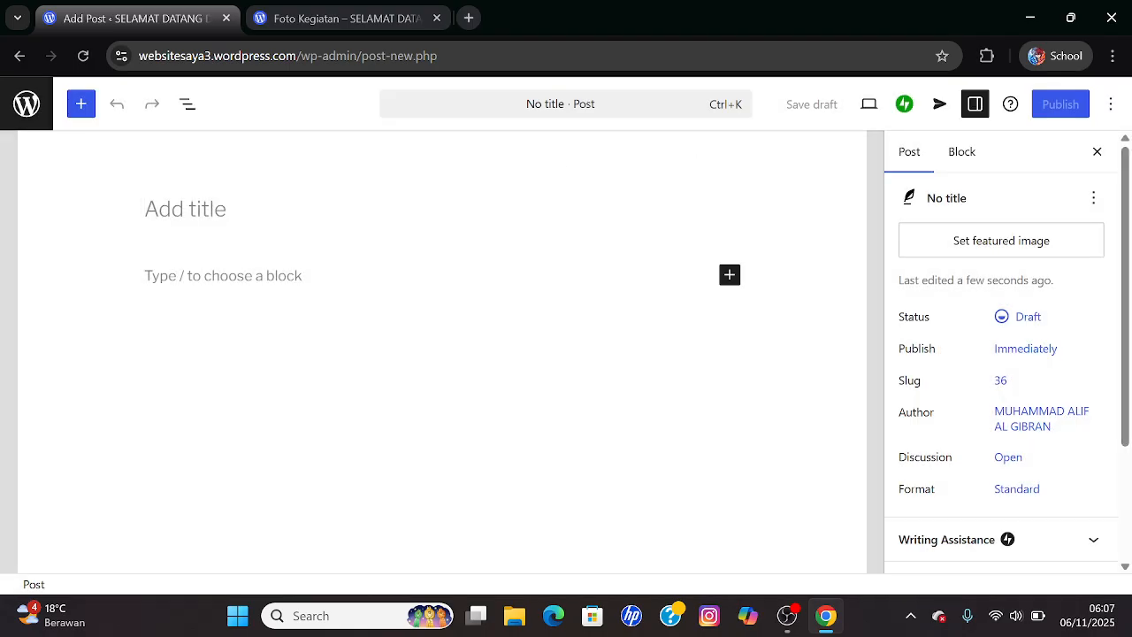
click(27, 118)
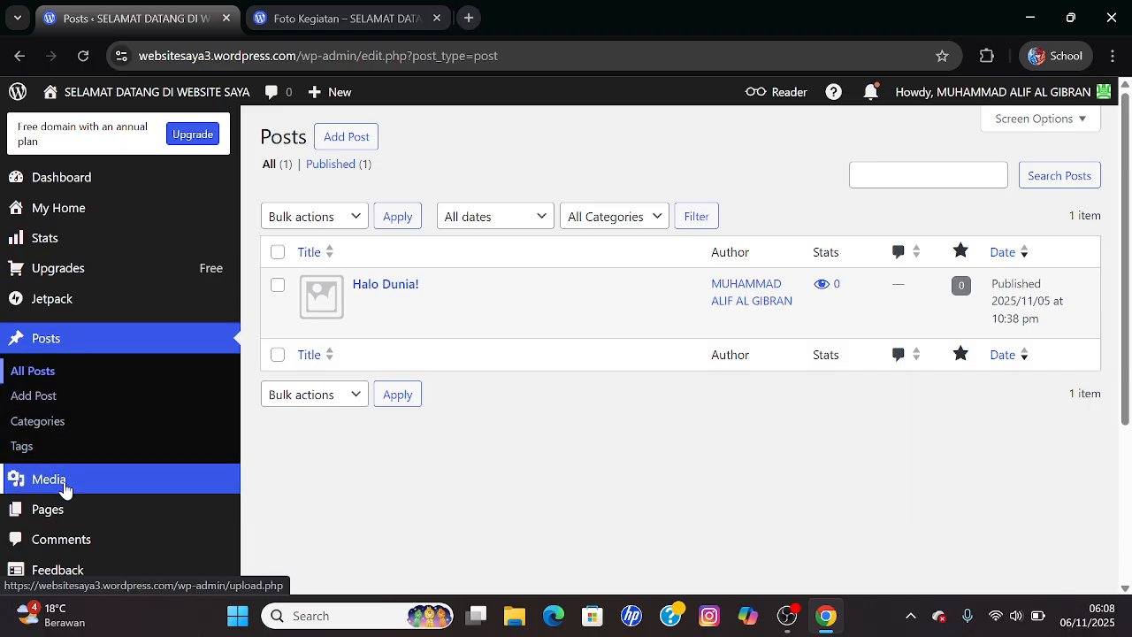
- Look through the Media Library, the posts list, the new post editor and the post categories
click(25, 485)
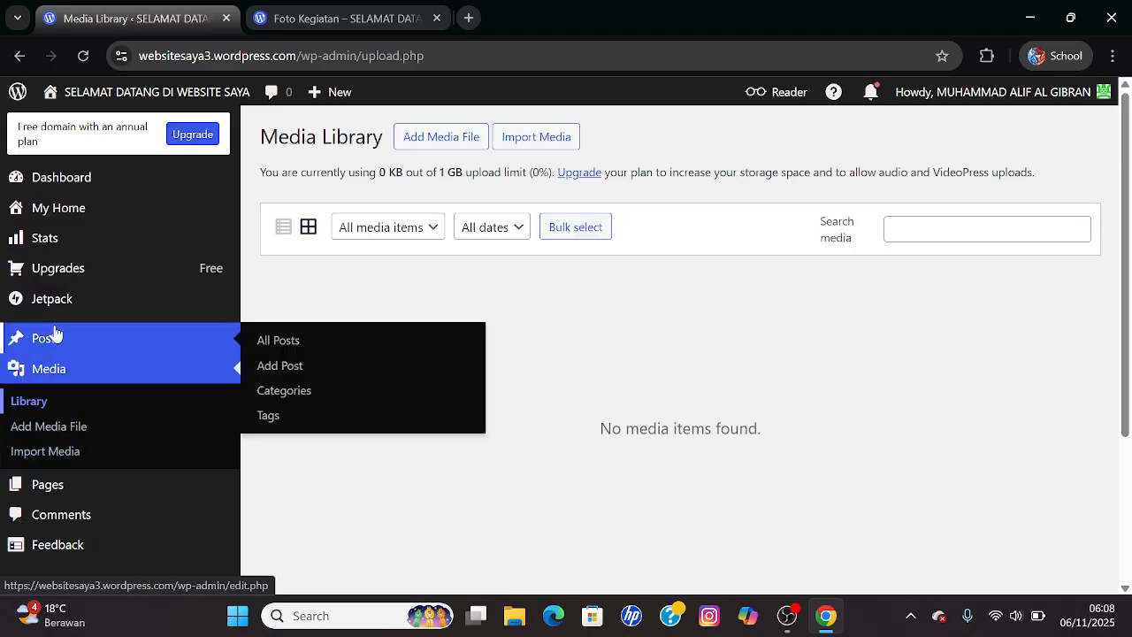
click(46, 338)
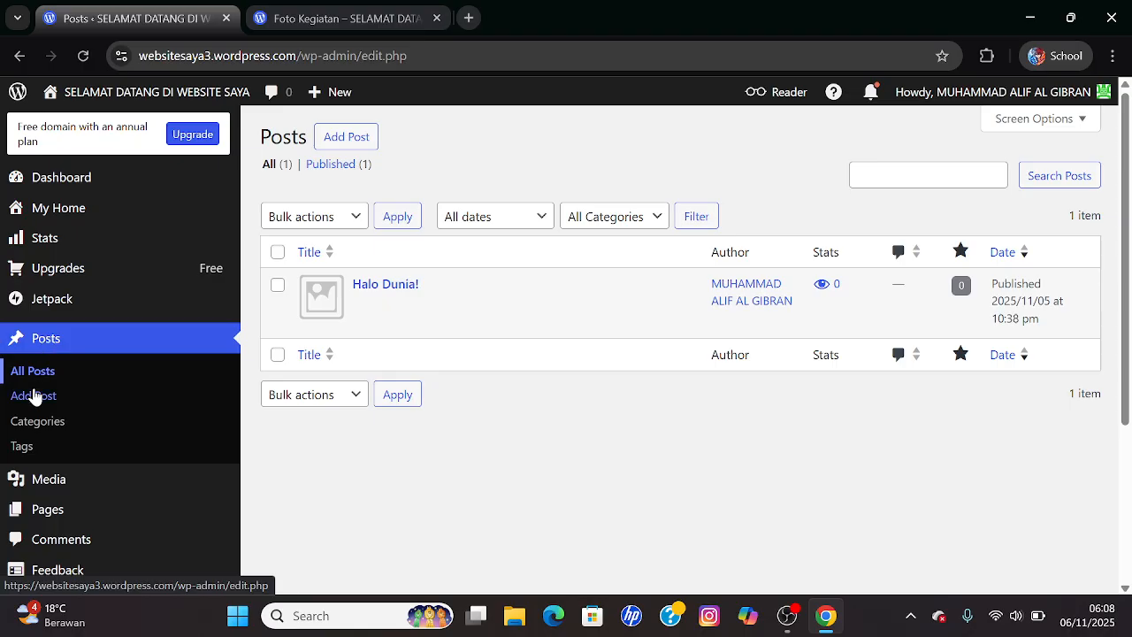
click(34, 399)
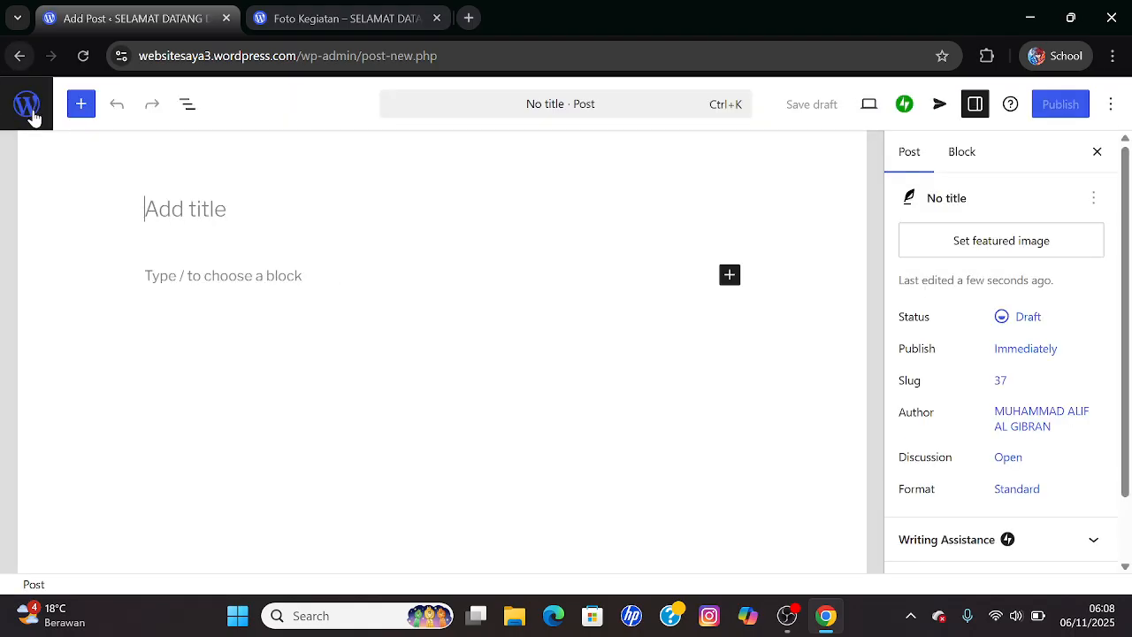
click(29, 110)
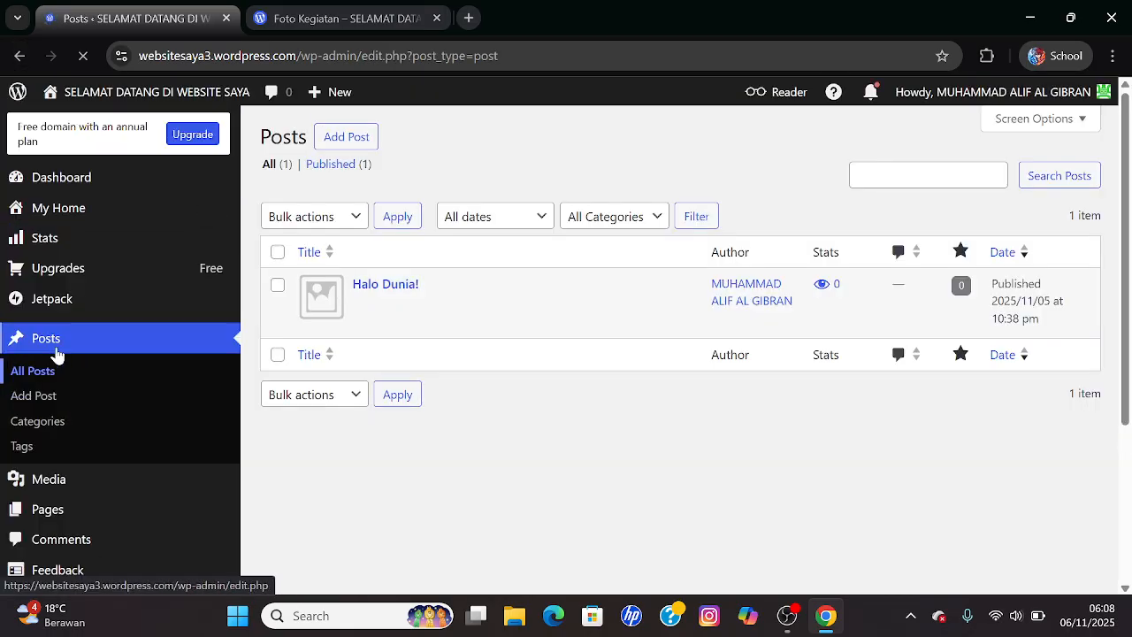
click(39, 422)
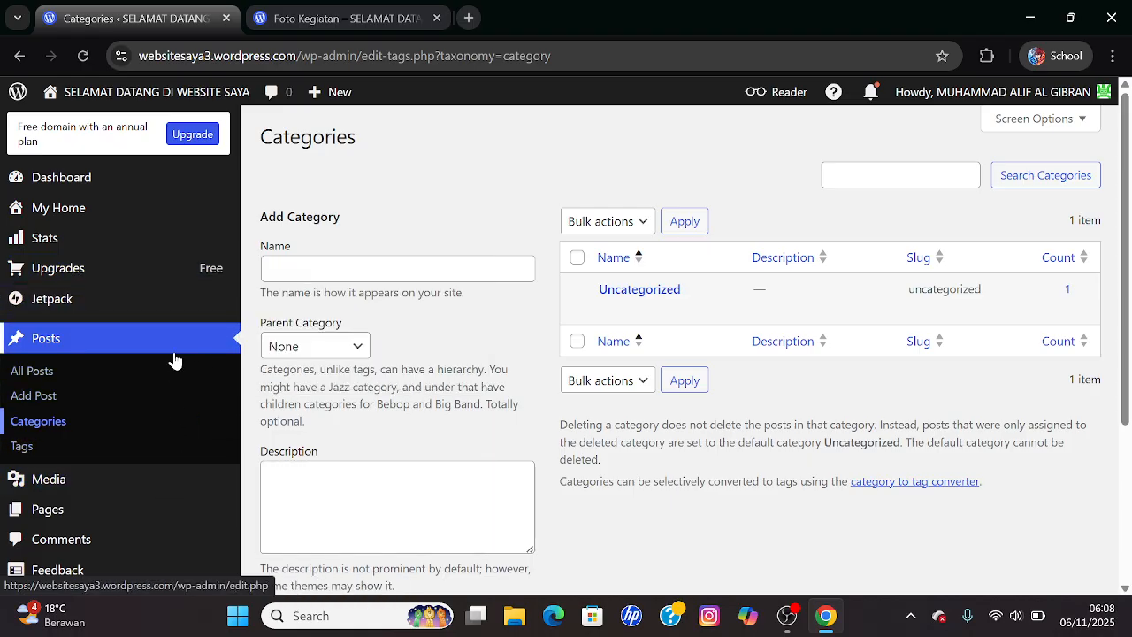
- Bring up the list of all pages and look through the site's existing pages
mouse_move(53, 515)
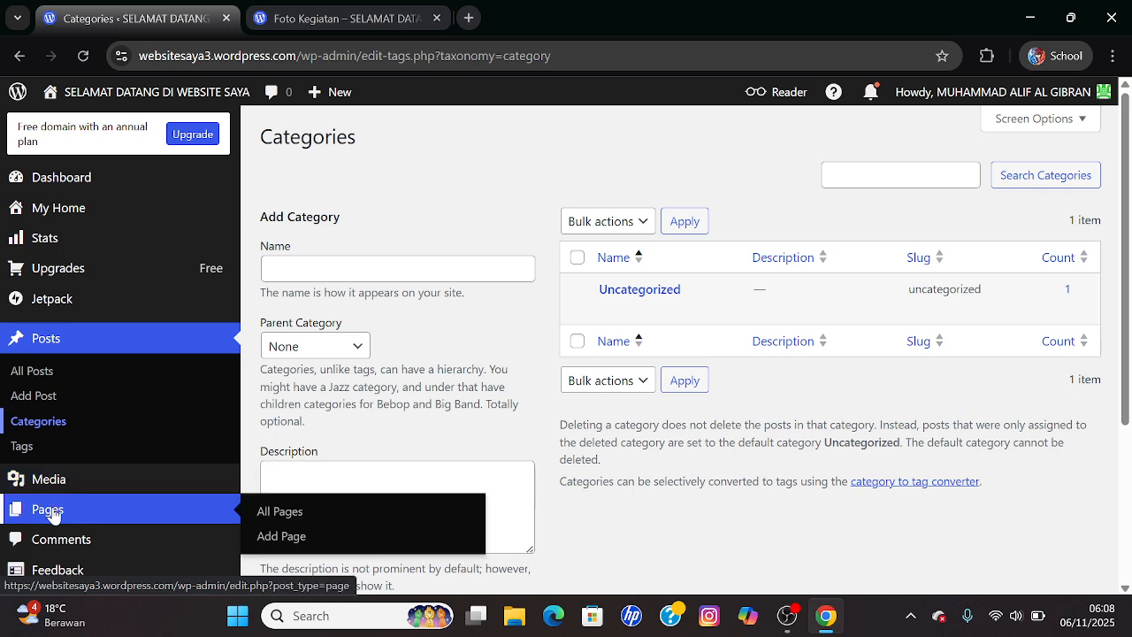
click(262, 514)
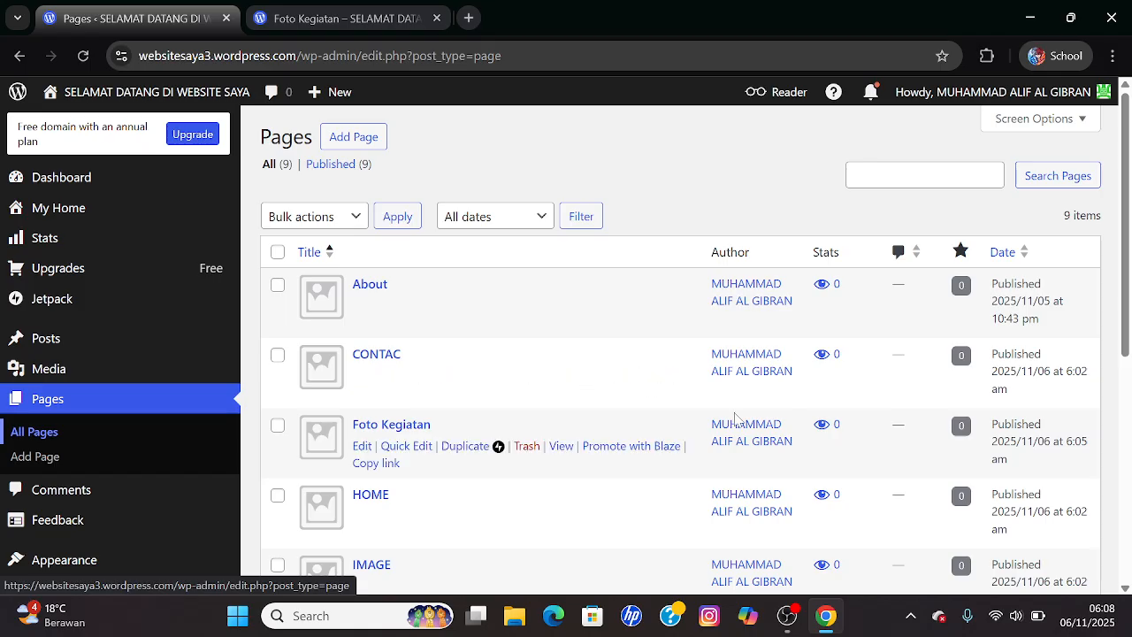
drag(1127, 285, 1128, 338)
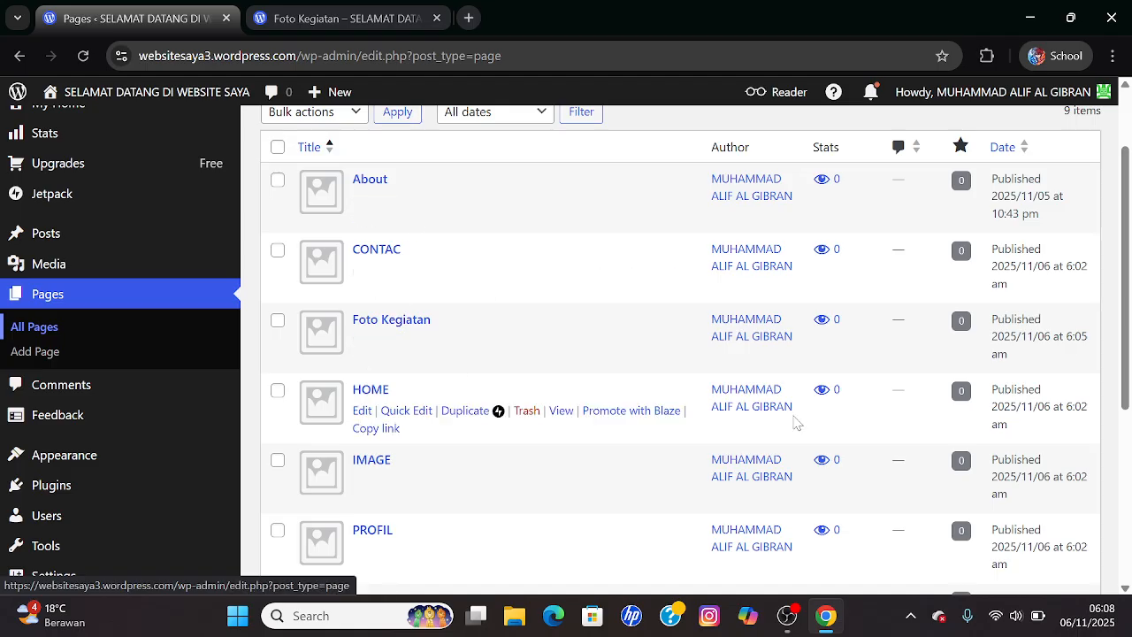
drag(1128, 287, 1128, 263)
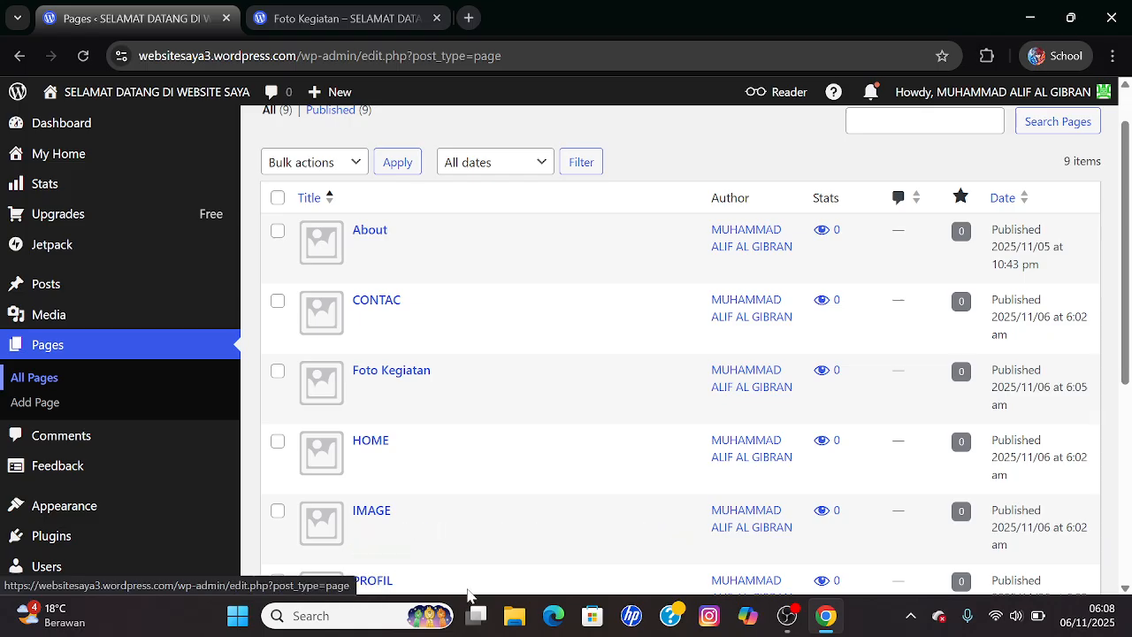
scroll(1129, 331, down, 1)
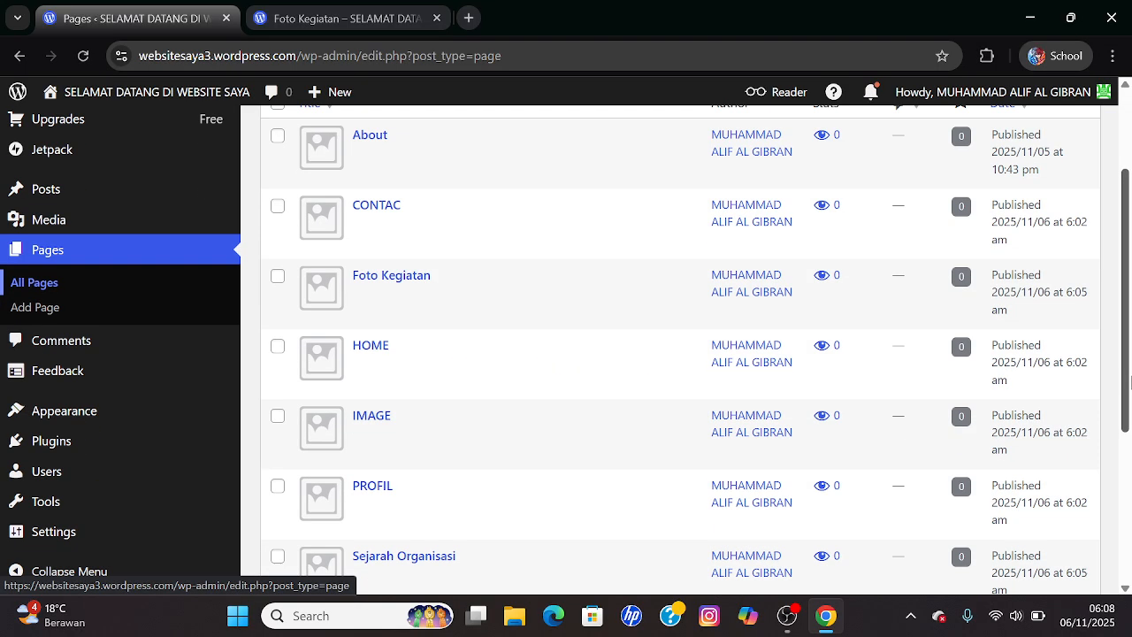
- Check the PROFIL submenu on the live site and return to the pages list
click(345, 19)
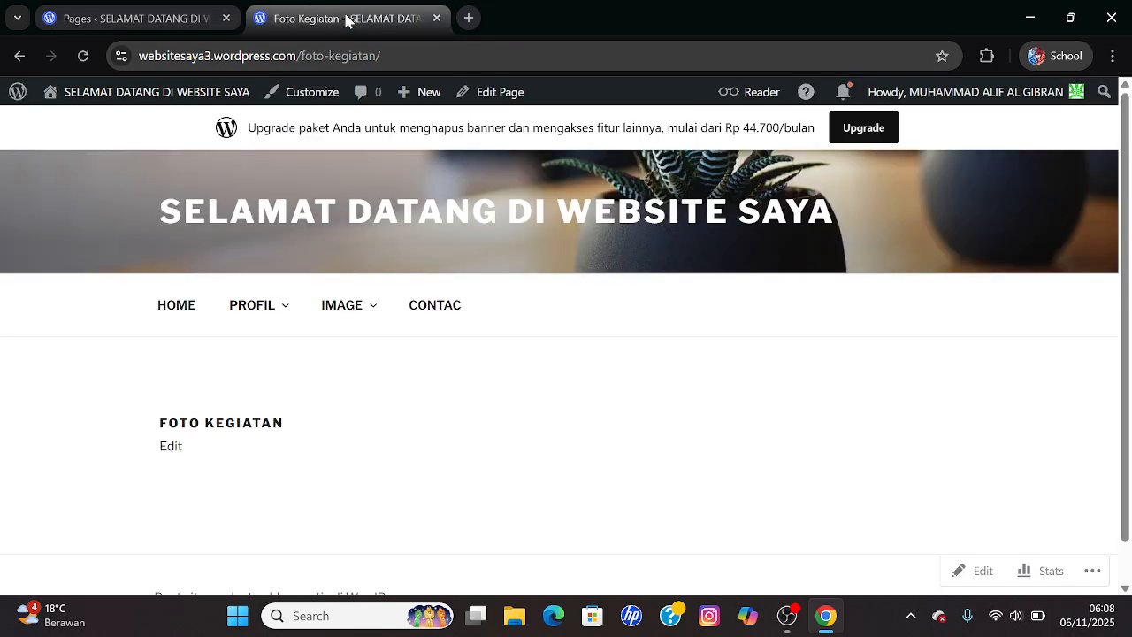
mouse_move(271, 297)
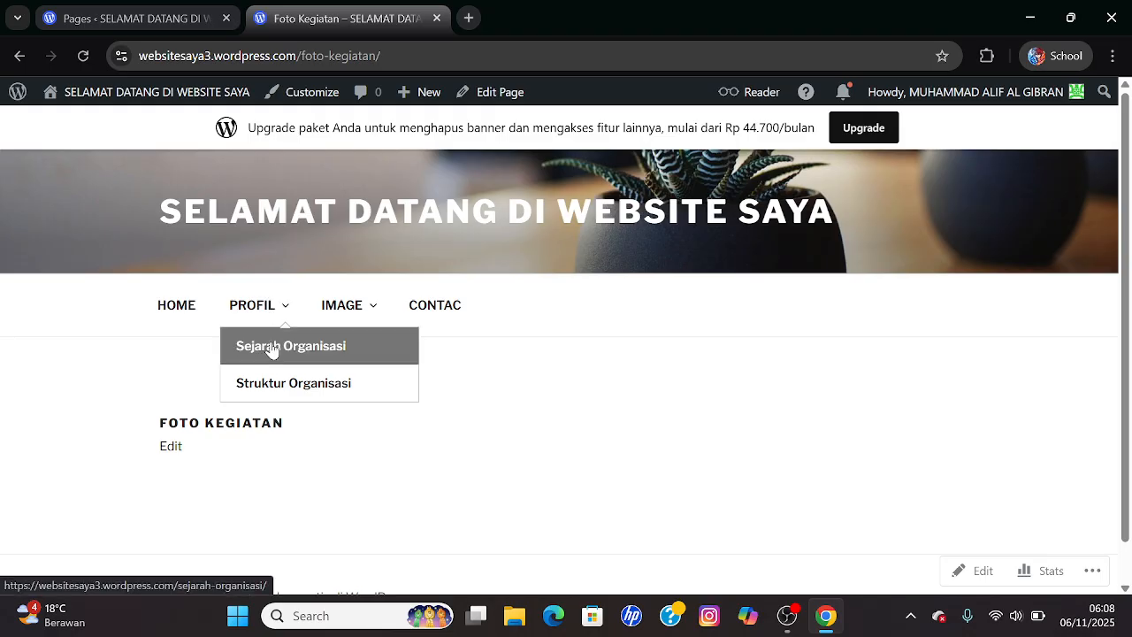
click(110, 24)
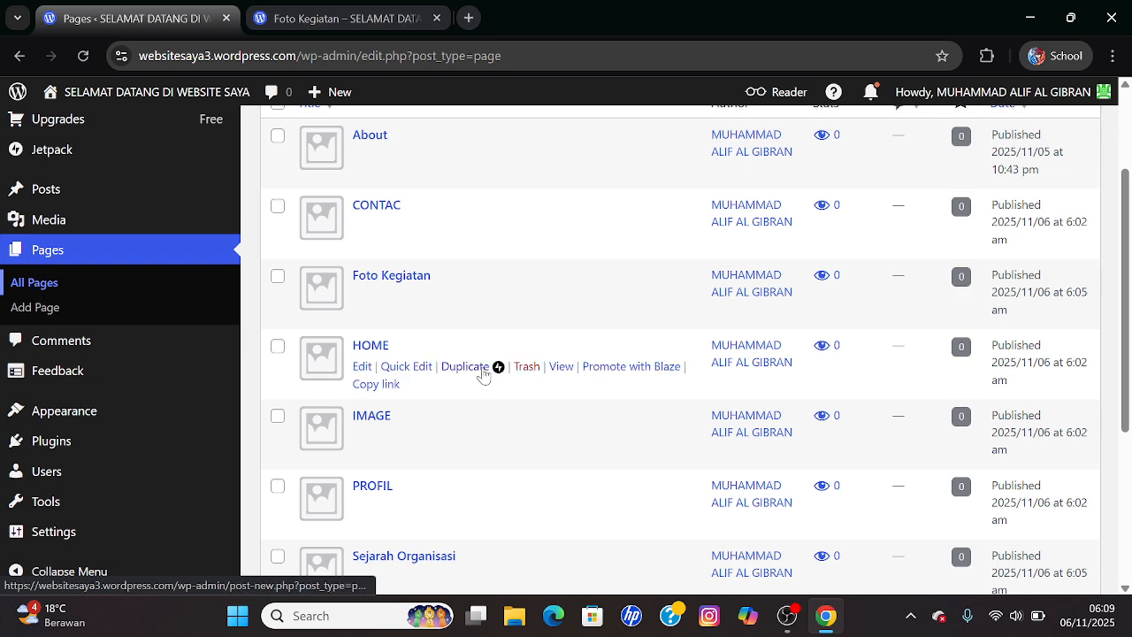
- Open the Sejarah Organisasi page for editing, add a paragraph block and set its font size to S
scroll(1126, 409, down, 4)
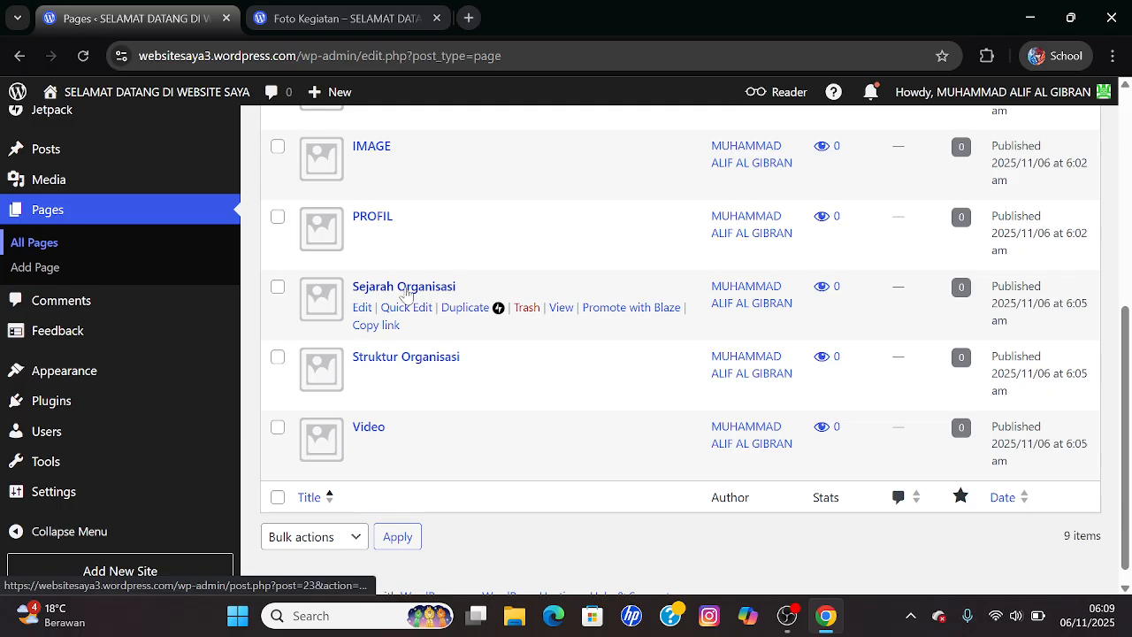
click(363, 308)
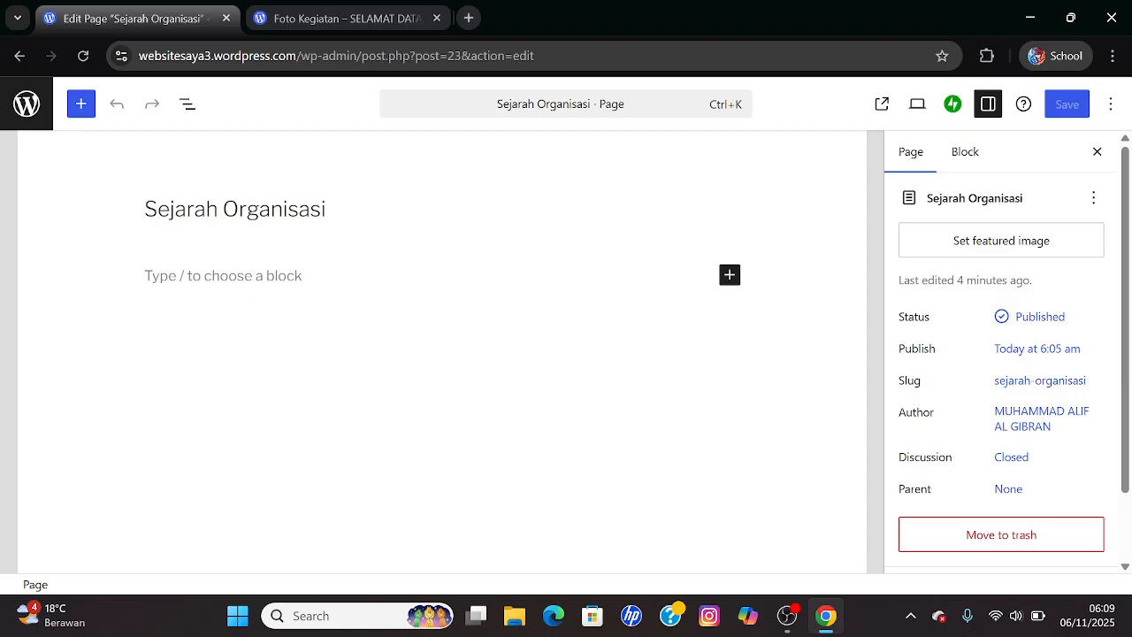
click(240, 276)
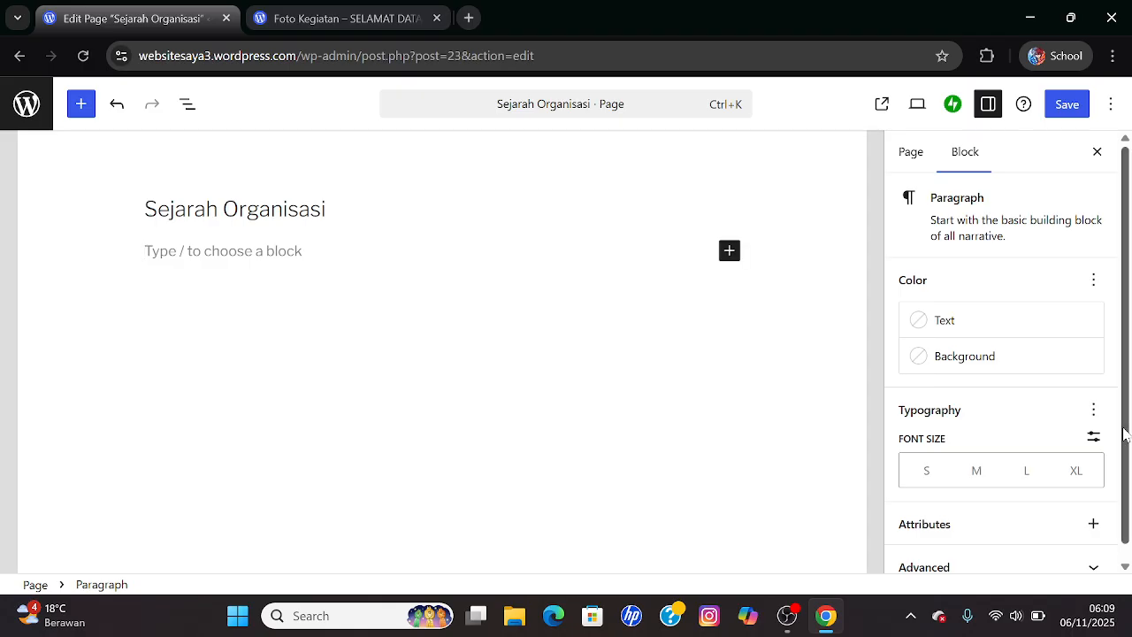
drag(1126, 435, 1127, 463)
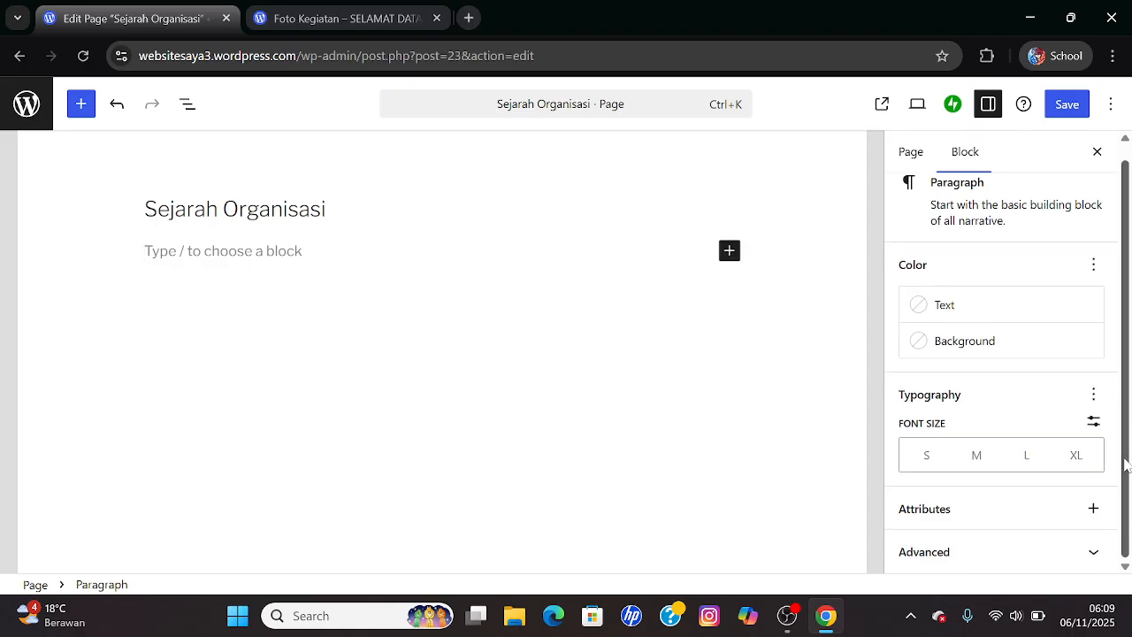
click(928, 466)
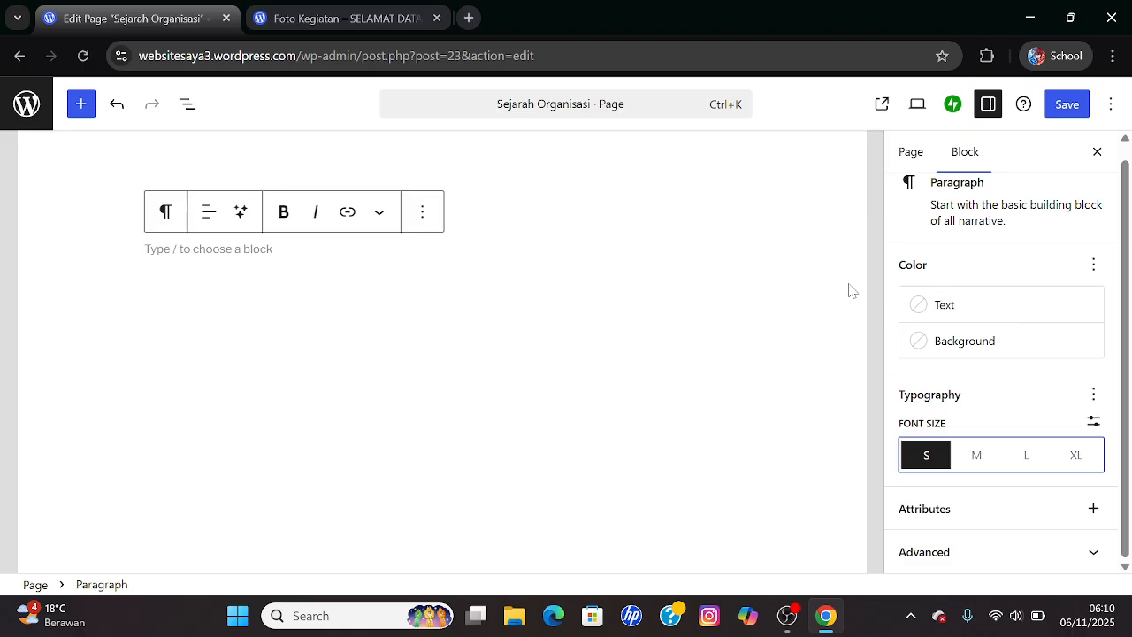
scroll(1112, 247, up, 1)
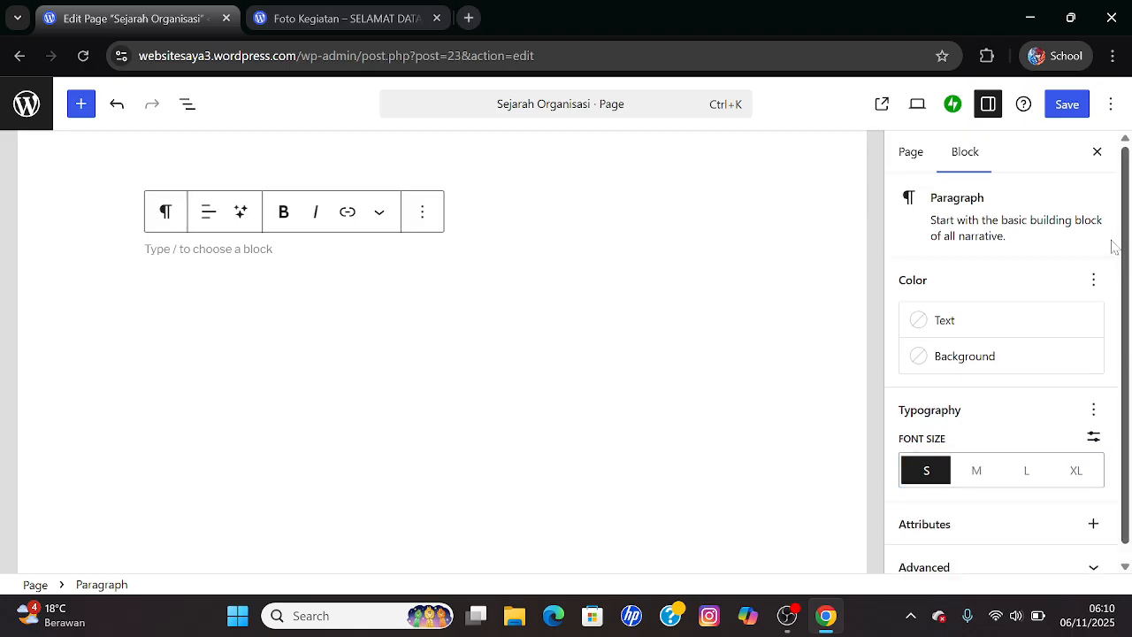
- Add a second paragraph below the empty one with the sentence "Selamat Datang di bagian Profil Sejarah Organisasi."
click(459, 353)
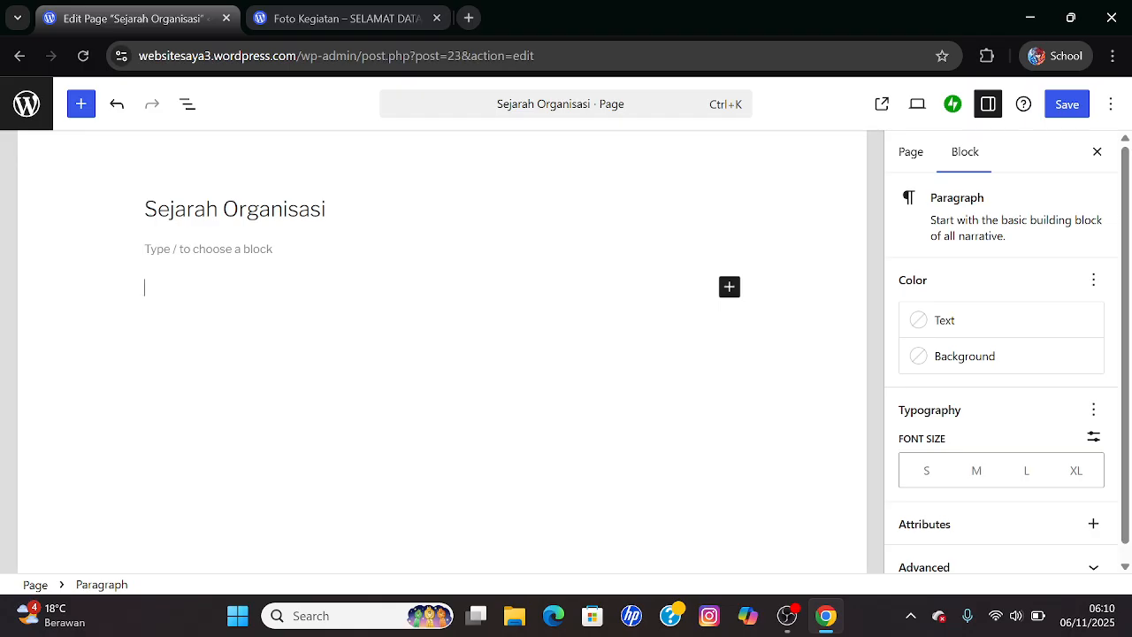
text(Selamat Daa)
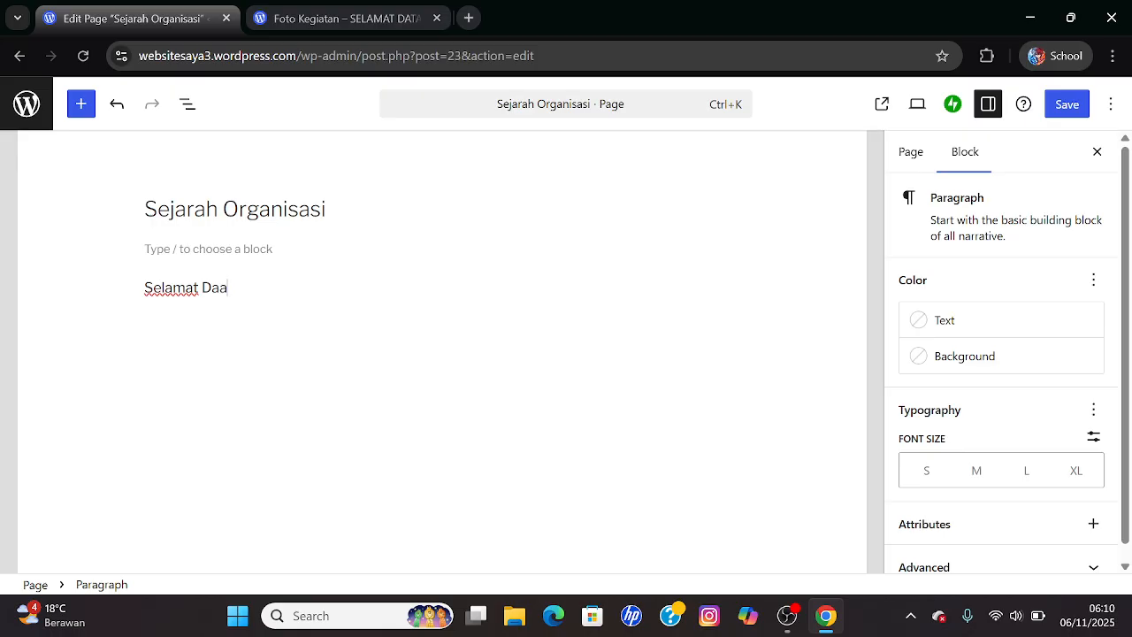
key(BackSpace)
text(tang di bagia)
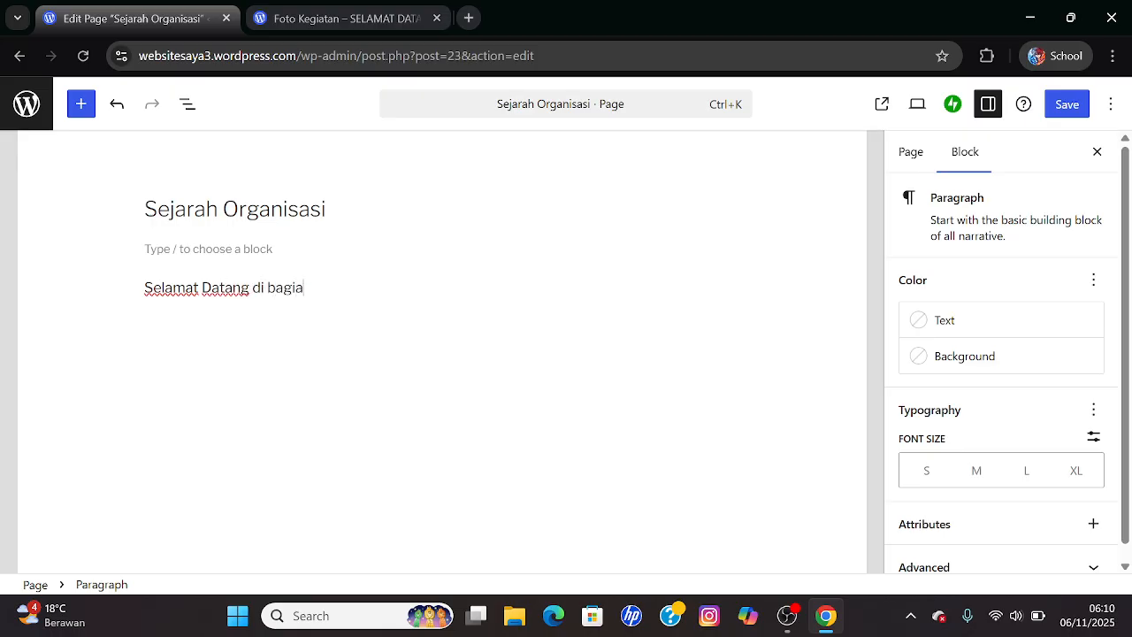
text(n fori)
key(BackSpace)
key(BackSpace)
key(BackSpace)
text(Profil Sejarah )
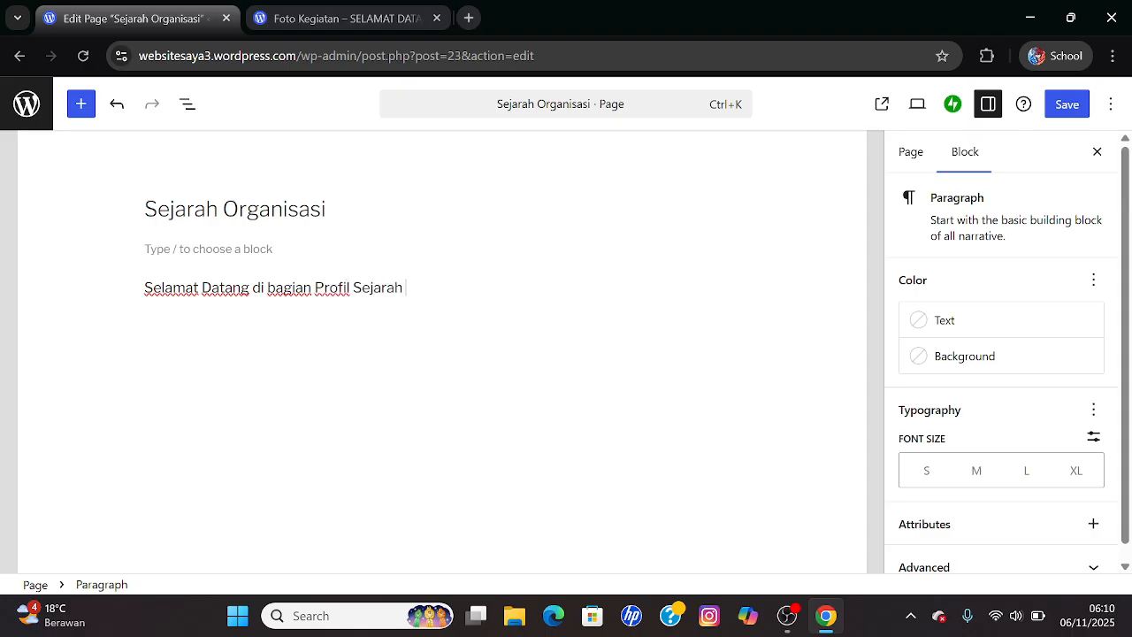
text(Oorgan)
key(BackSpace)
key(BackSpace)
key(BackSpace)
key(BackSpace)
key(BackSpace)
text(rganissi)
key(BackSpace)
text(asi. )
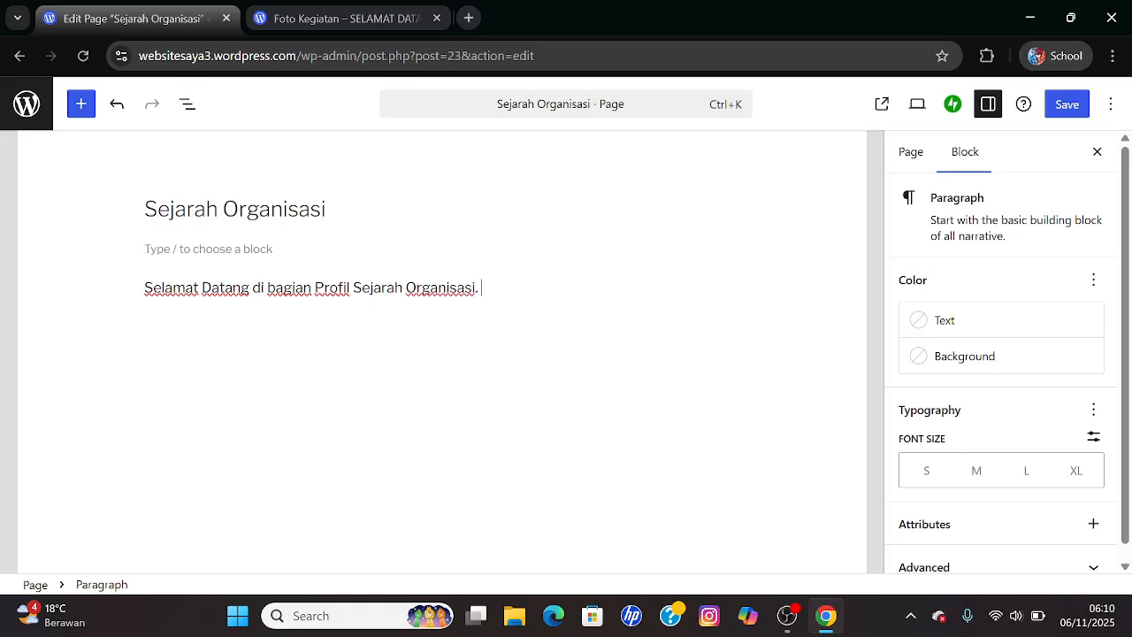
- Continue the paragraph with the text "Ini adalah tampilan awal dari sejarah organisasi ini berdiri"
text(Ii)
text(ni adalah ta)
text(mp)
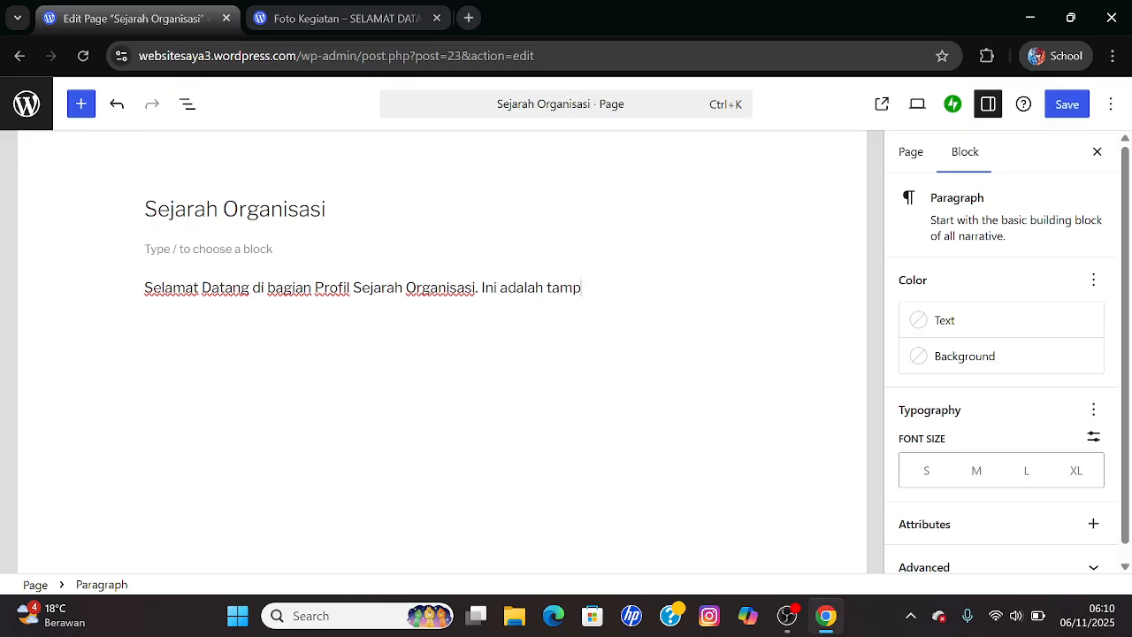
text(ilan awal dari sh)
key(BackSpace)
text(ejarah)
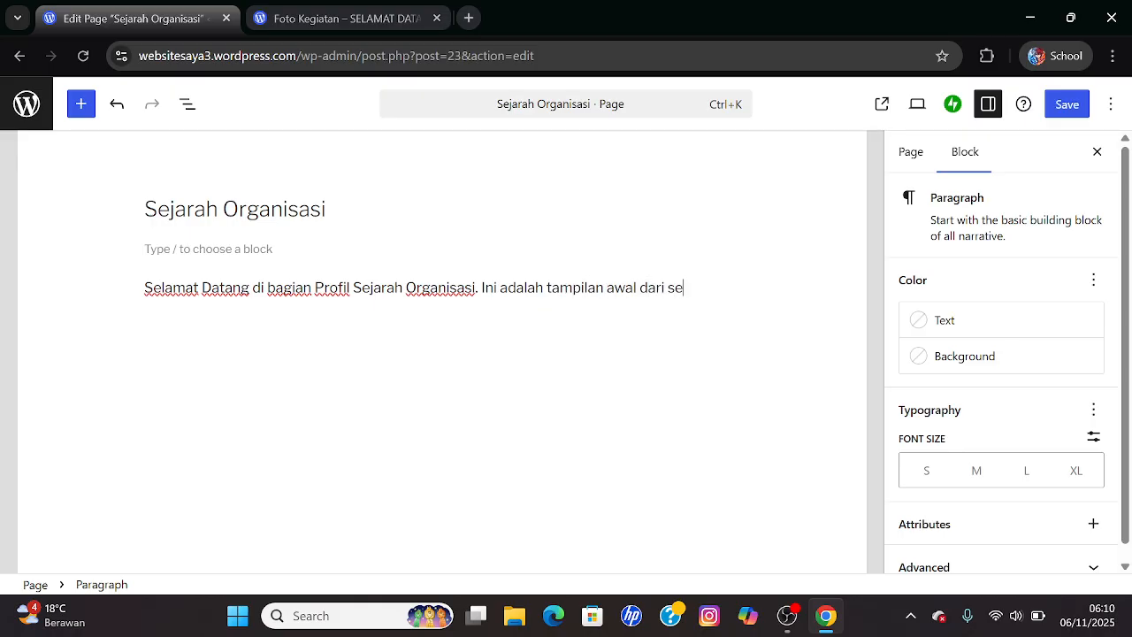
text( org)
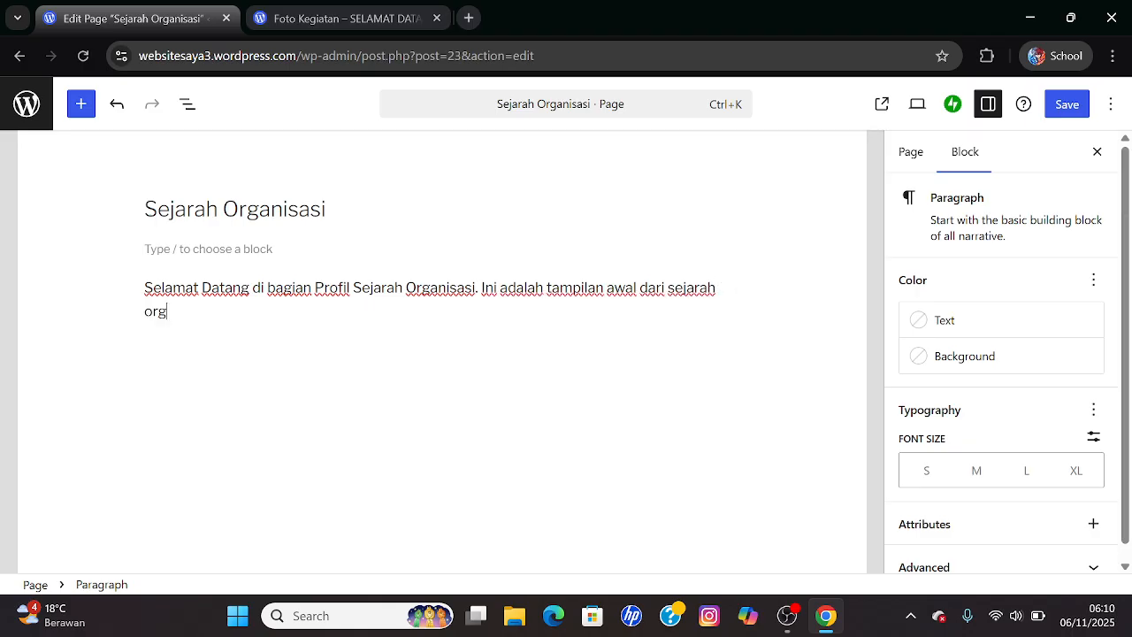
text(anisasi in)
key(BackSpace)
text(ni ber)
text(dis)
text(iri)
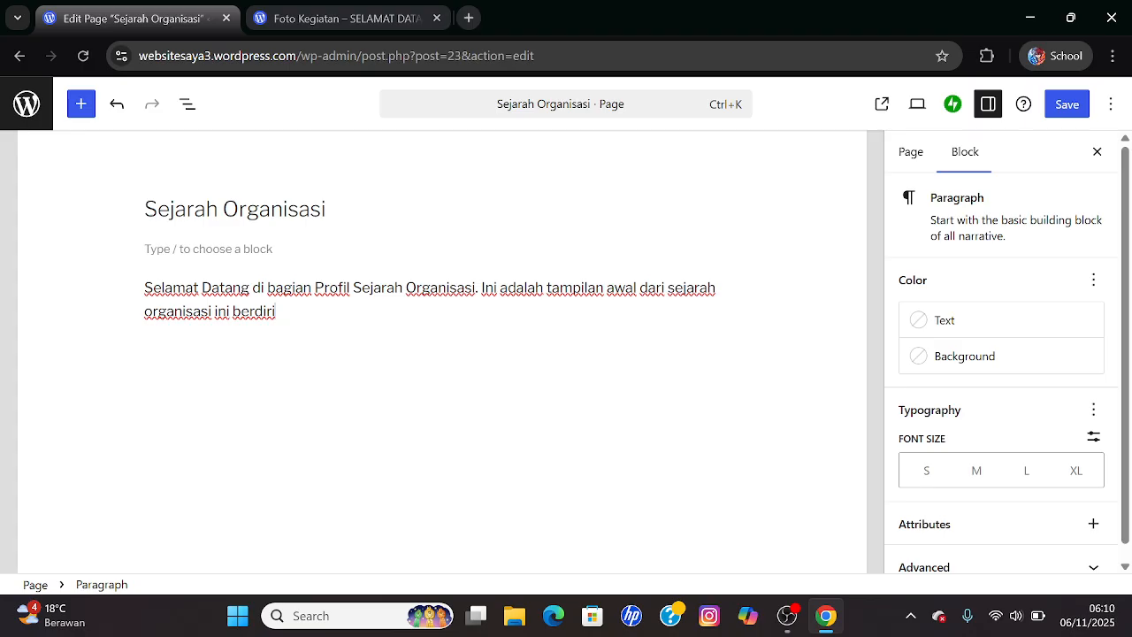
- Make the whole welcome paragraph bold and justify it
key(ctrl+a)
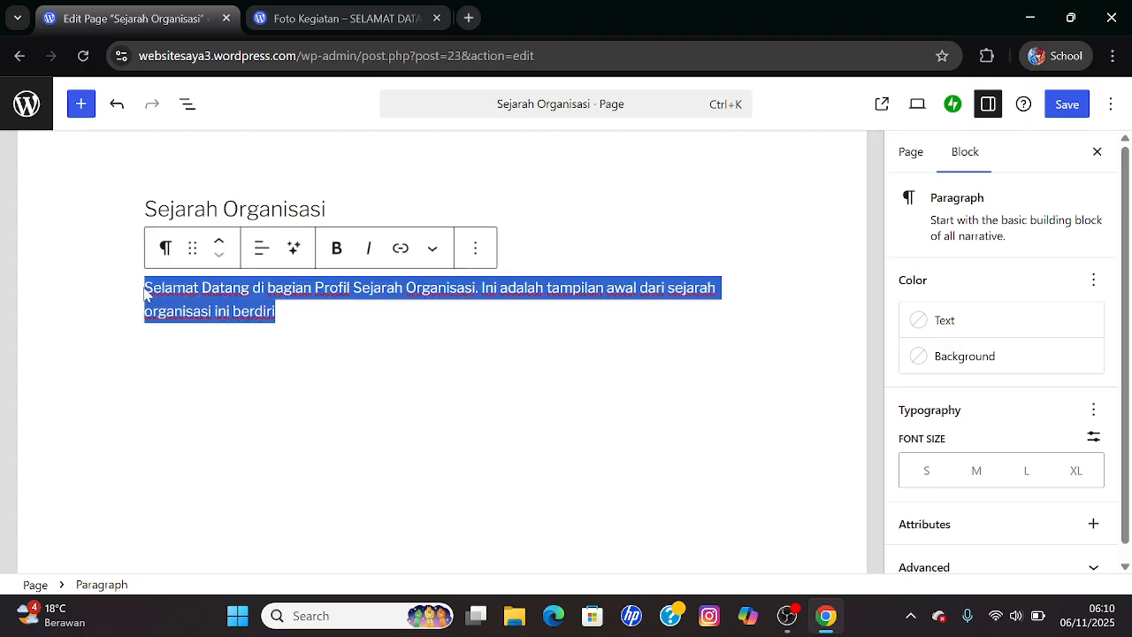
click(338, 252)
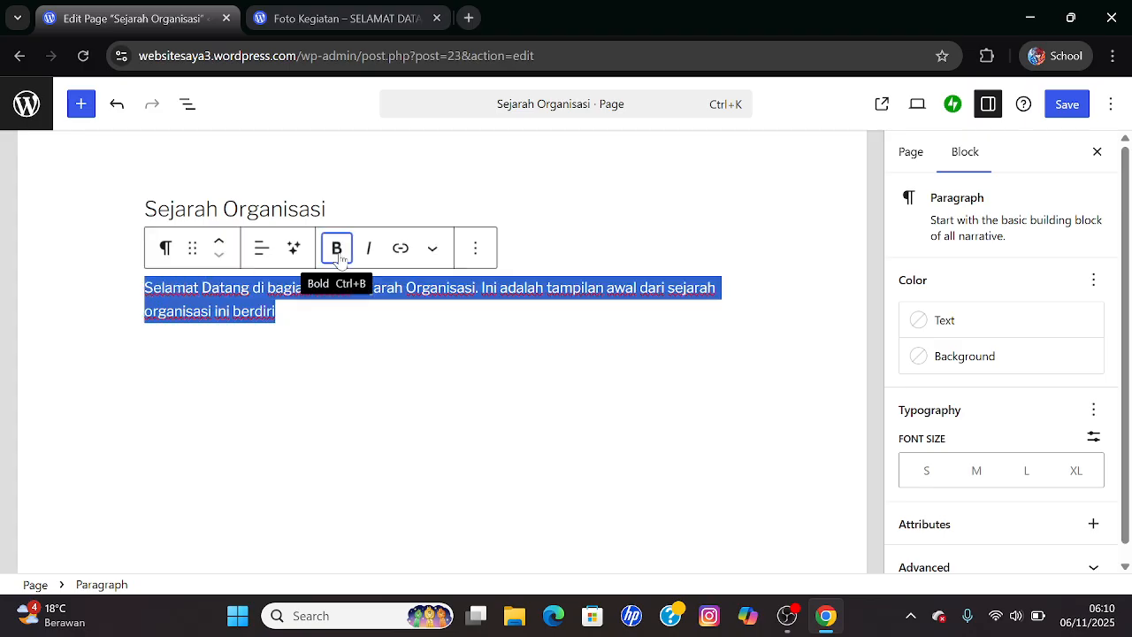
click(433, 250)
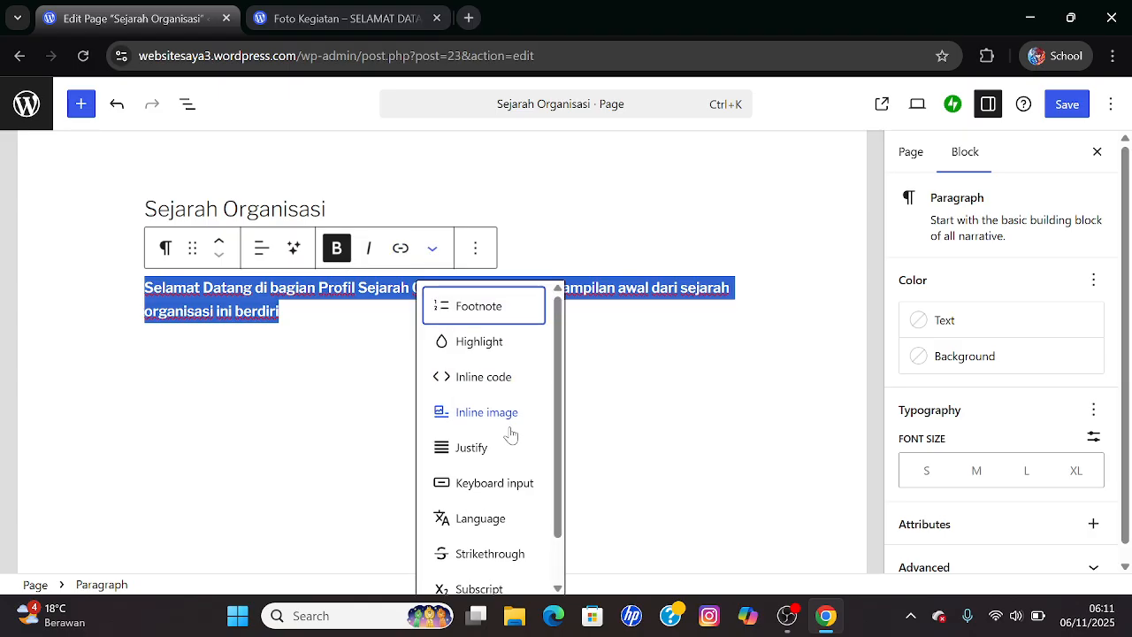
click(483, 453)
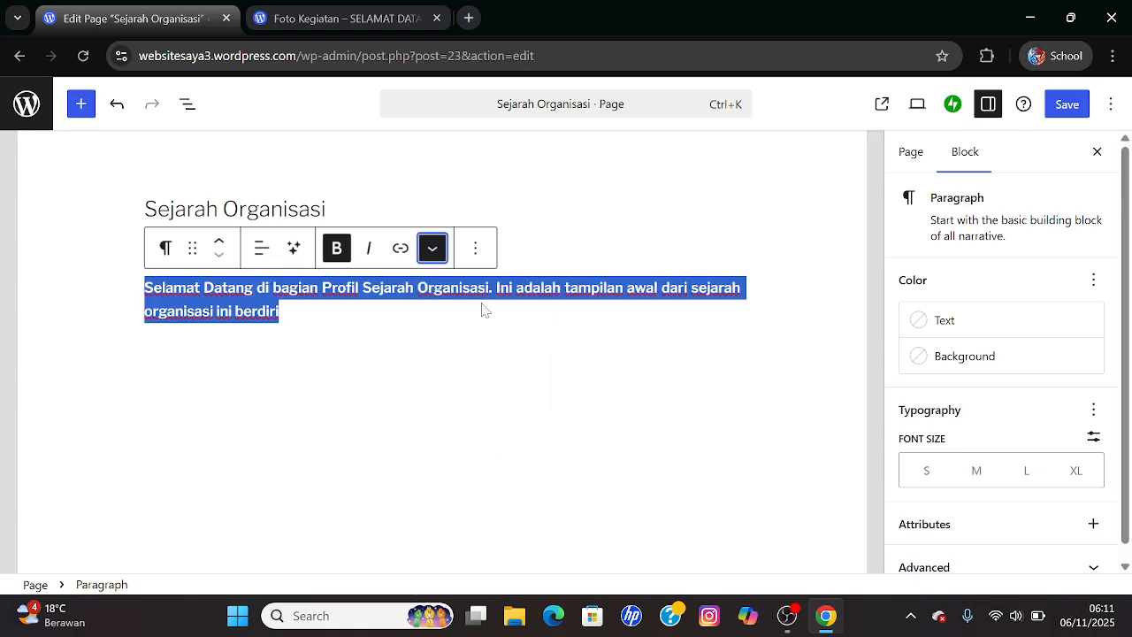
click(433, 251)
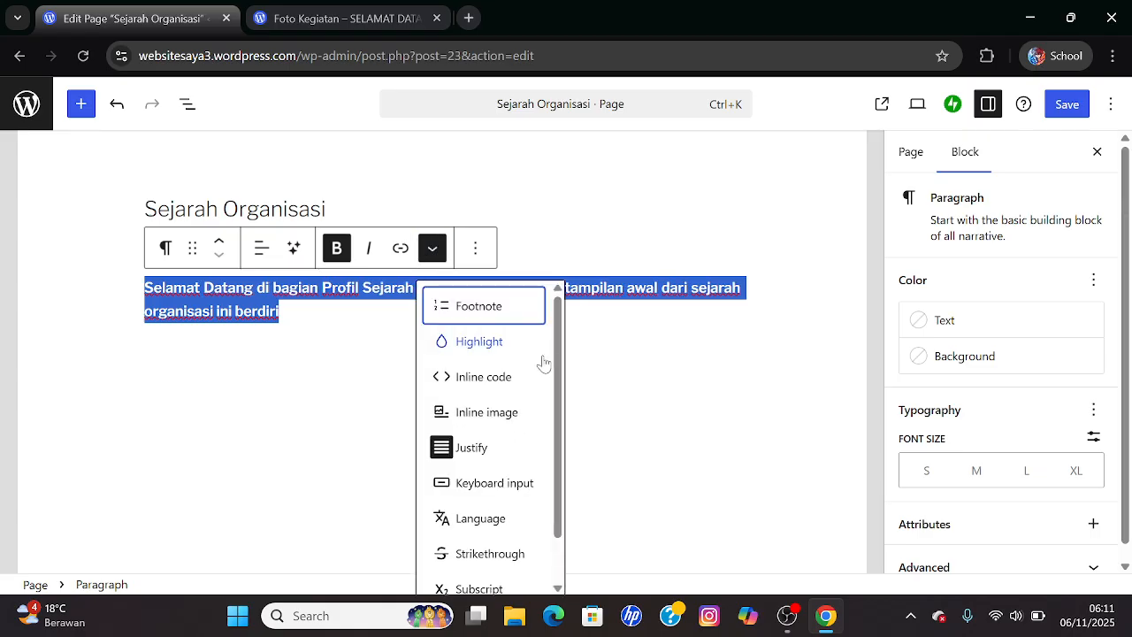
drag(560, 374, 570, 423)
drag(563, 382, 560, 342)
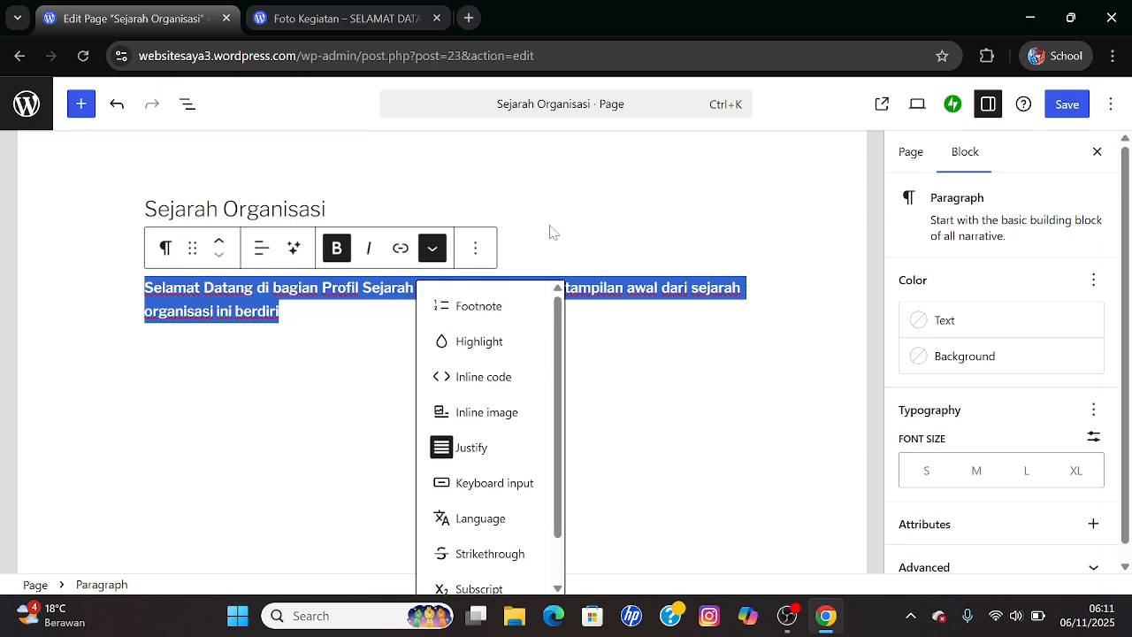
- End the welcome paragraph with a period and add an Image block directly below it
click(279, 311)
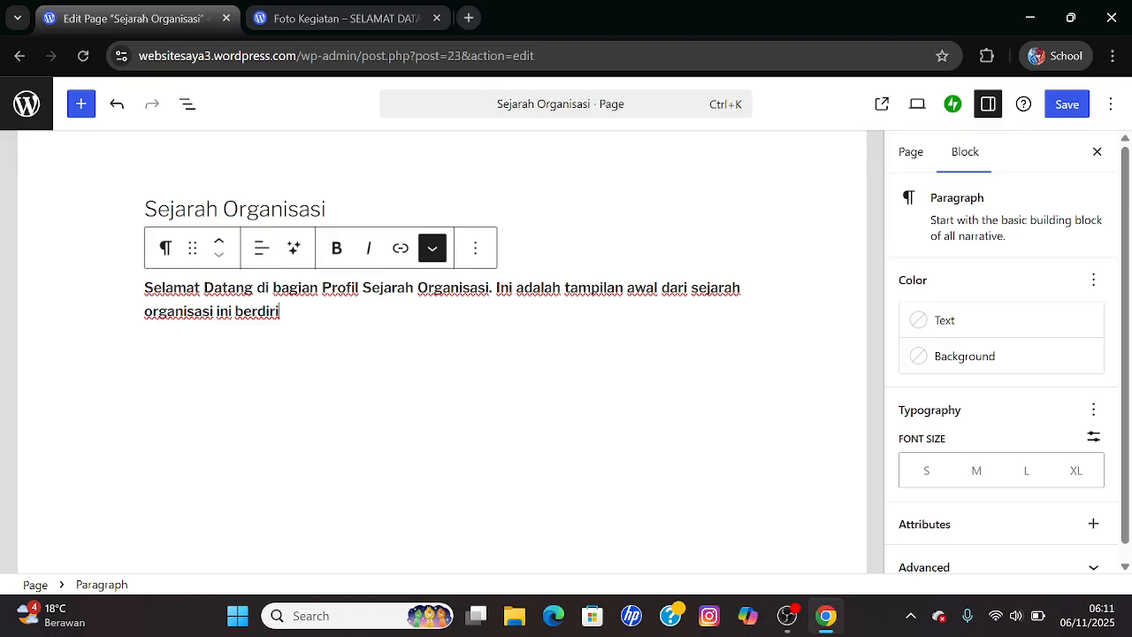
text(.)
key(Return)
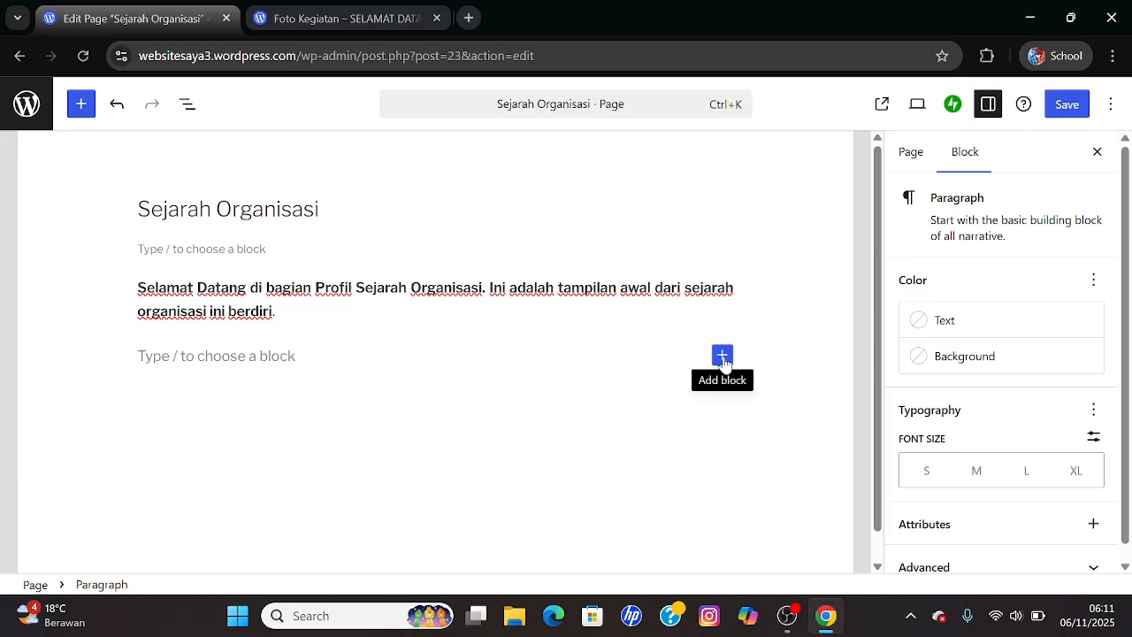
click(722, 357)
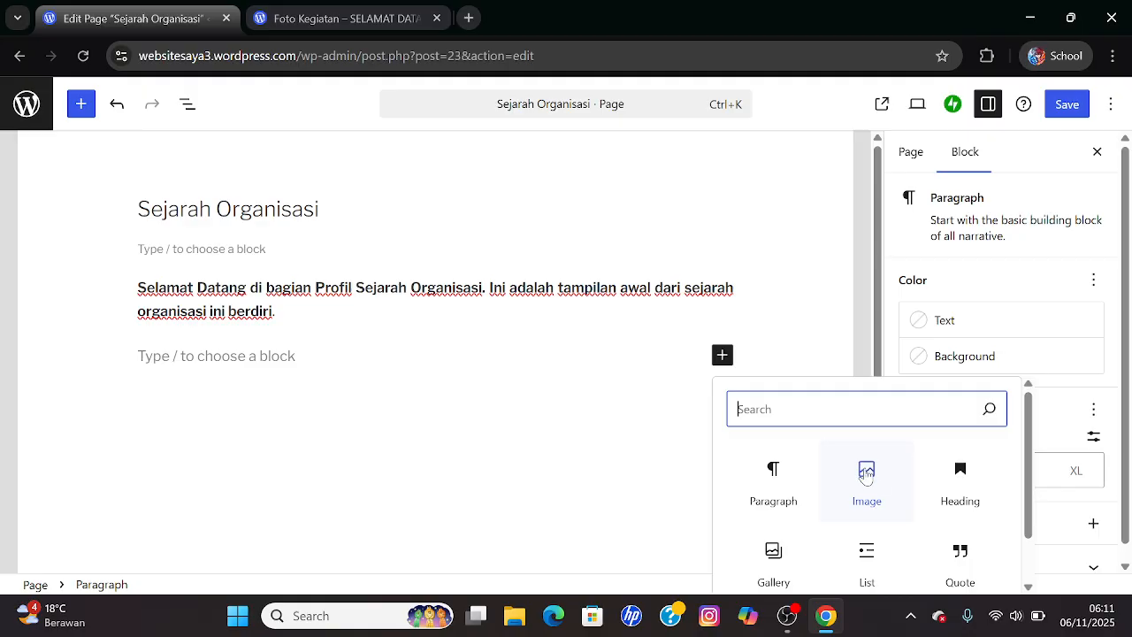
click(877, 491)
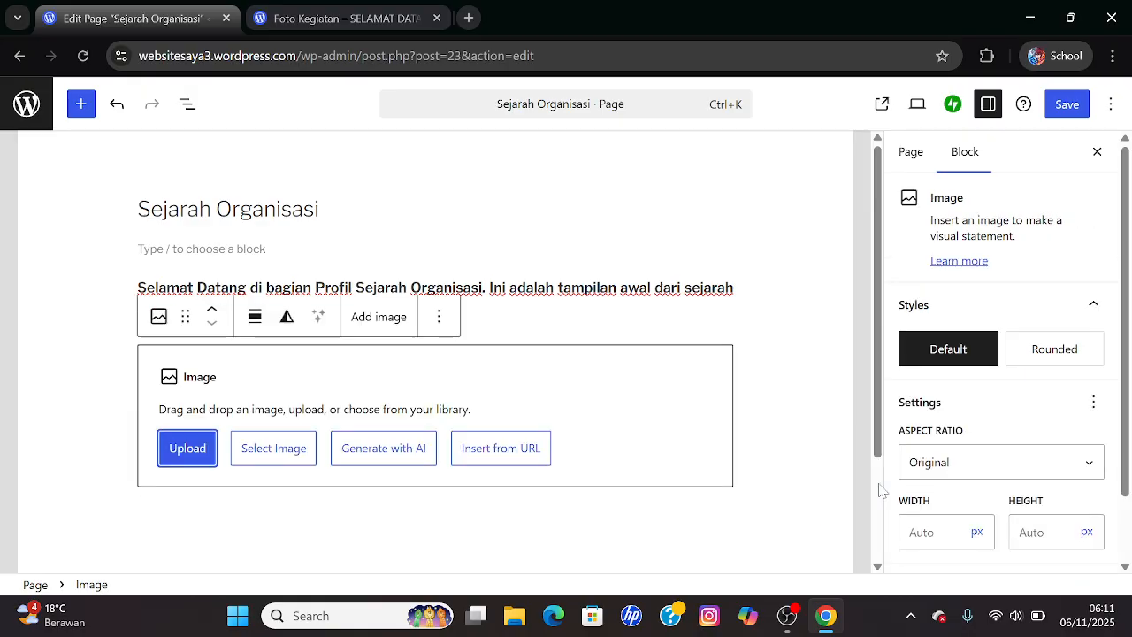
- Upload the OIP picture from the Pictures folder to the media library and insert it into the image block
click(190, 451)
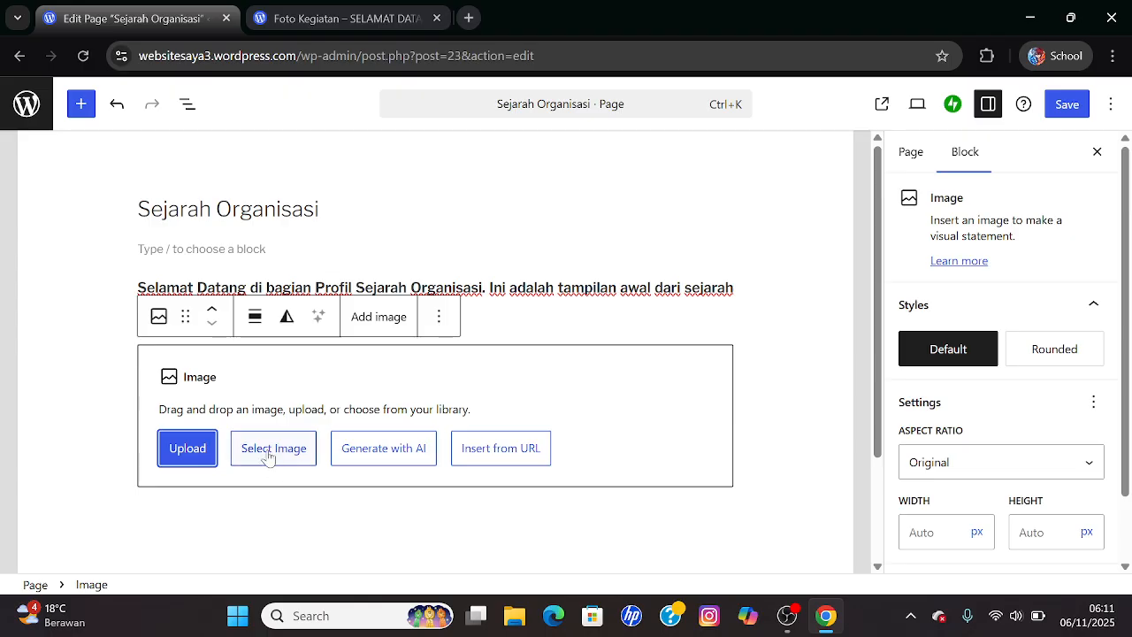
click(266, 453)
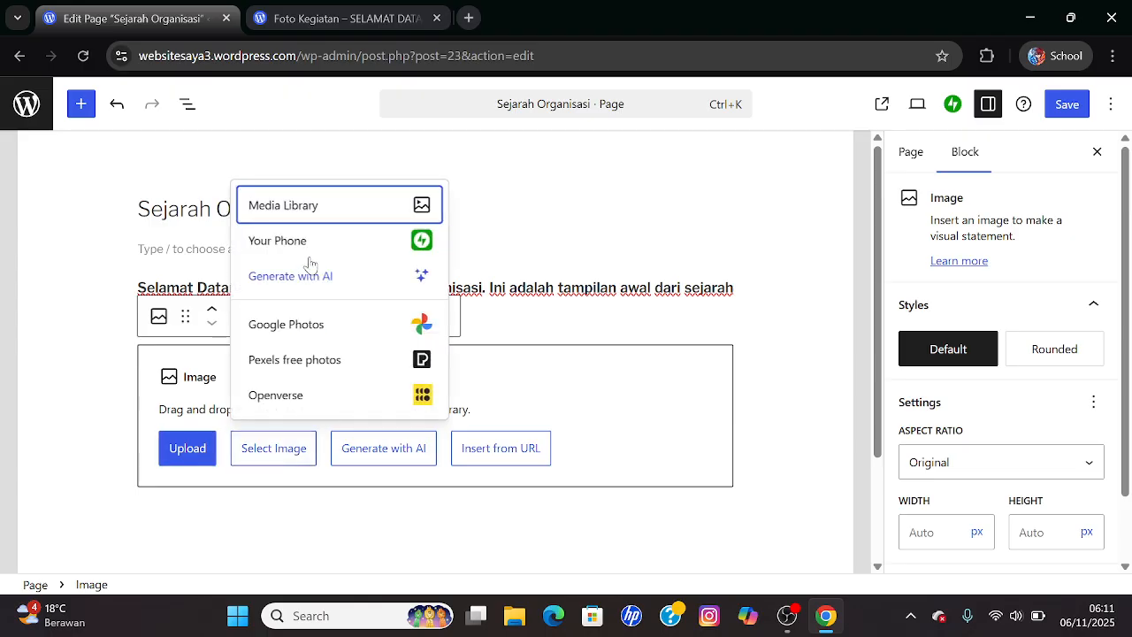
click(284, 213)
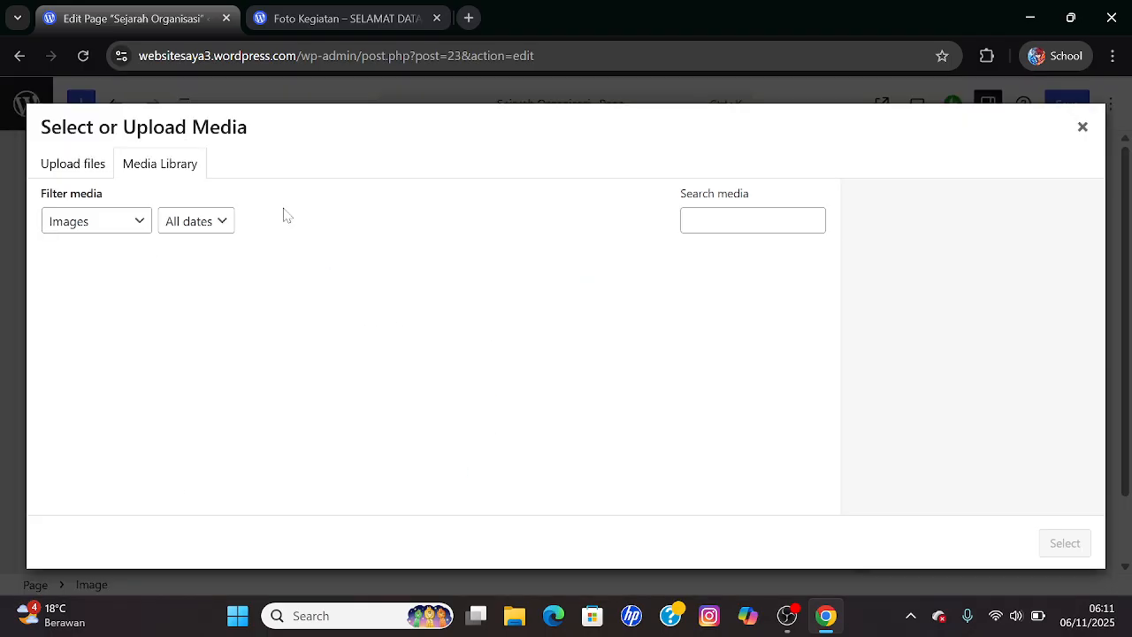
click(422, 414)
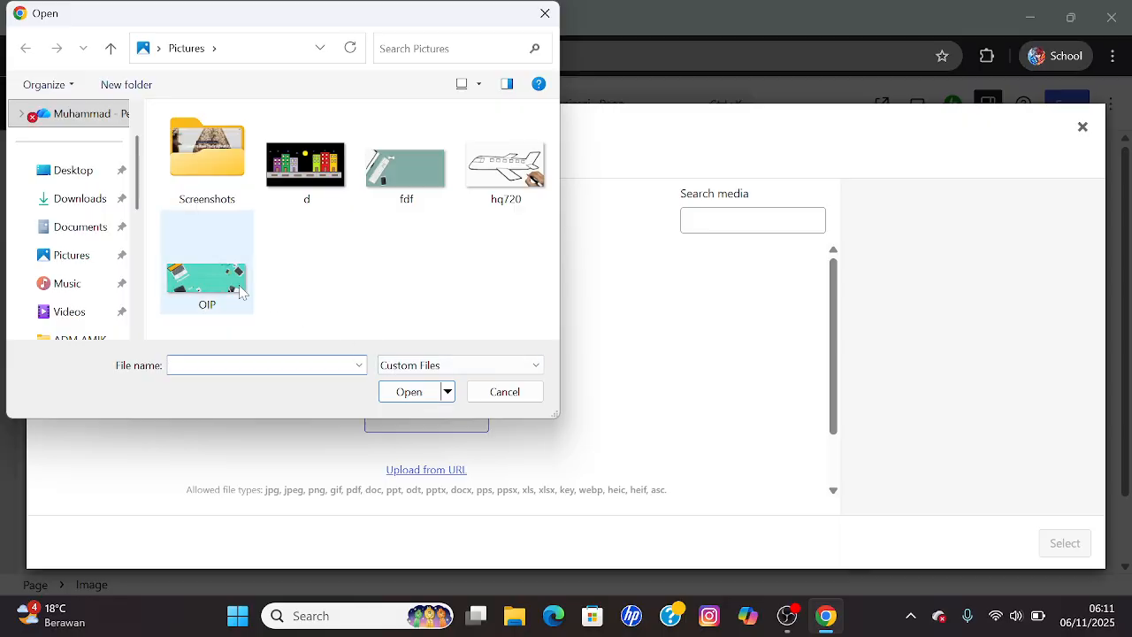
click(185, 276)
double_click(192, 279)
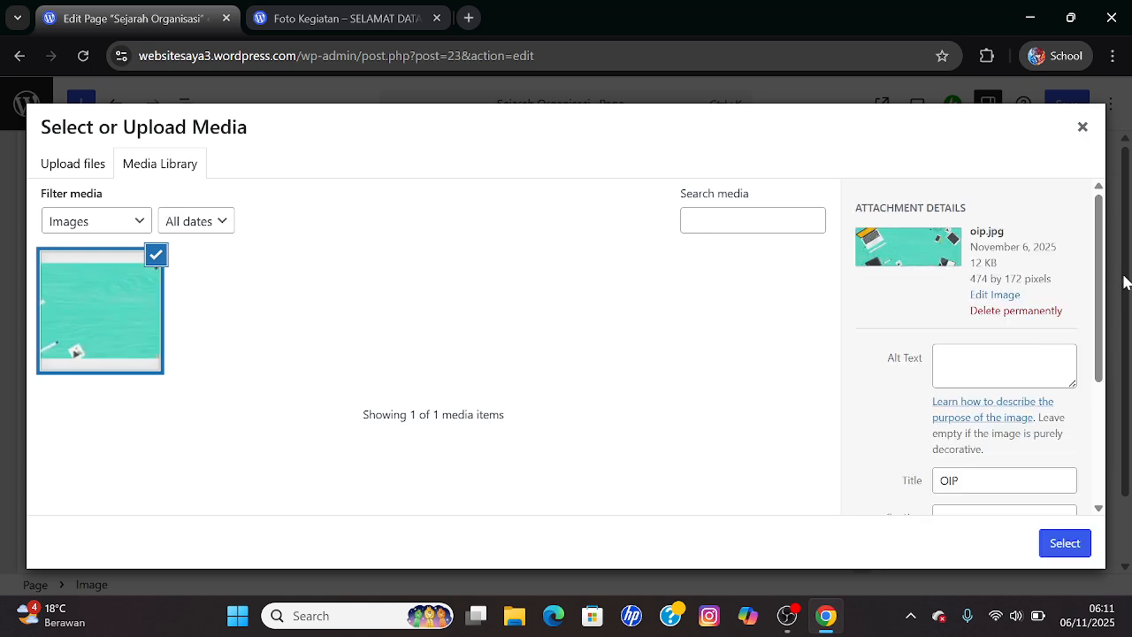
drag(1102, 277, 1101, 449)
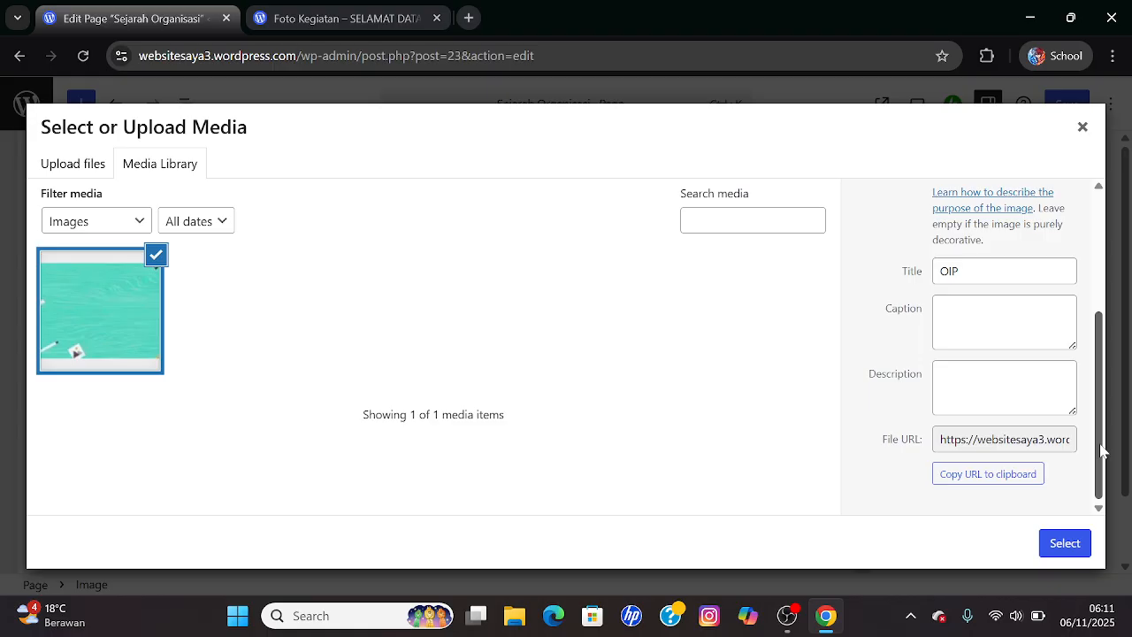
click(1065, 543)
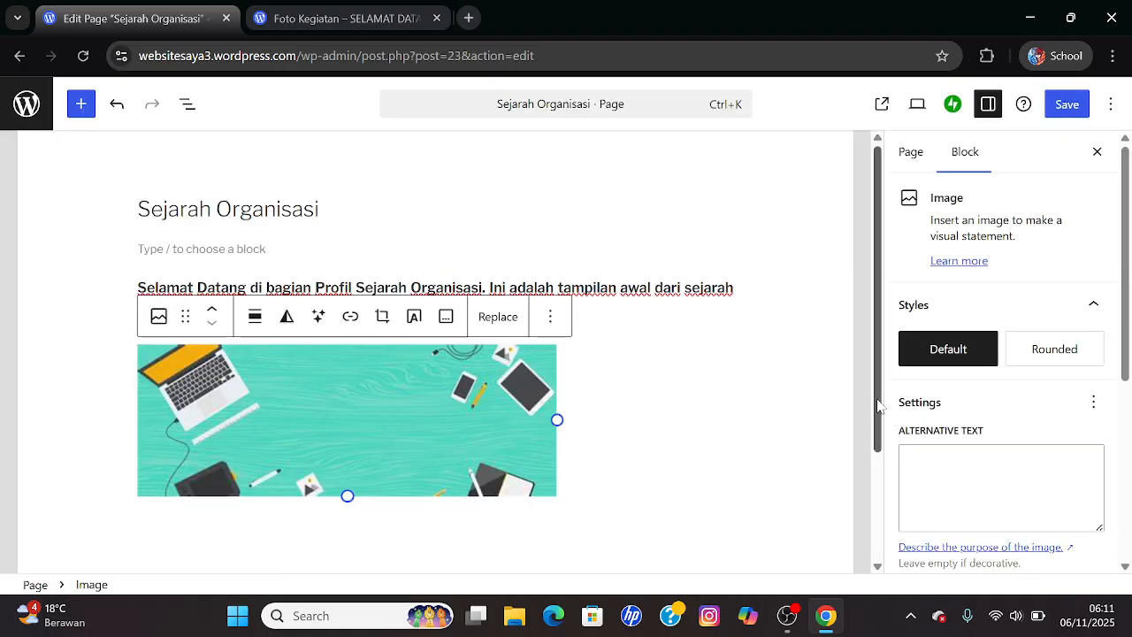
scroll(436, 407, down, 1)
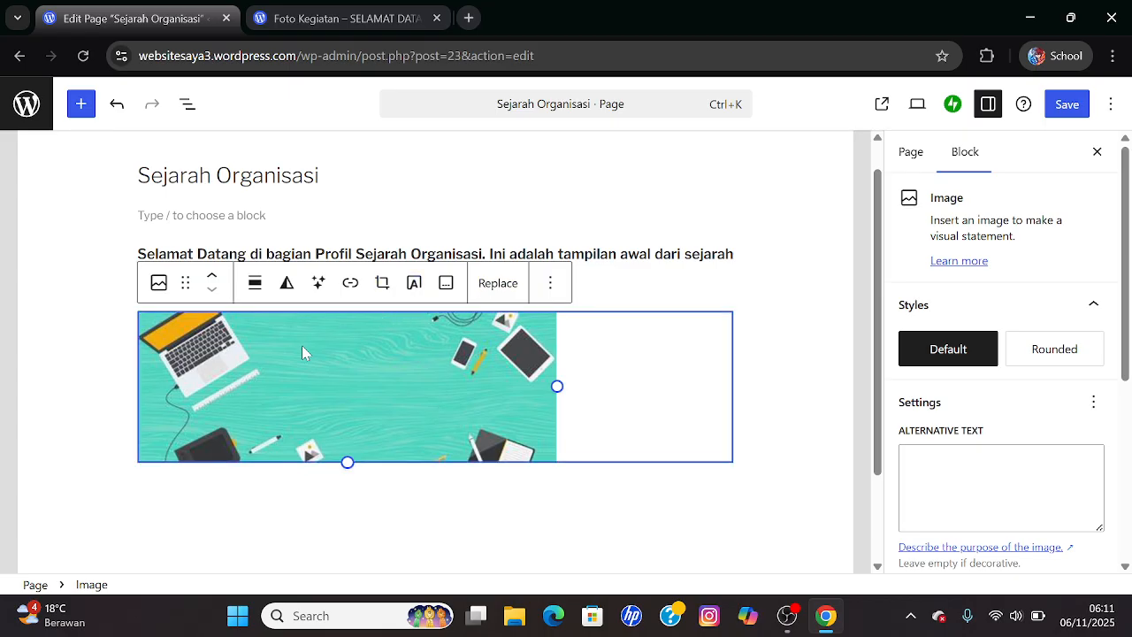
key(ctrl+e)
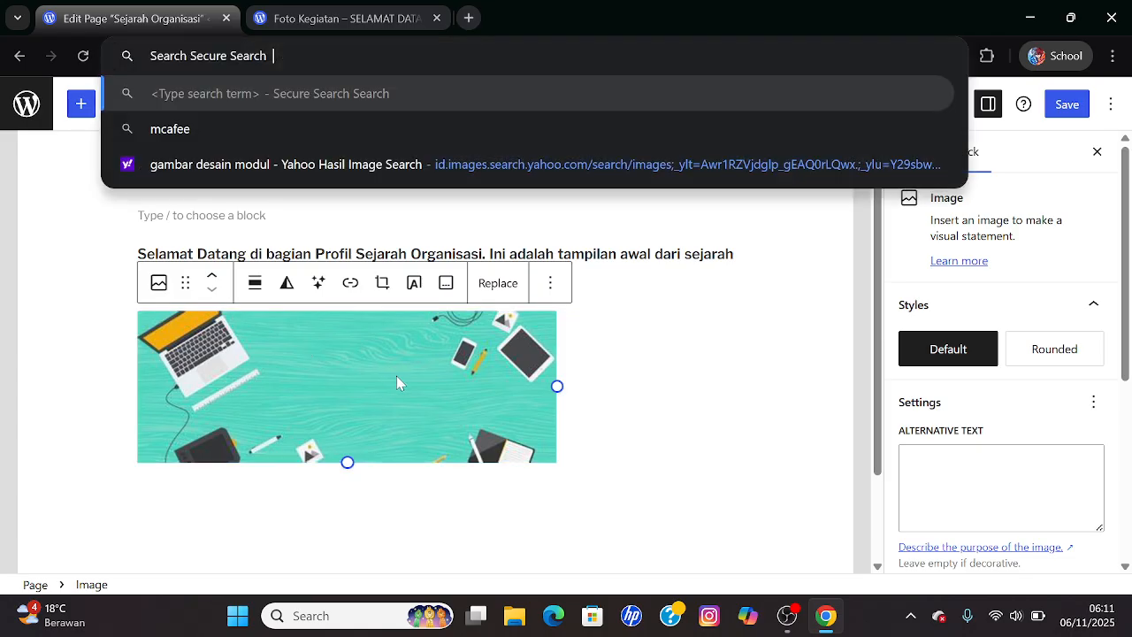
click(637, 378)
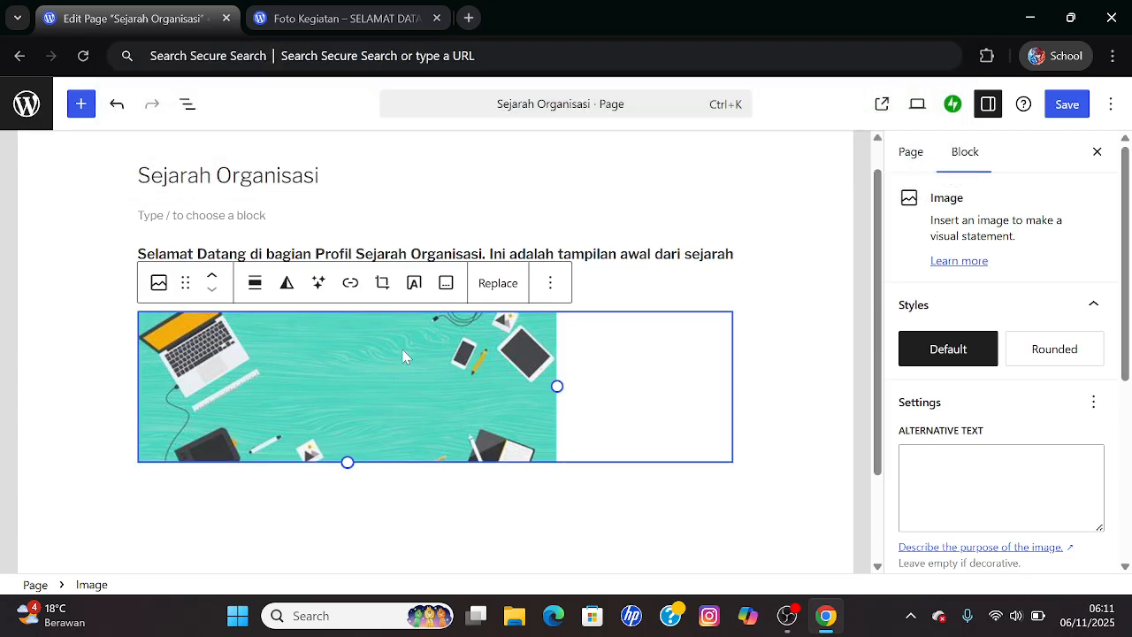
drag(405, 356, 495, 356)
click(549, 283)
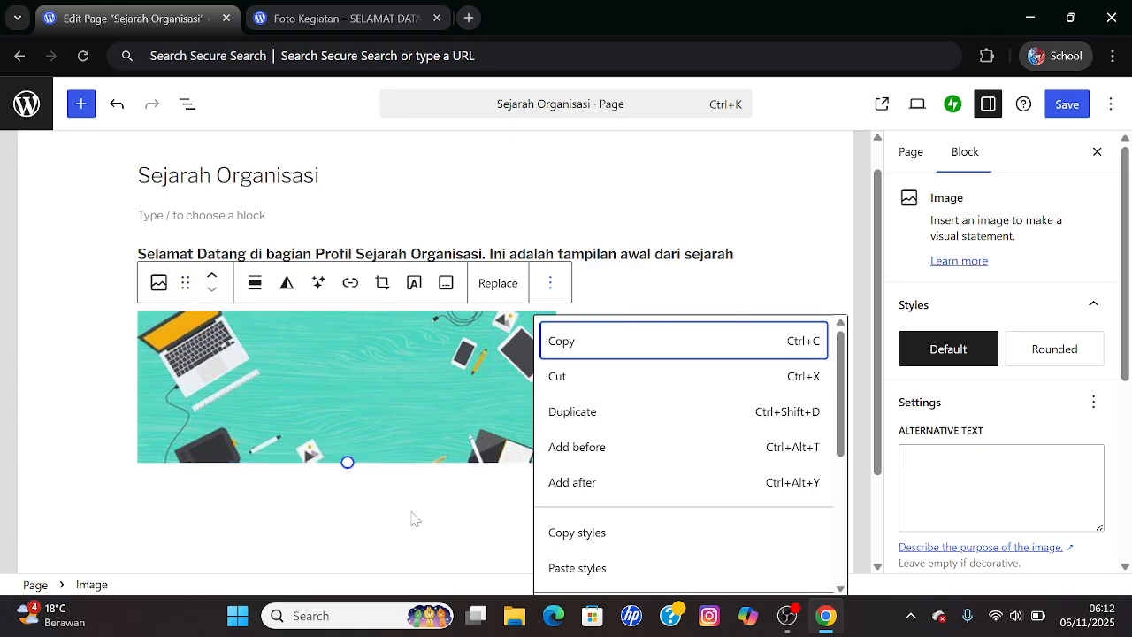
click(201, 214)
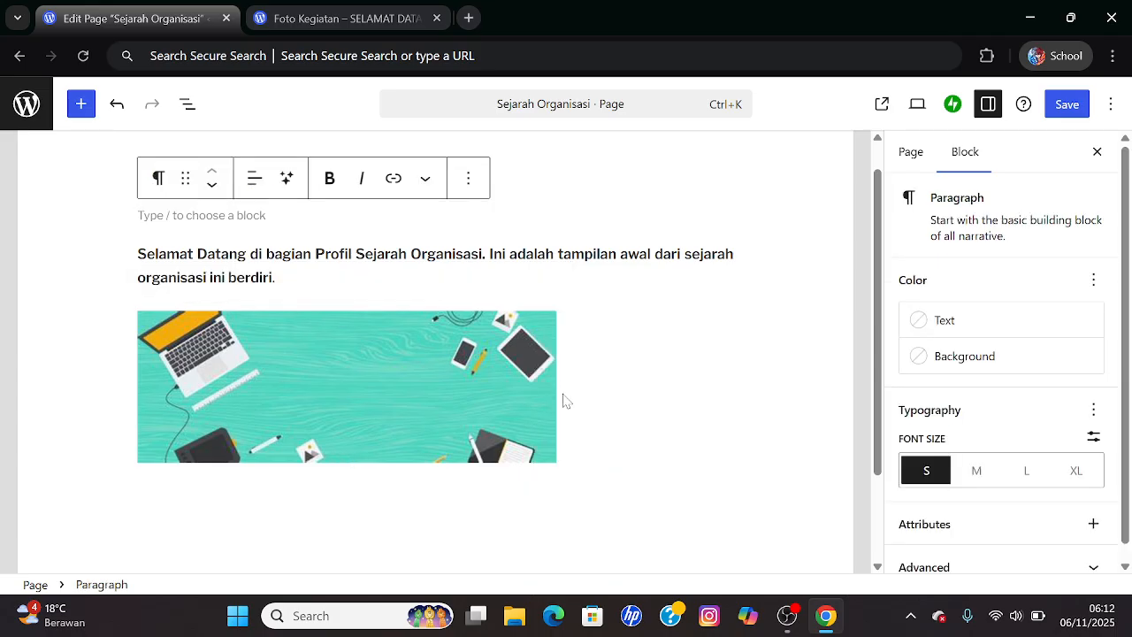
- Add a paragraph below the image with the text "Gambar Sejarah Organisai" and save the page
click(513, 493)
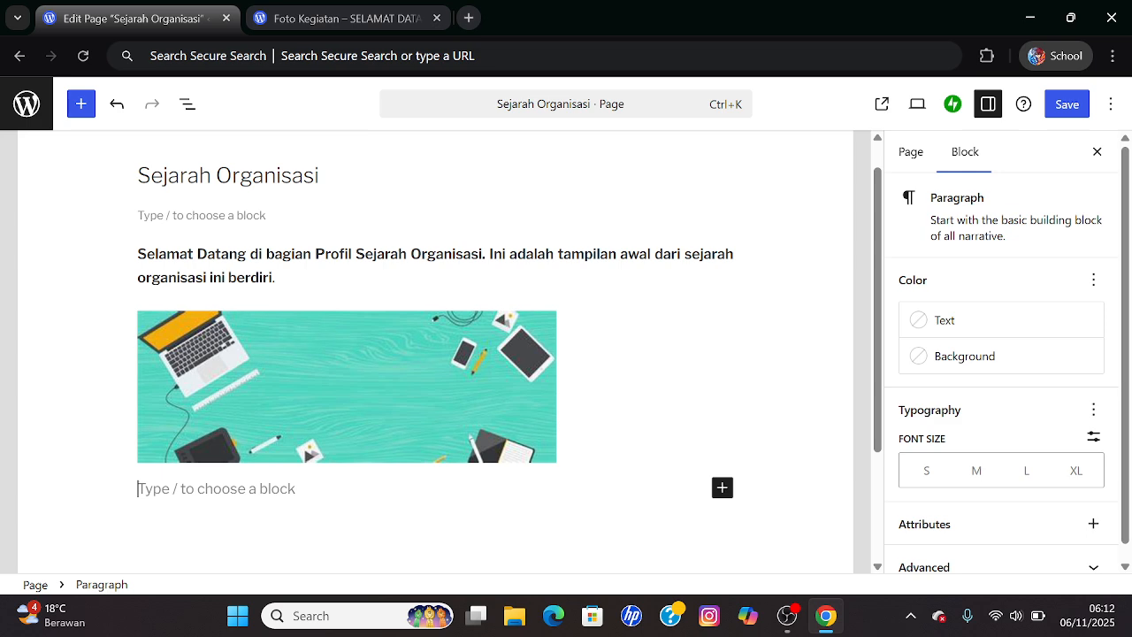
text(Gambar )
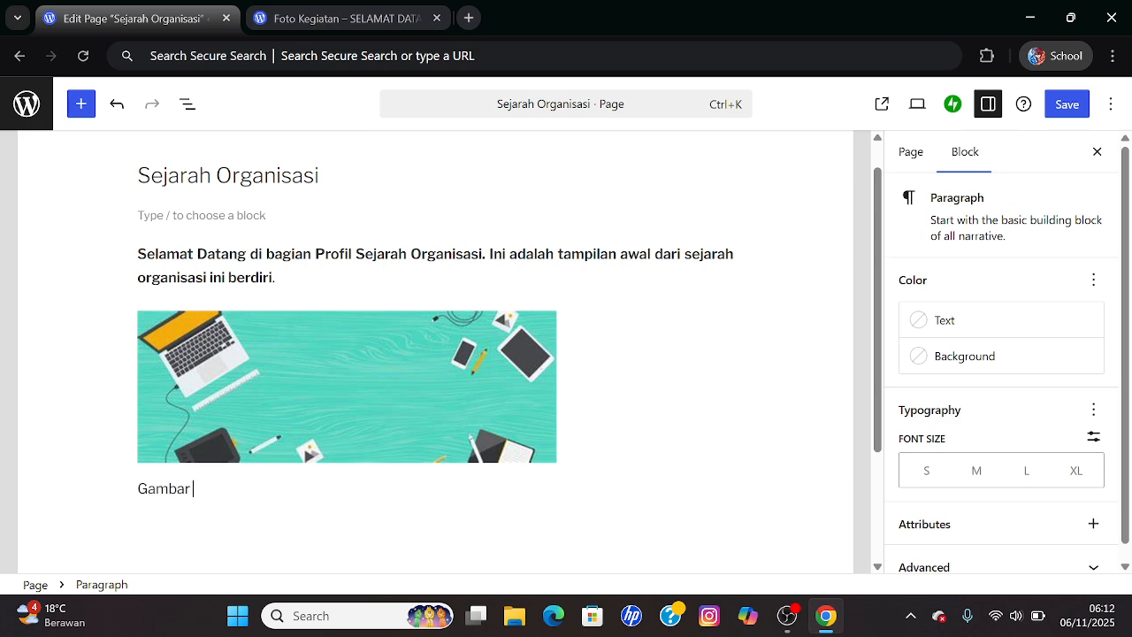
text(Sejarah Organisa)
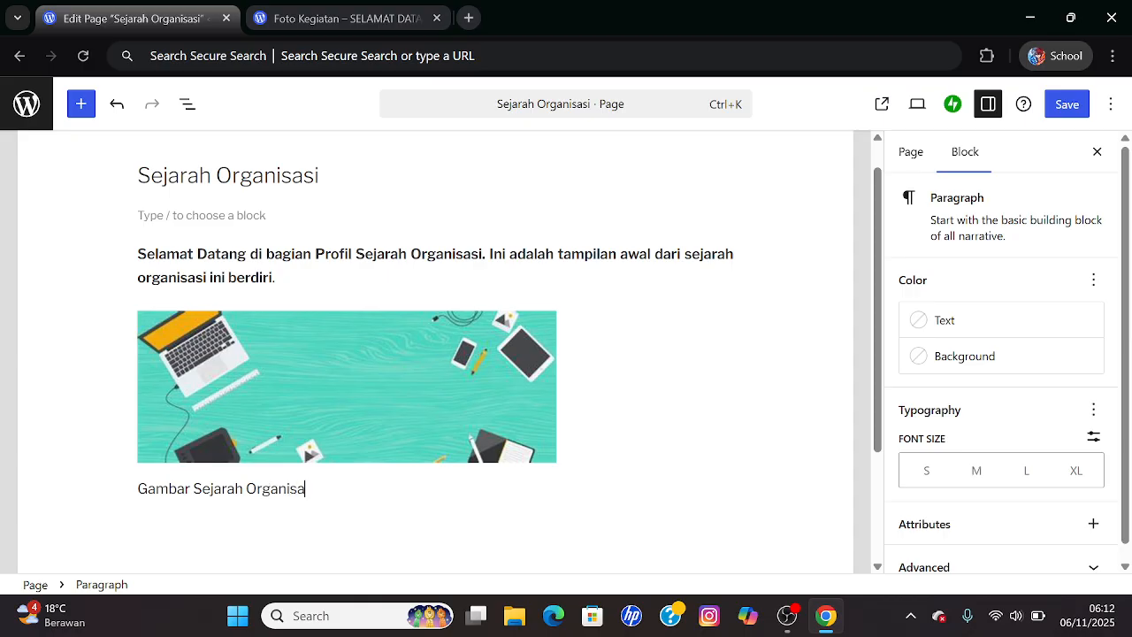
text(i)
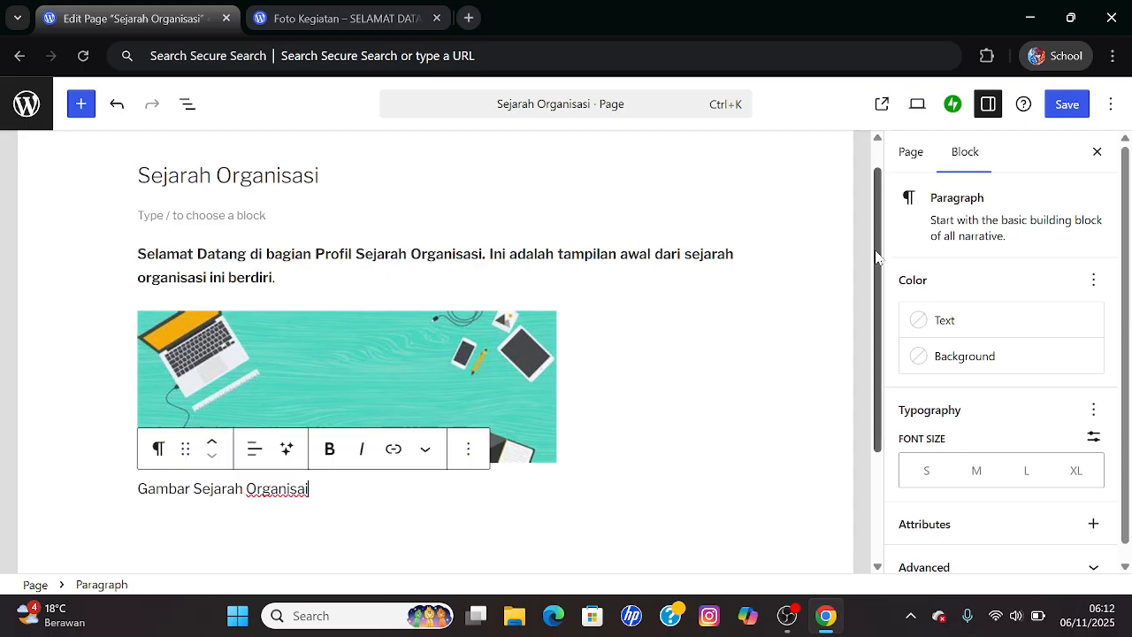
drag(882, 270, 895, 235)
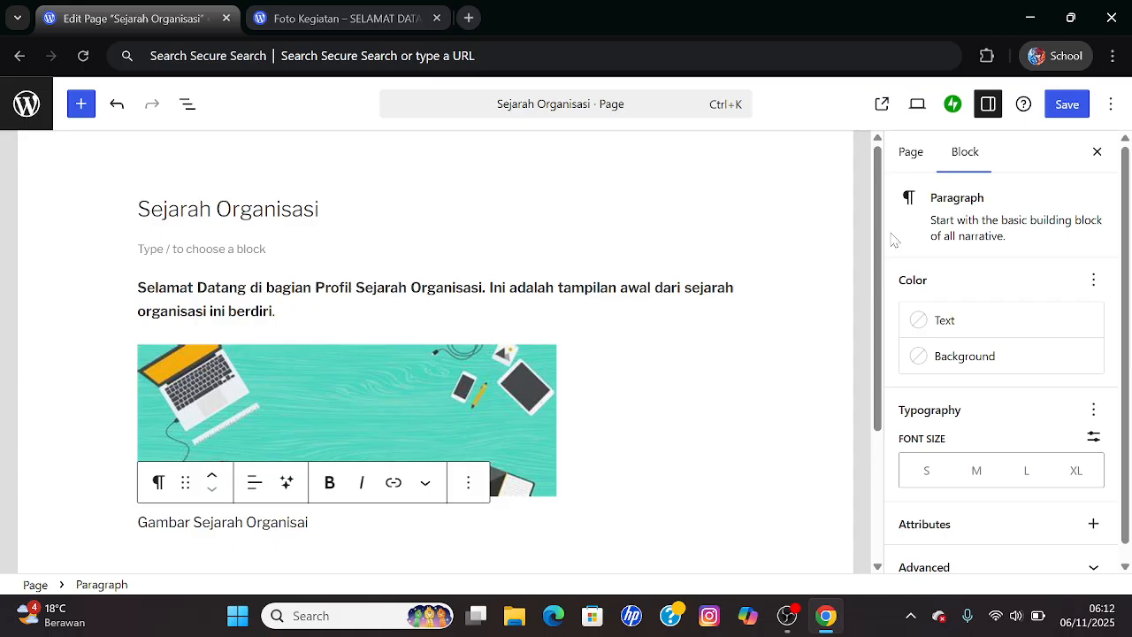
key(ctrl+s)
click(1070, 106)
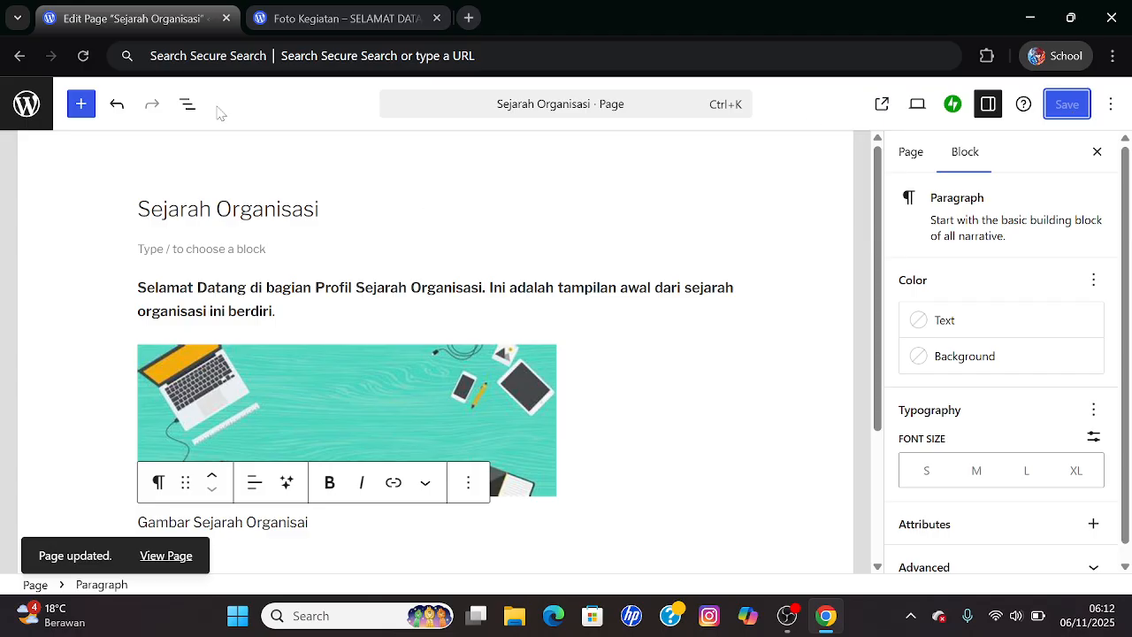
- Switch to the live site, reload it and view the Sejarah Organisasi page under PROFIL
click(290, 20)
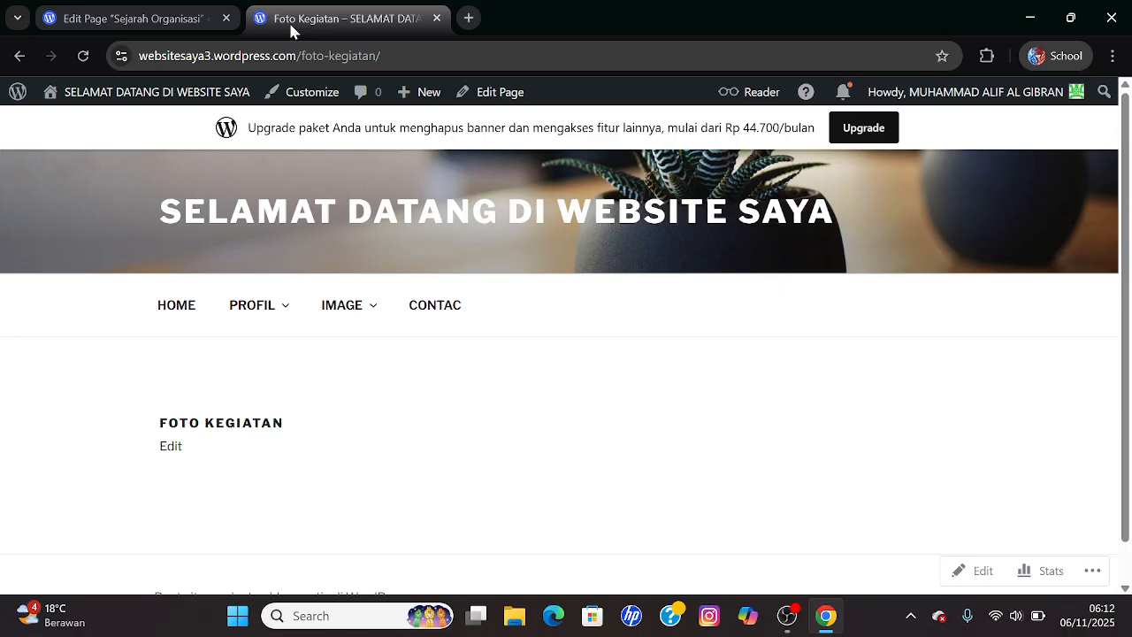
click(83, 57)
mouse_move(270, 306)
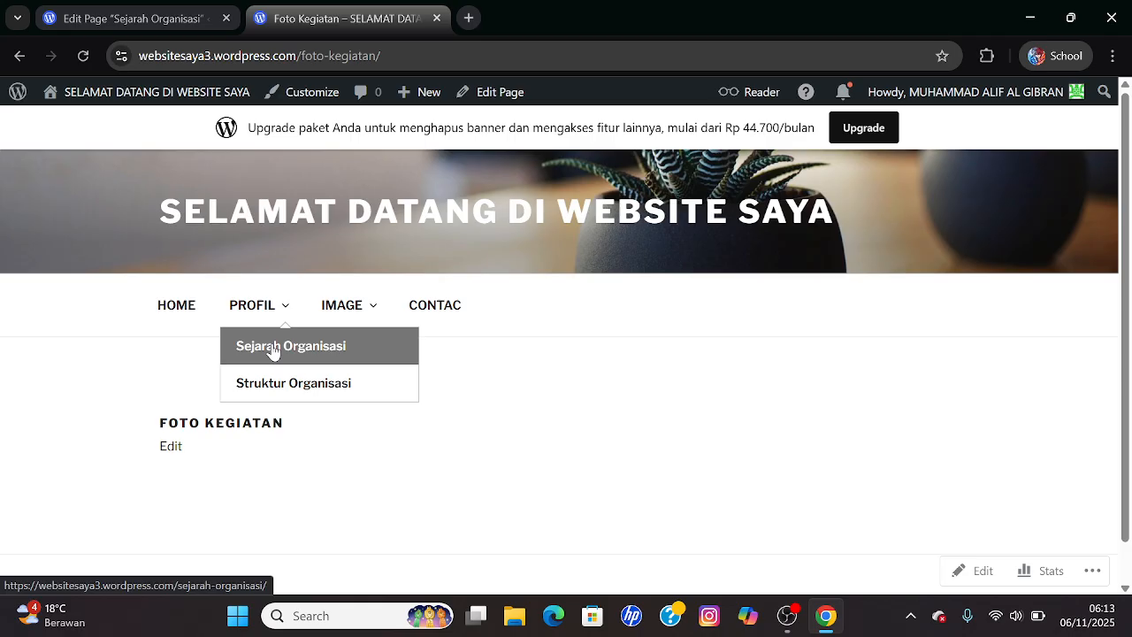
click(273, 349)
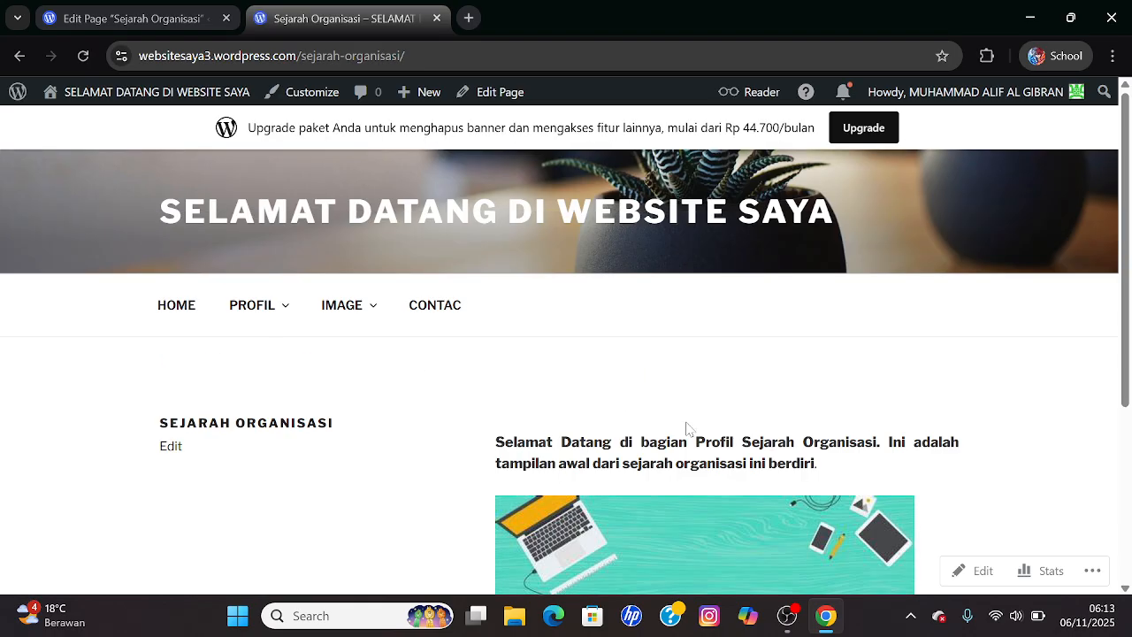
mouse_move(1127, 339)
mouse_down()
mouse_move(1124, 485)
mouse_move(1099, 360)
mouse_move(1104, 419)
mouse_move(1128, 237)
mouse_move(1128, 369)
mouse_move(1125, 329)
mouse_up()
- View the live Struktur Organisasi page and look over the PROFIL and IMAGE submenus
mouse_move(293, 306)
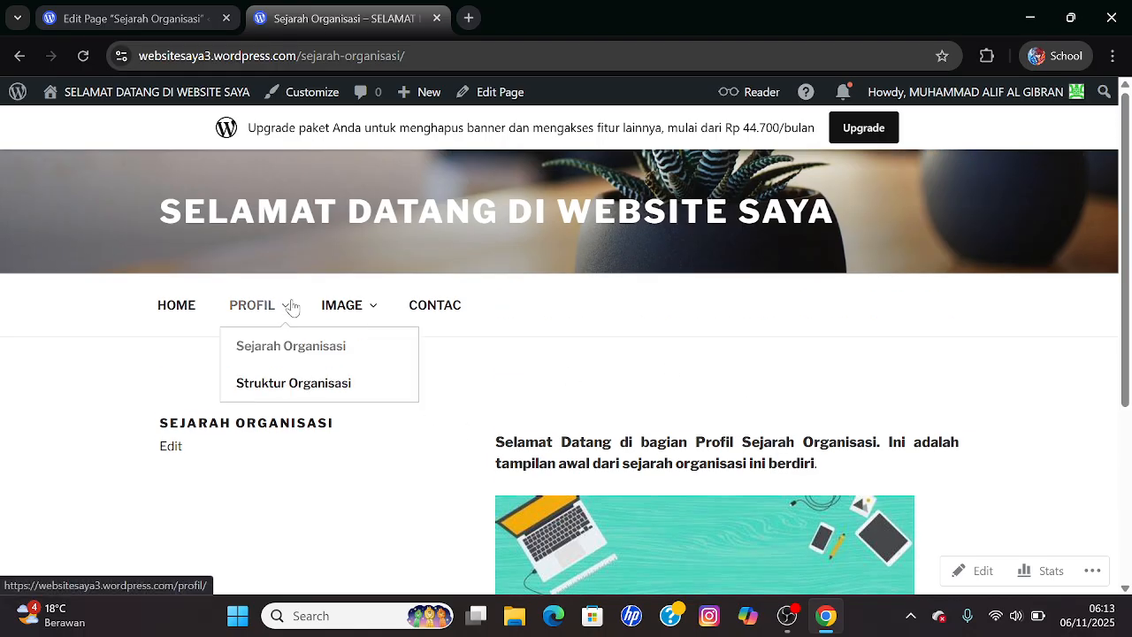
click(269, 389)
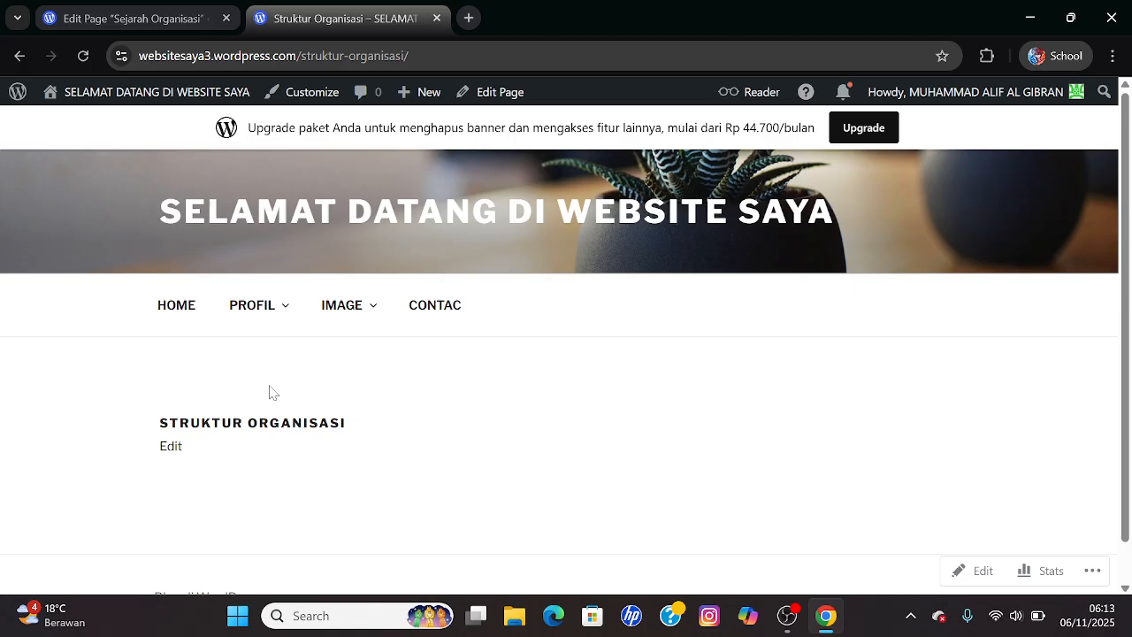
mouse_move(259, 320)
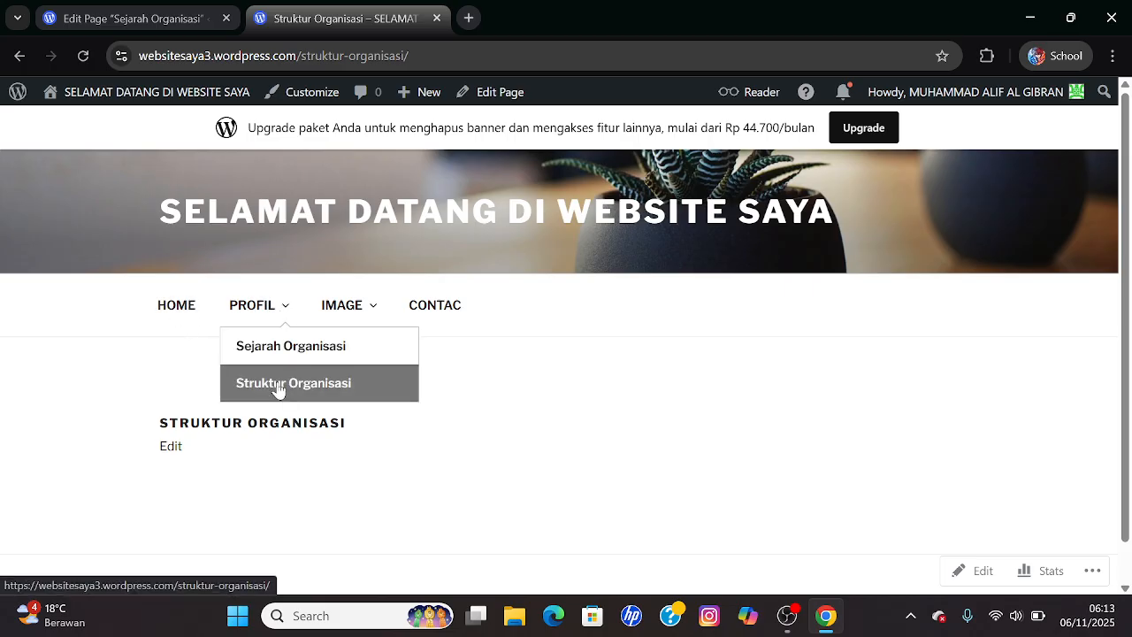
mouse_move(349, 311)
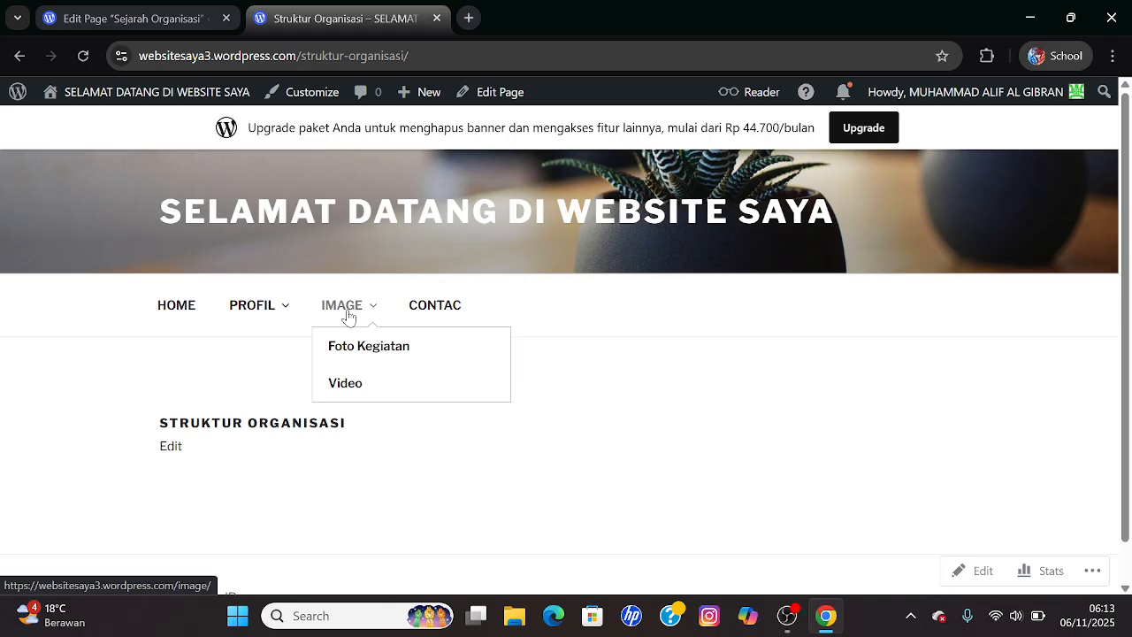